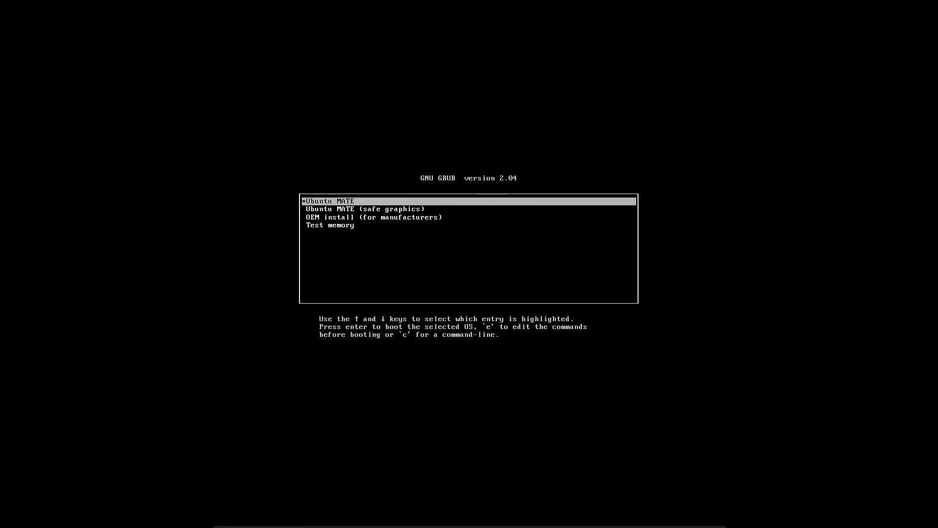
# Step: Boot the Ubuntu MATE live entry and choose Instalar Ubuntu MATE on the welcome screen
pyautogui.press('Return')
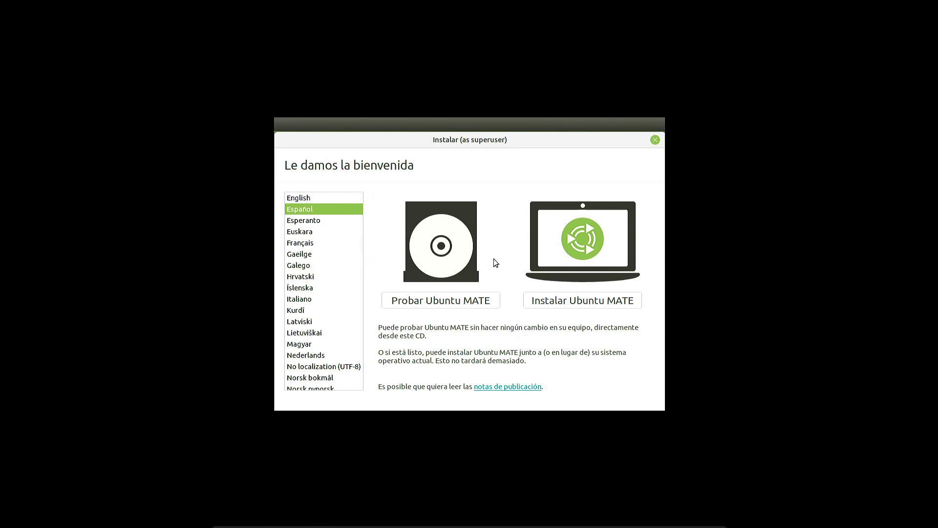
pyautogui.click(616, 299)
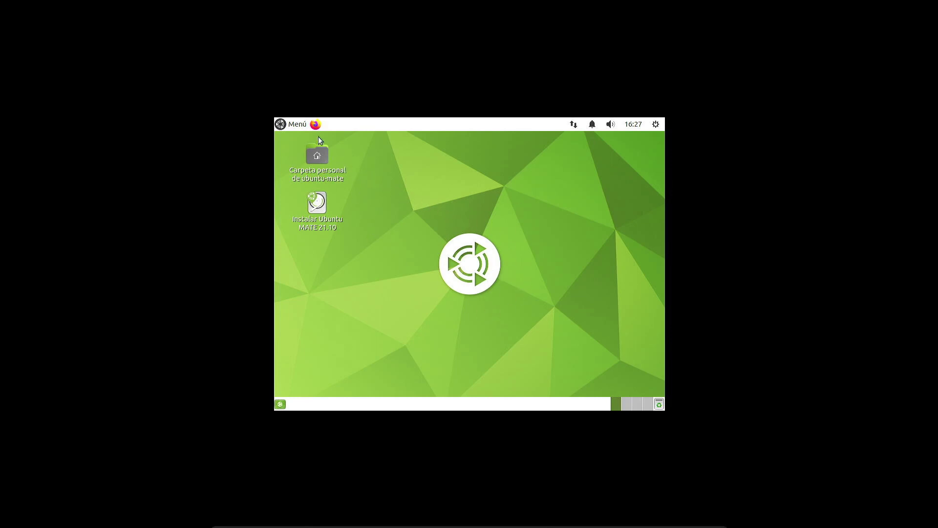
# Step: Launch the Pantallas monitor preferences through a 'displa' menu search
pyautogui.click(299, 125)
pyautogui.write('di')
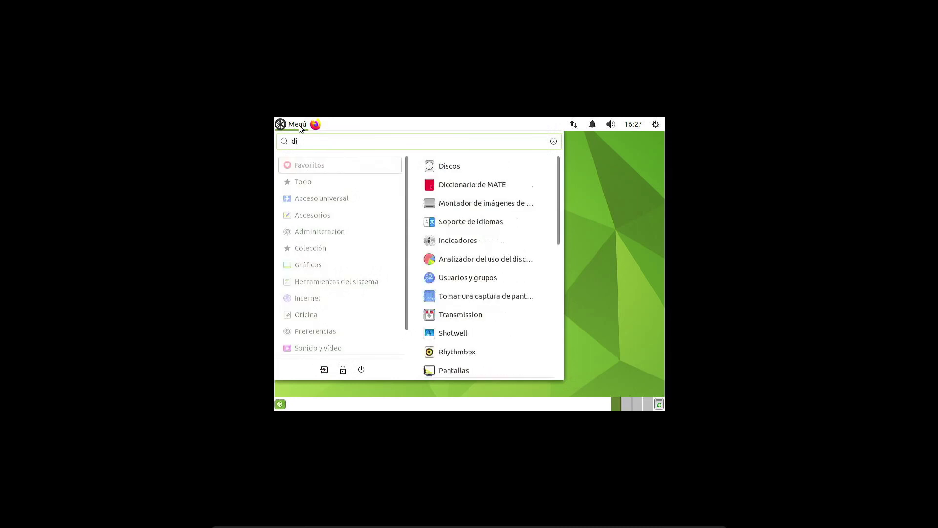
pyautogui.write('spla')
pyautogui.press('Return')
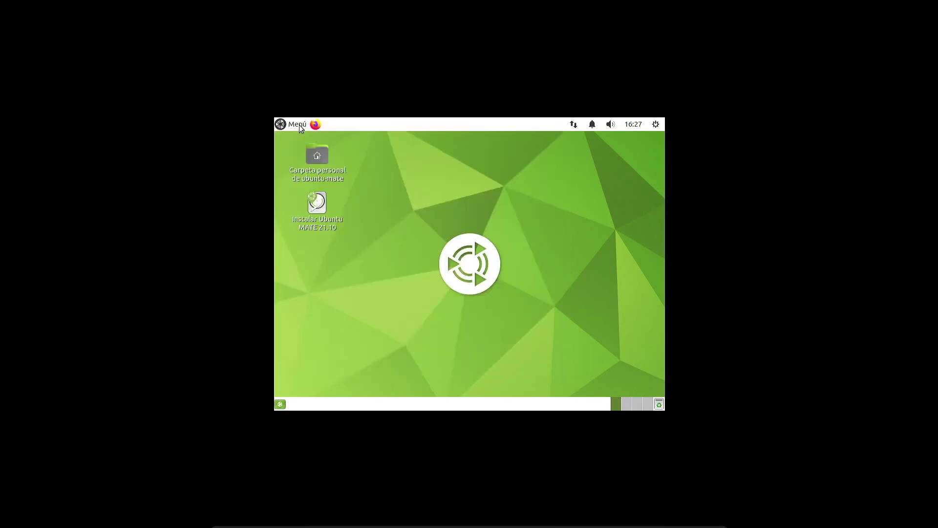
pyautogui.moveTo(396, 157); pyautogui.dragTo(318, 167)
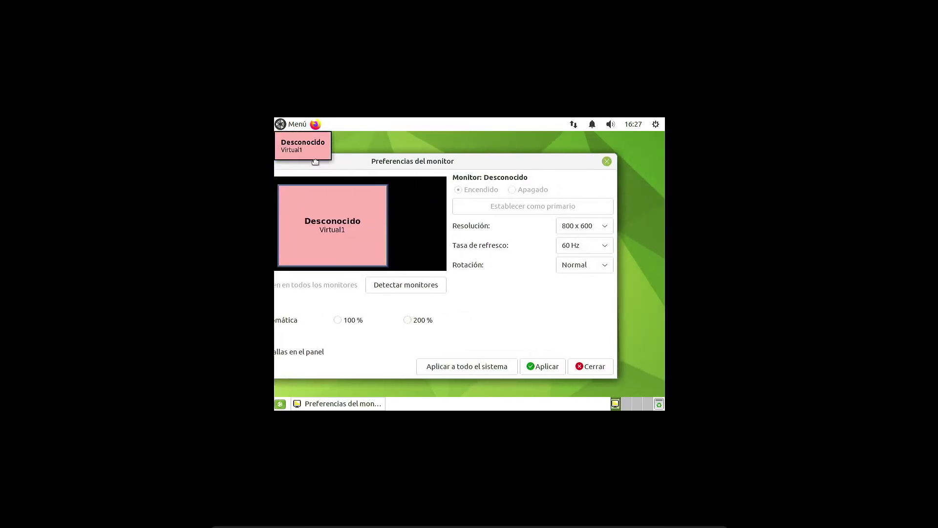
# Step: Set the screen resolution to 1920 x 1080, keep the new configuration and close the window
pyautogui.click(575, 226)
pyautogui.scroll(7, 589, 189)
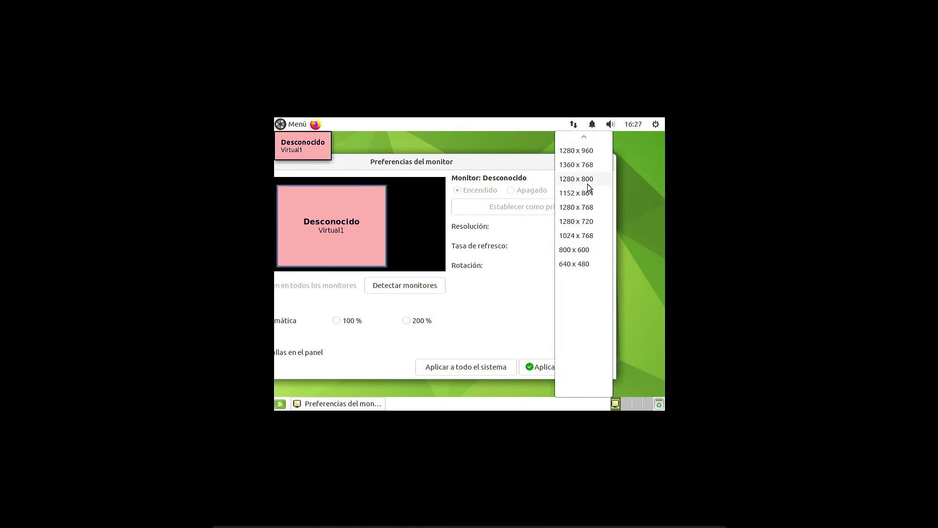
pyautogui.scroll(1, 591, 180)
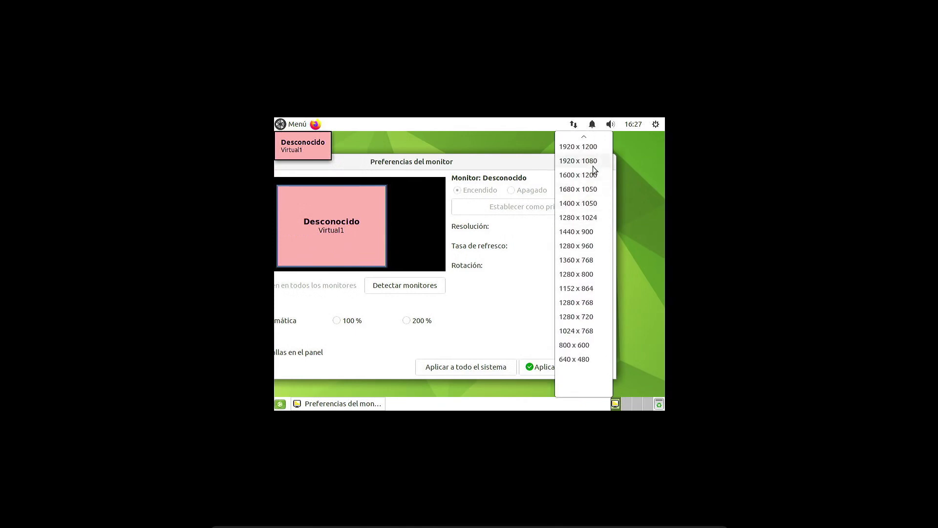
pyautogui.click(593, 161)
pyautogui.click(540, 368)
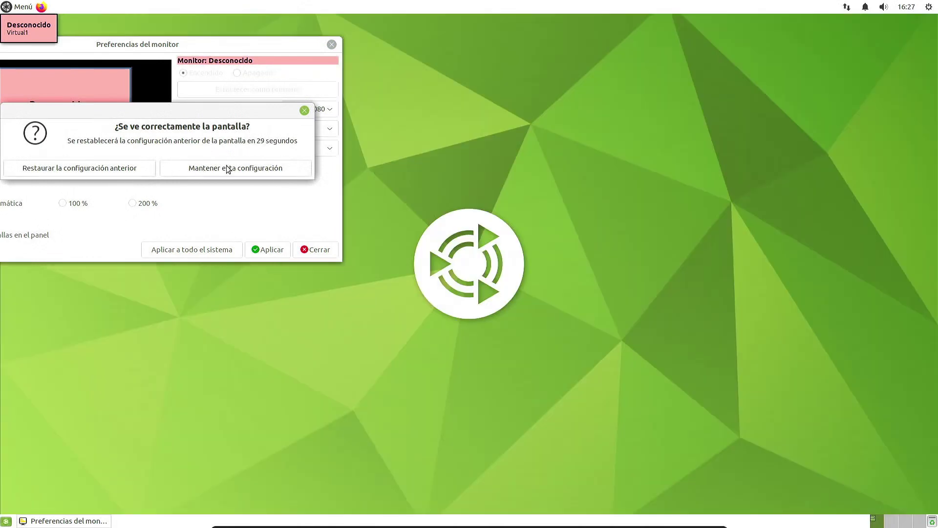
pyautogui.click(233, 168)
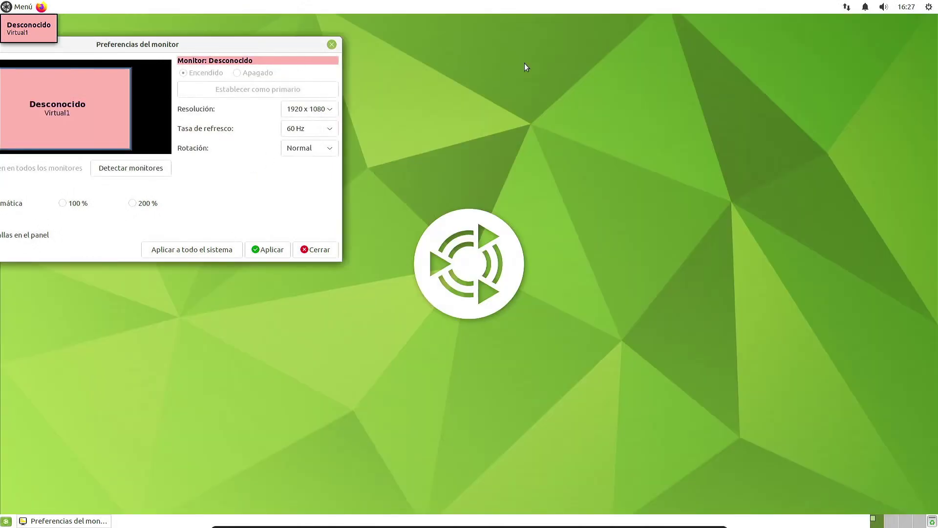
pyautogui.moveTo(276, 44); pyautogui.dragTo(594, 87)
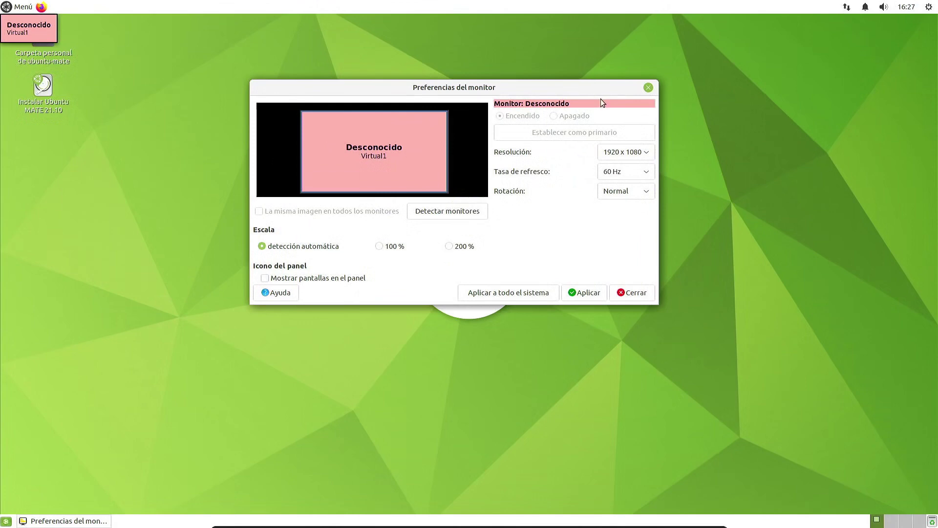
pyautogui.click(651, 86)
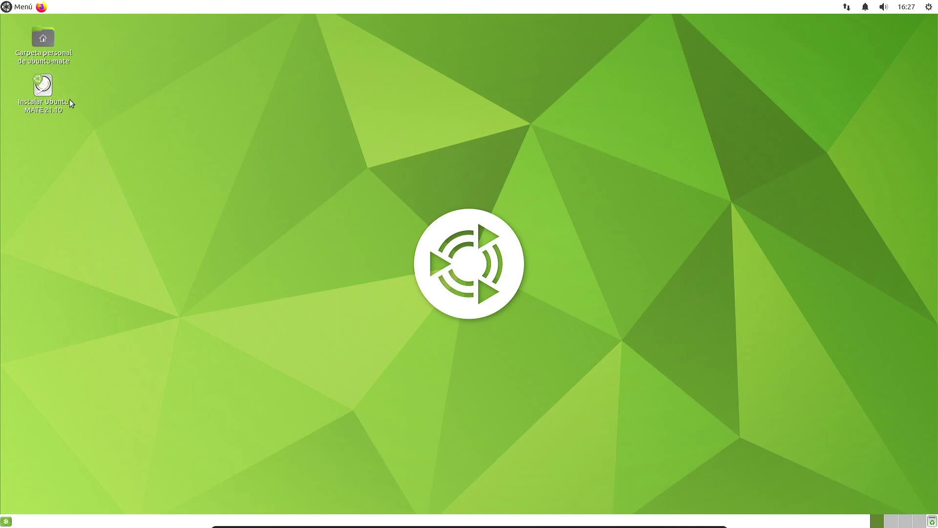
# Step: Close the Bienvenido window and launch the Instalar Ubuntu MATE 21.10 installer from the desktop
pyautogui.click(25, 10)
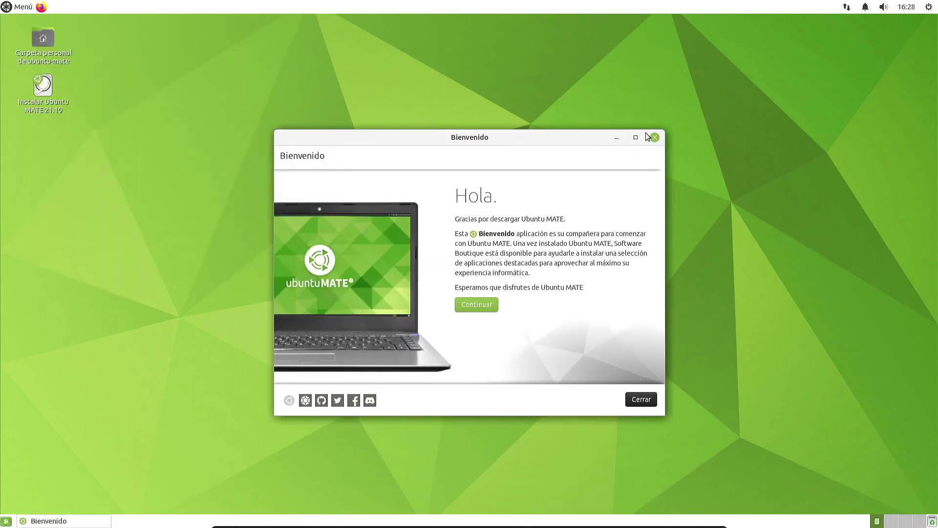
pyautogui.click(616, 138)
pyautogui.click(22, 7)
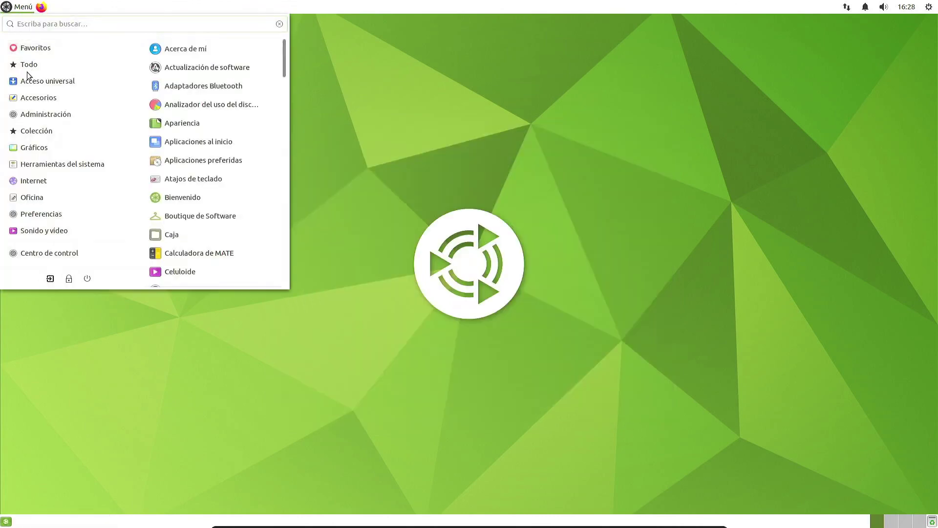
pyautogui.click(21, 7)
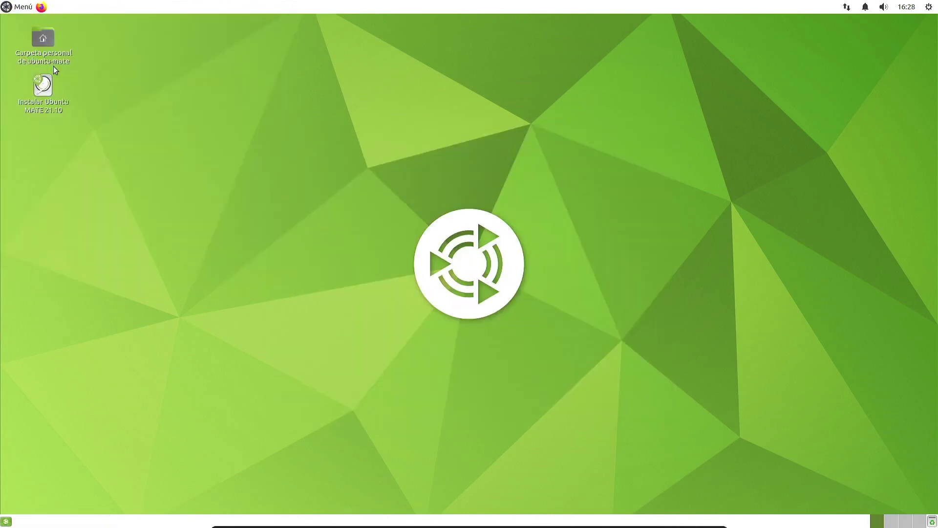
pyautogui.doubleClick(45, 101)
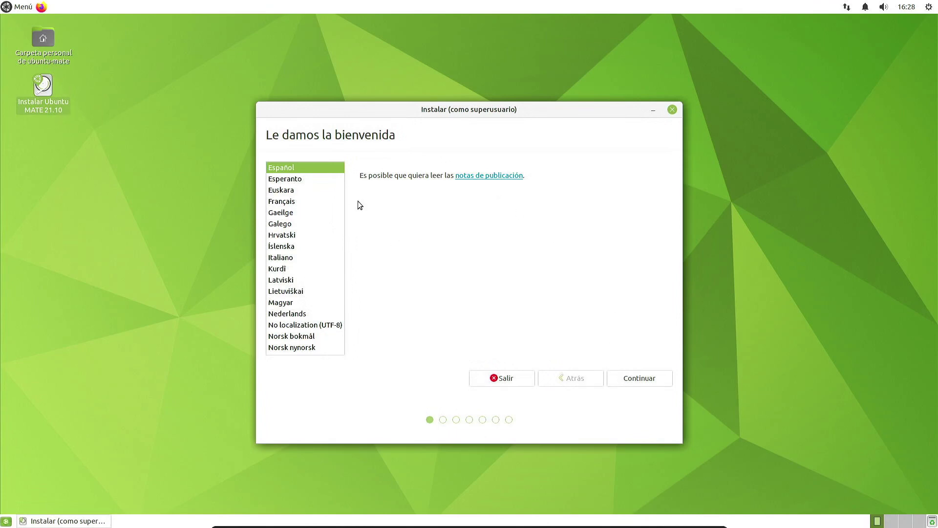
# Step: Continue past the language page and accept the Spanish keyboard layout after testing 'ñ'
pyautogui.click(634, 379)
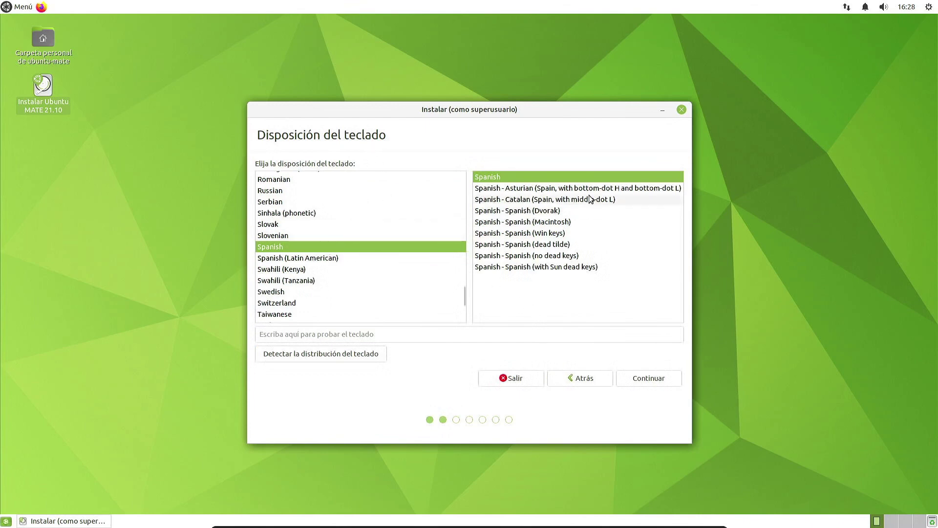
pyautogui.click(398, 335)
pyautogui.write('ñ')
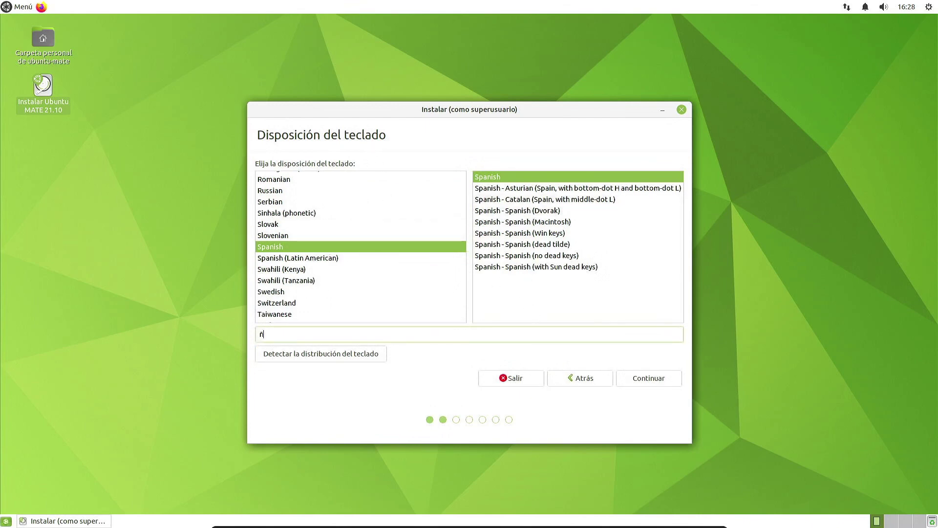
pyautogui.click(642, 382)
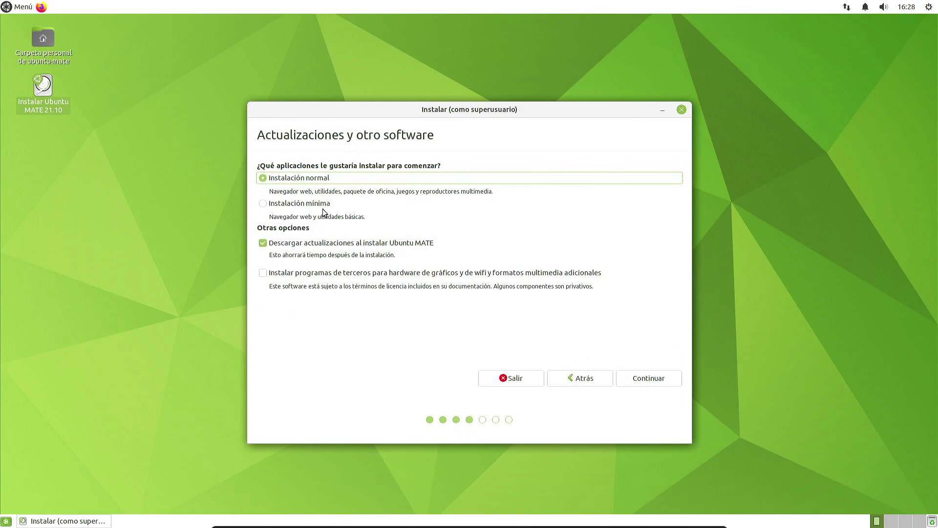
# Step: Choose Instalación normal with third-party drivers and formats included, then continue
pyautogui.click(330, 199)
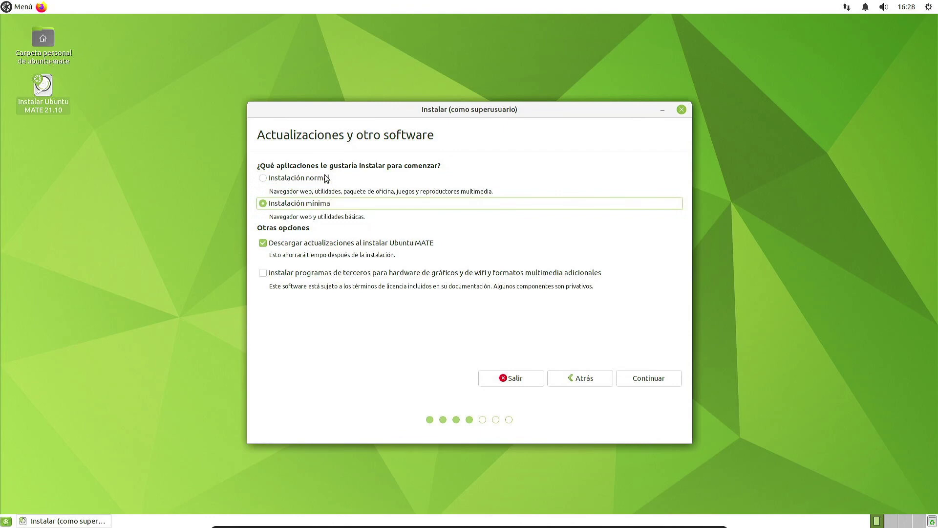
pyautogui.click(326, 181)
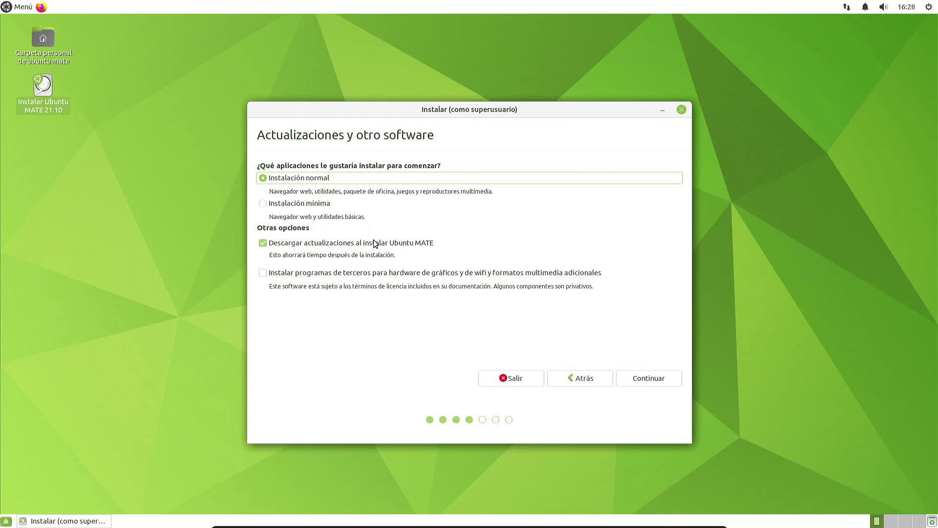
pyautogui.click(277, 275)
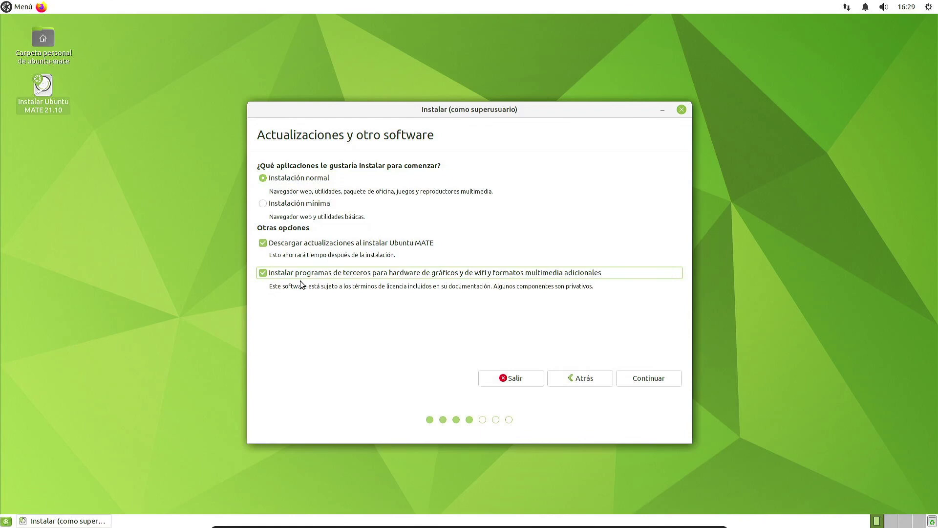
pyautogui.click(633, 380)
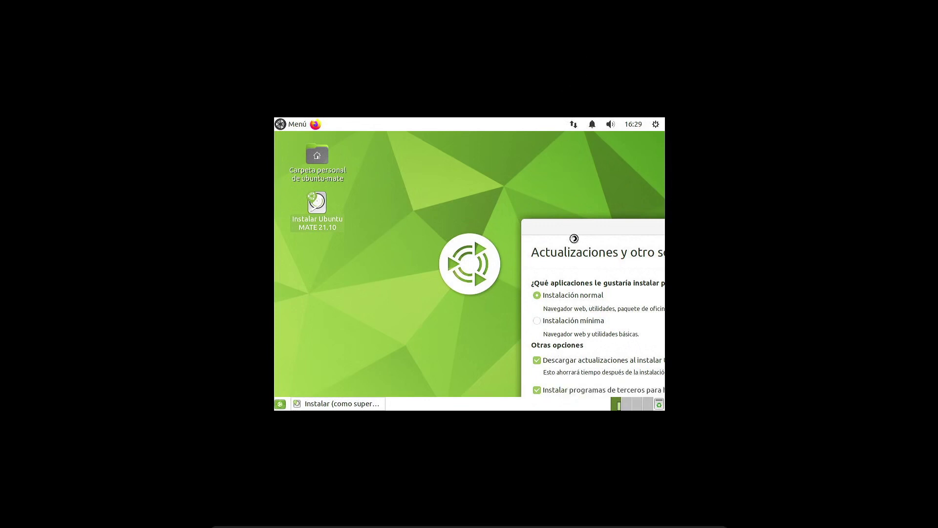
# Step: Restore the 1920 x 1080 resolution in Pantallas, keep it and close the window
pyautogui.moveTo(572, 228); pyautogui.dragTo(368, 156)
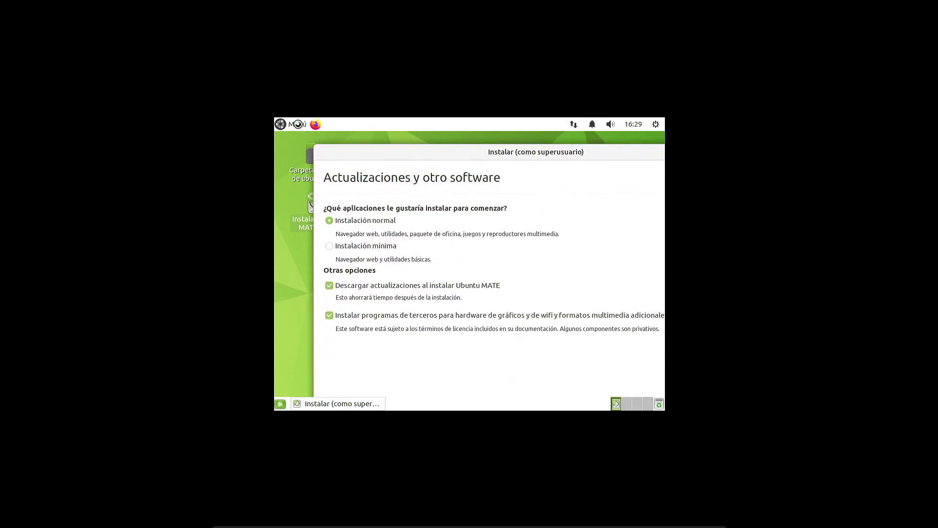
pyautogui.click(294, 124)
pyautogui.write('disp')
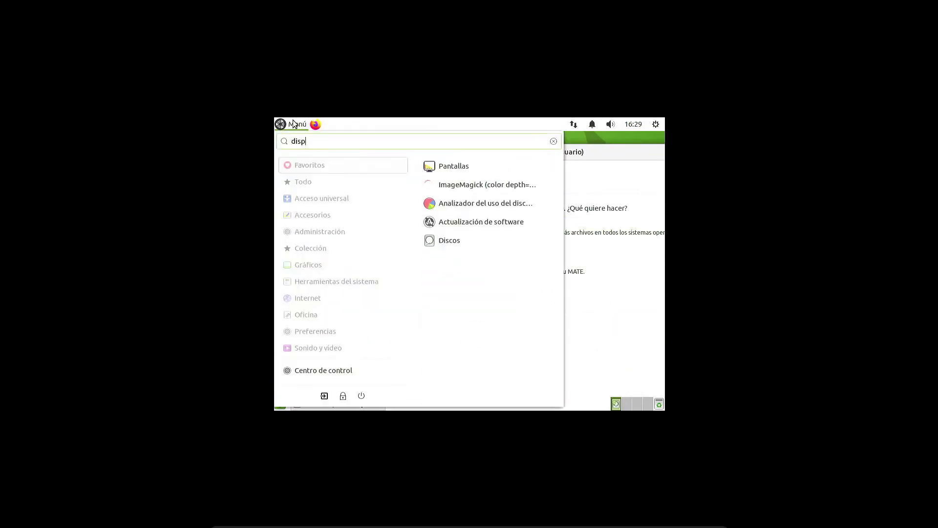
pyautogui.press('Return')
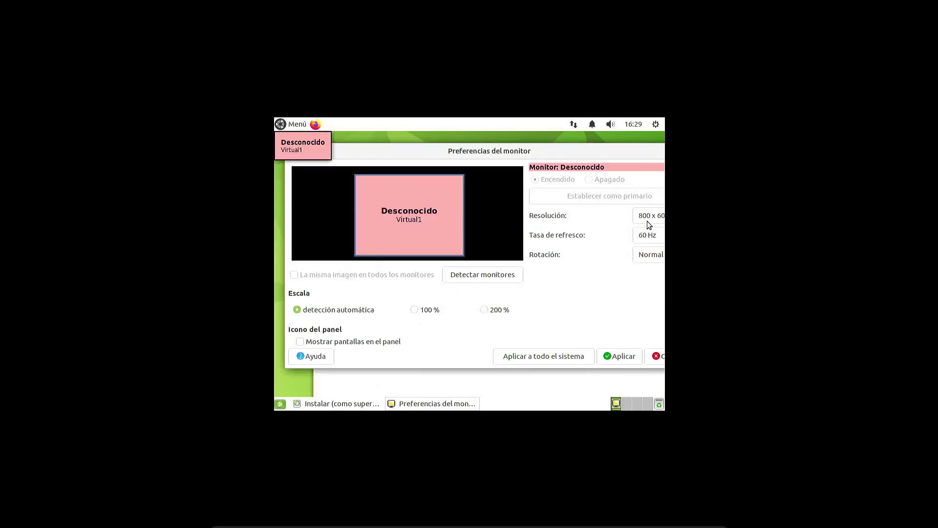
pyautogui.click(647, 218)
pyautogui.scroll(5, 645, 171)
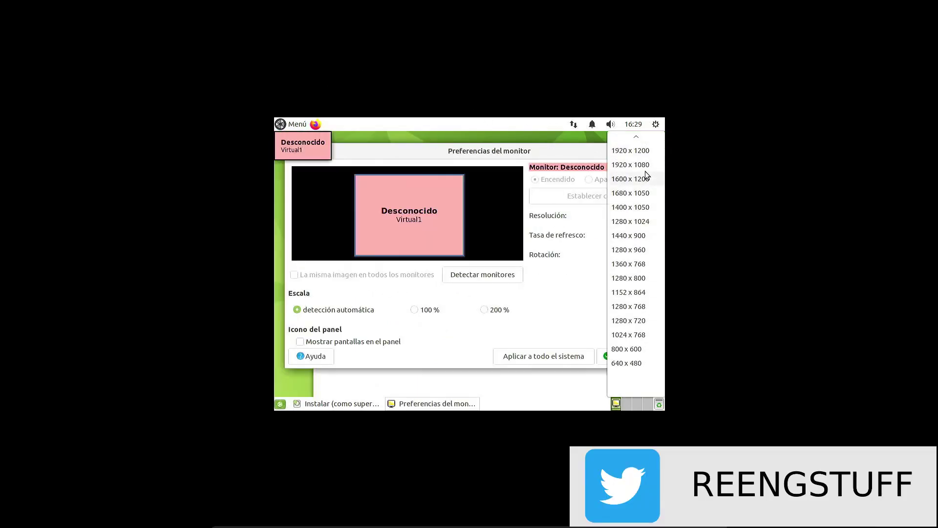
pyautogui.click(645, 166)
pyautogui.click(617, 356)
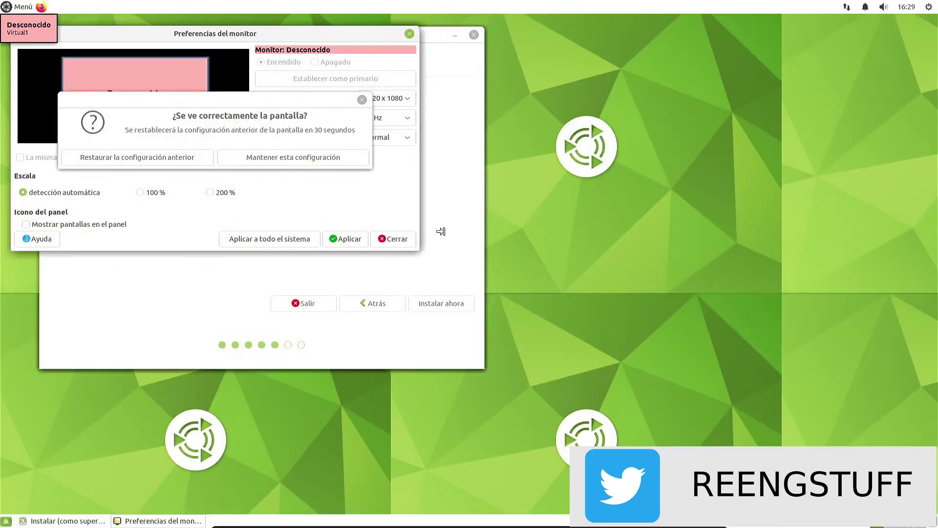
pyautogui.click(283, 157)
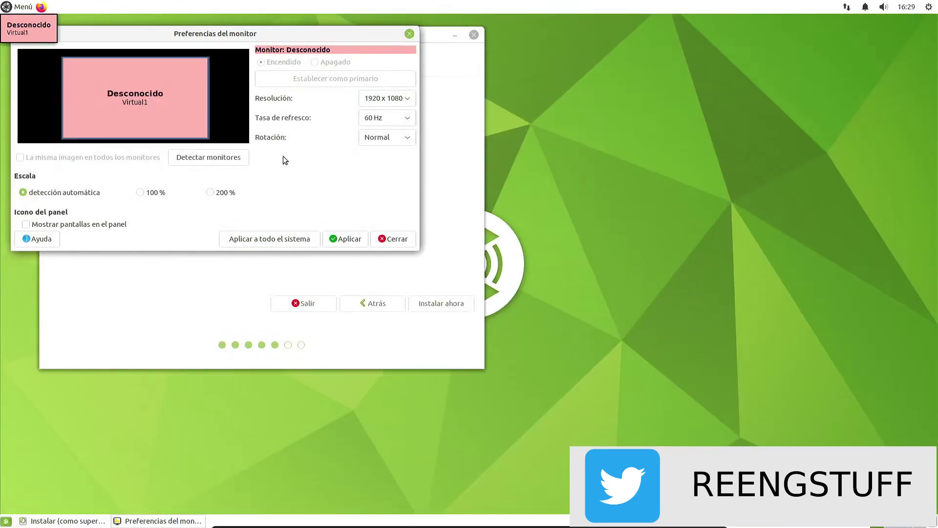
pyautogui.click(409, 35)
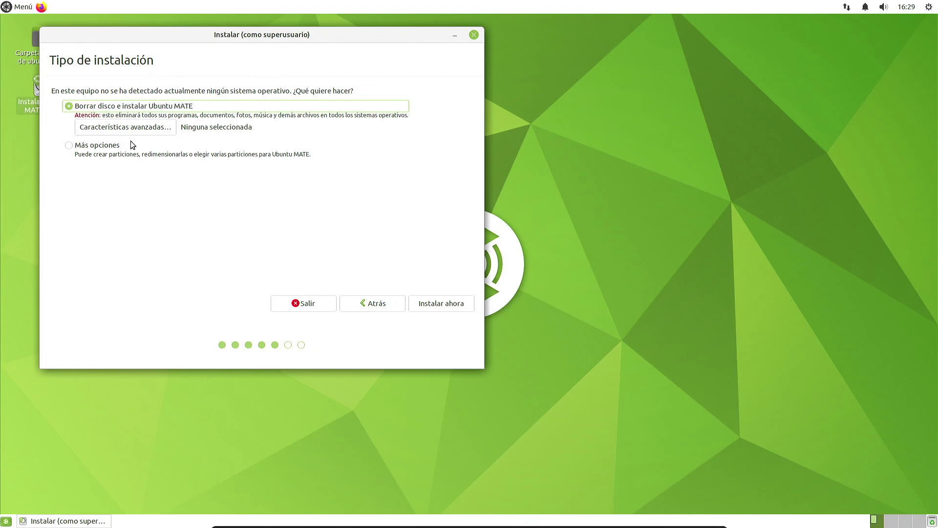
# Step: Choose manual partitioning, create a new empty partition table on /dev/sda and select its free space
pyautogui.click(93, 146)
pyautogui.click(455, 298)
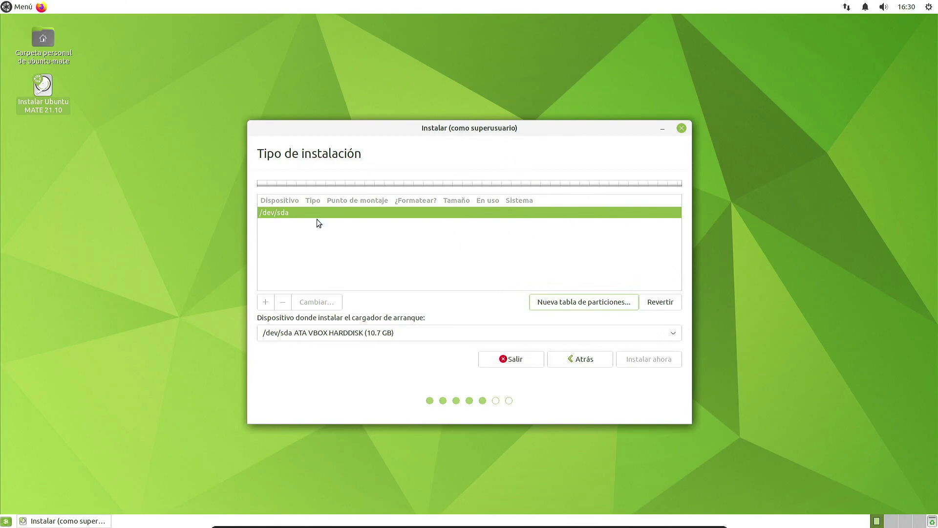
pyautogui.click(618, 304)
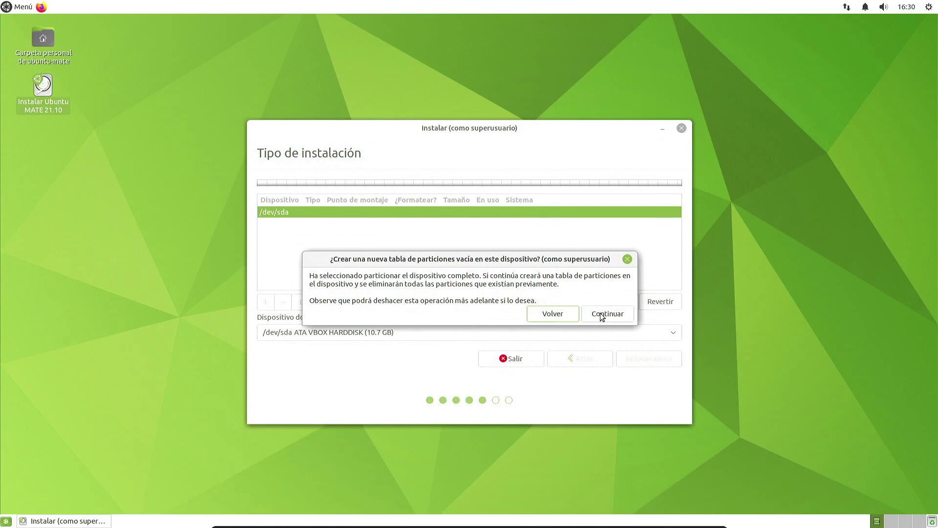
pyautogui.click(597, 313)
pyautogui.click(373, 224)
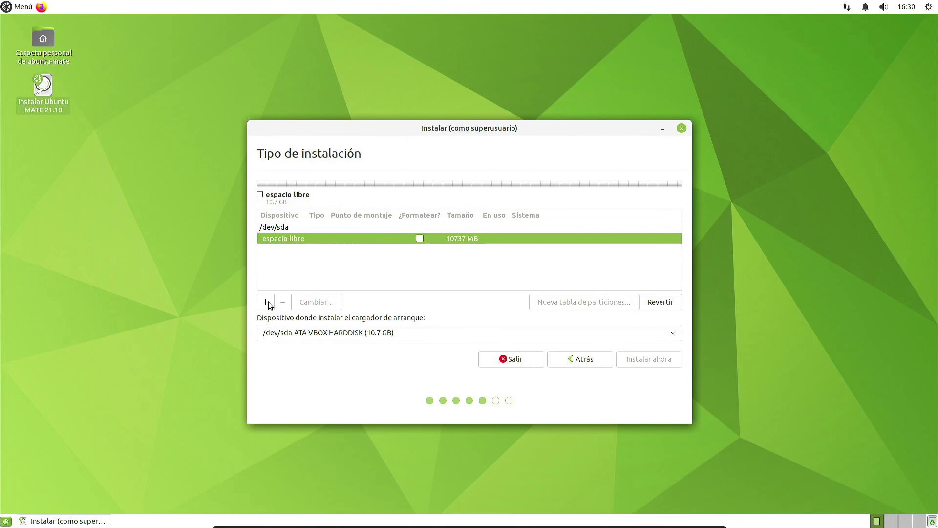
# Step: Create a 2048 MB swap partition in the free space
pyautogui.click(267, 302)
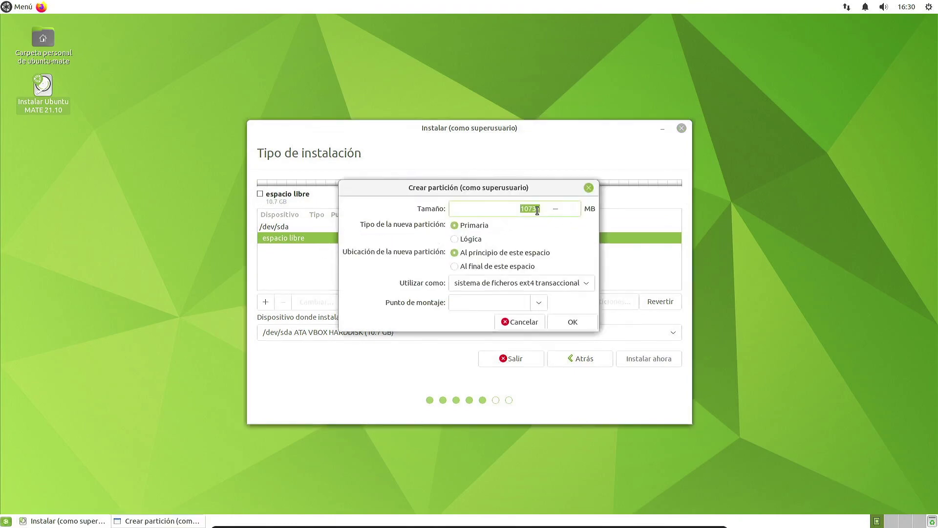
pyautogui.write('8')
pyautogui.press('BackSpace')
pyautogui.write('2048')
pyautogui.click(523, 288)
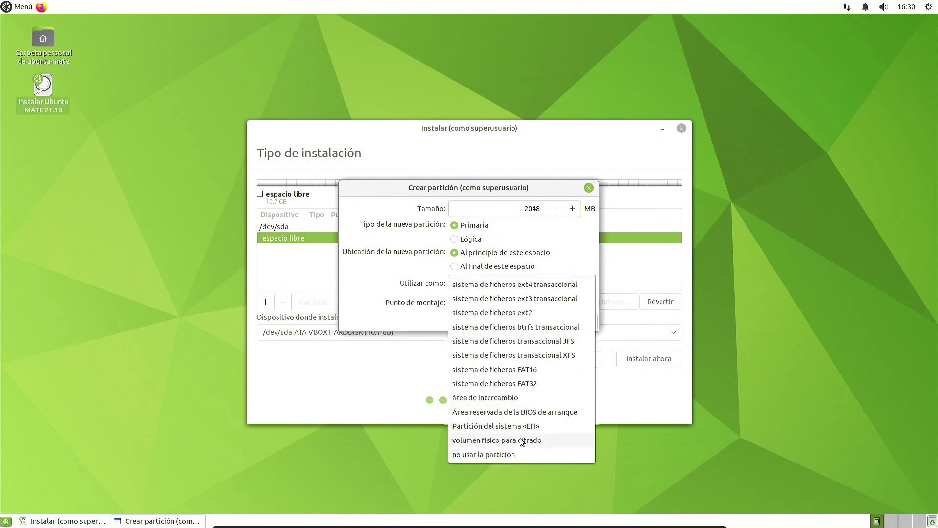
pyautogui.click(519, 399)
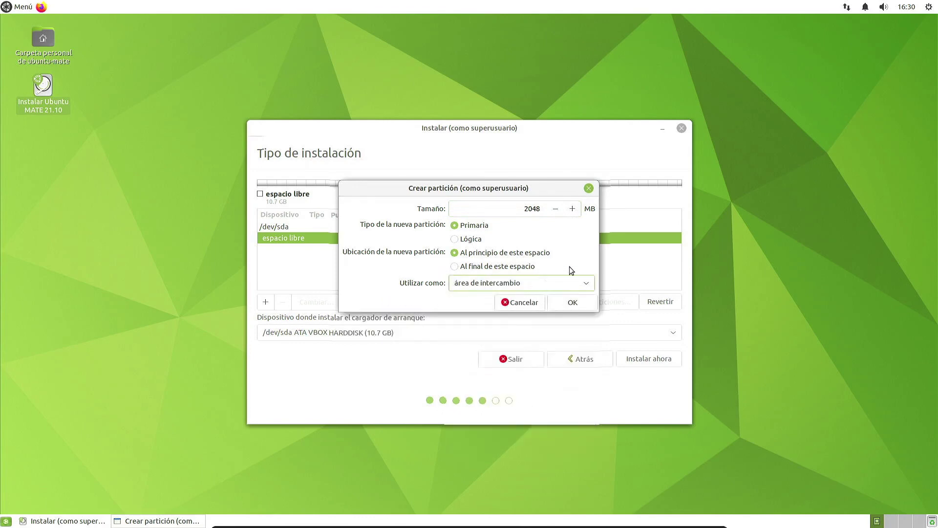
pyautogui.doubleClick(504, 206)
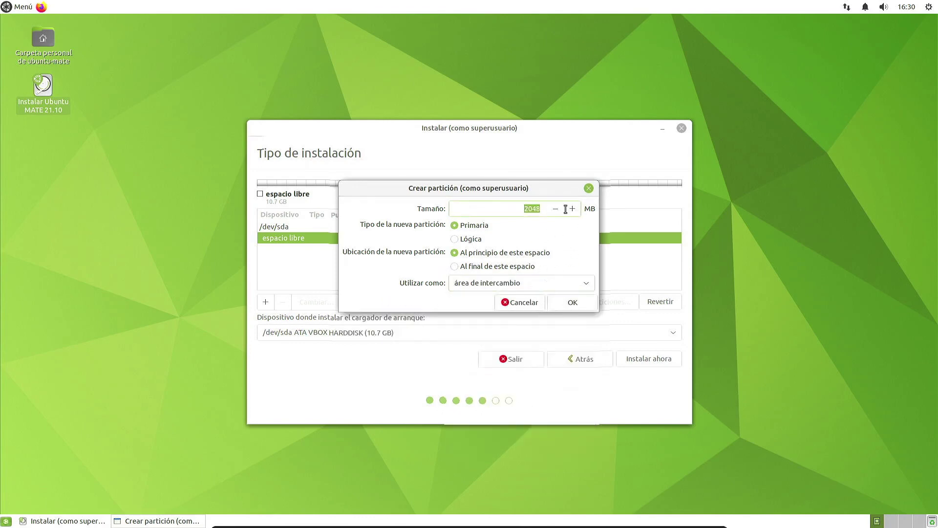
pyautogui.click(562, 304)
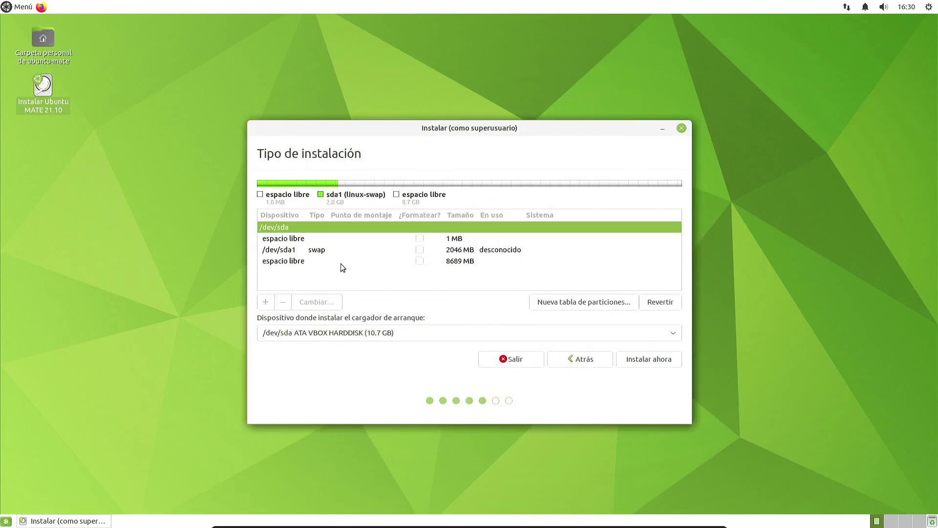
# Step: Add a 512 MB Área reservada de la BIOS partition
pyautogui.click(327, 261)
pyautogui.click(266, 302)
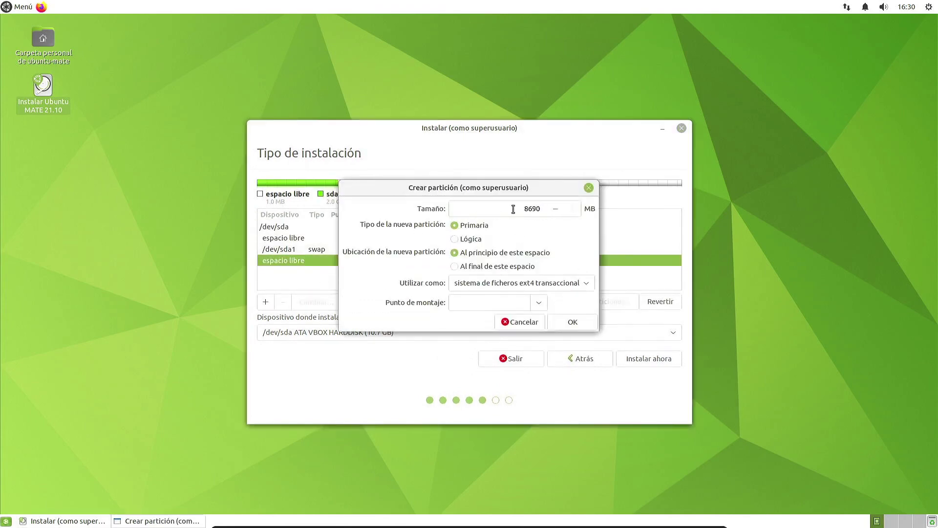
pyautogui.write('512')
pyautogui.click(569, 284)
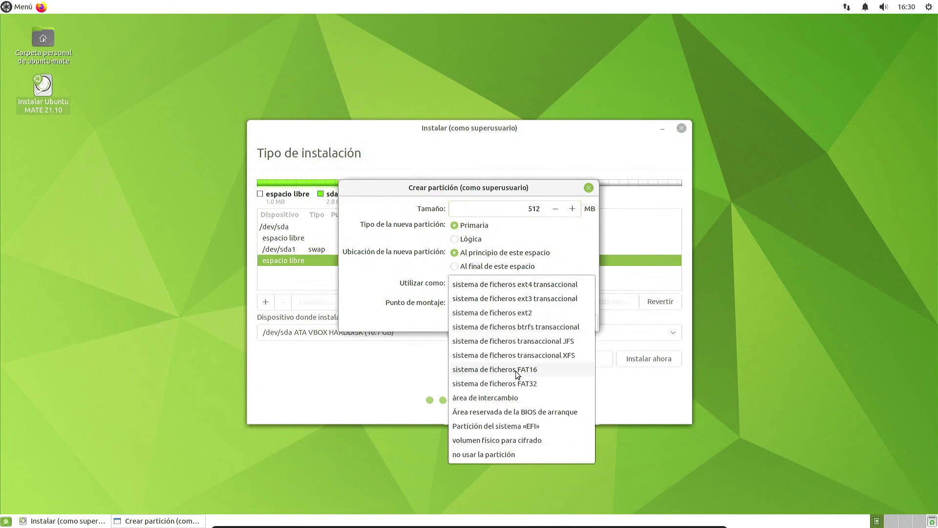
pyautogui.click(507, 413)
pyautogui.click(573, 304)
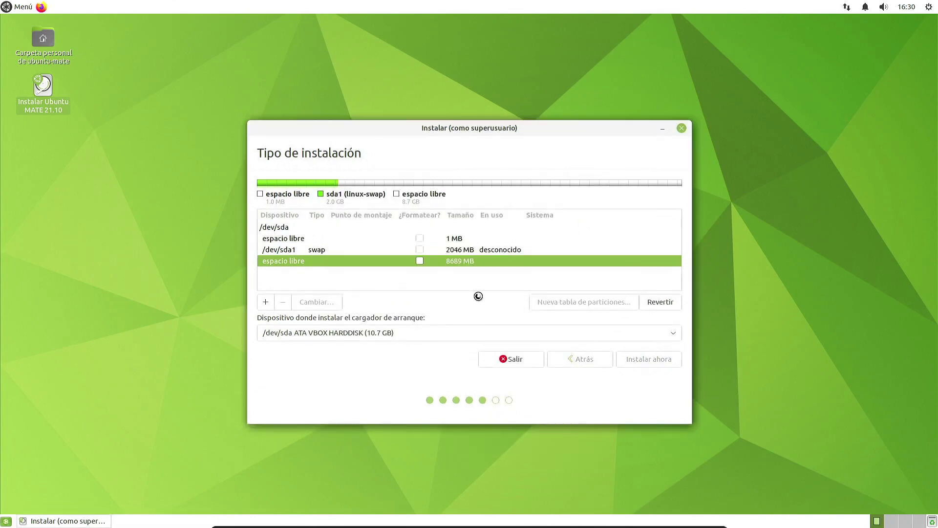
# Step: Use the remaining free space for an ext4 partition mounted at /
pyautogui.click(322, 273)
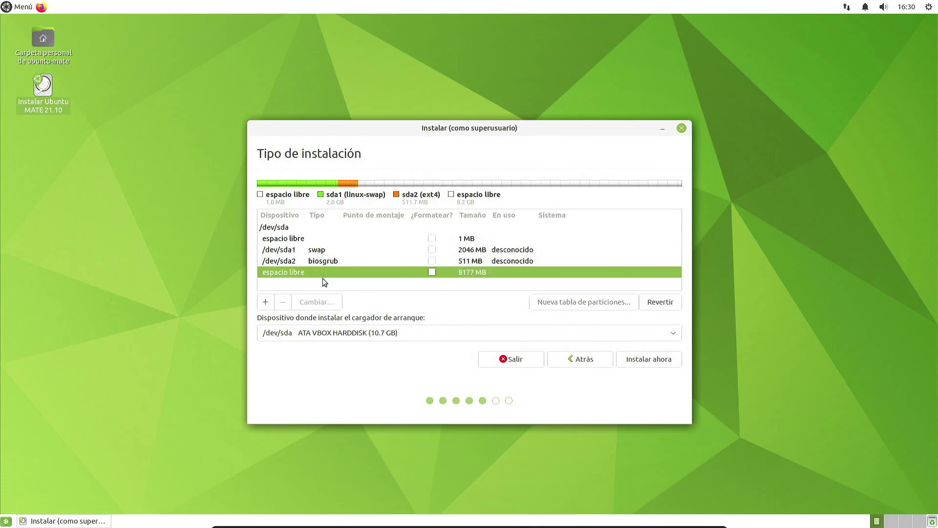
pyautogui.click(265, 302)
pyautogui.doubleClick(518, 212)
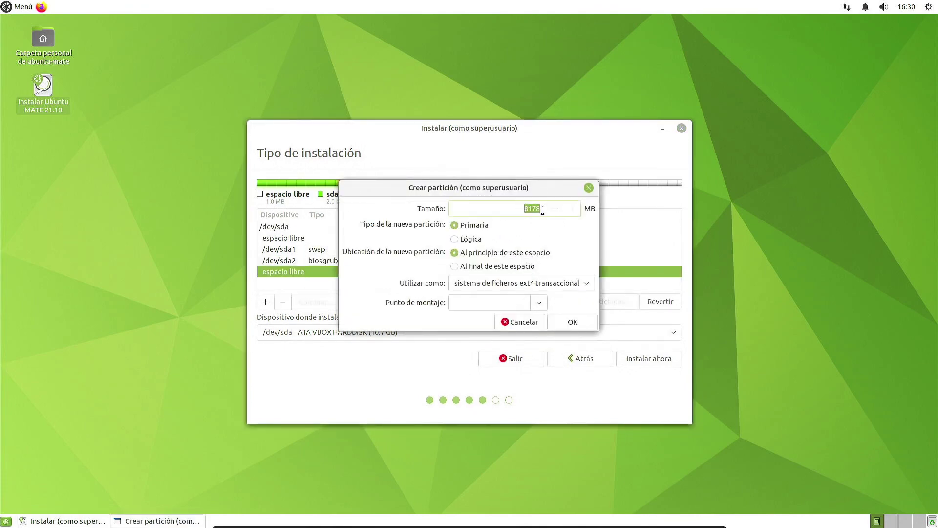
pyautogui.click(538, 303)
pyautogui.click(529, 311)
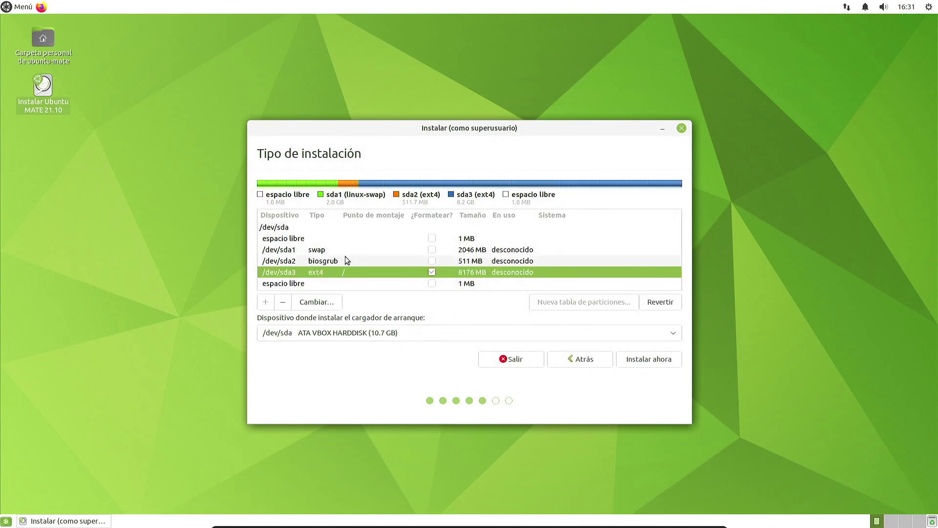
# Step: Set the boot loader device to /dev/sda2 and back out of the EFI warning after Instalar ahora
pyautogui.click(310, 334)
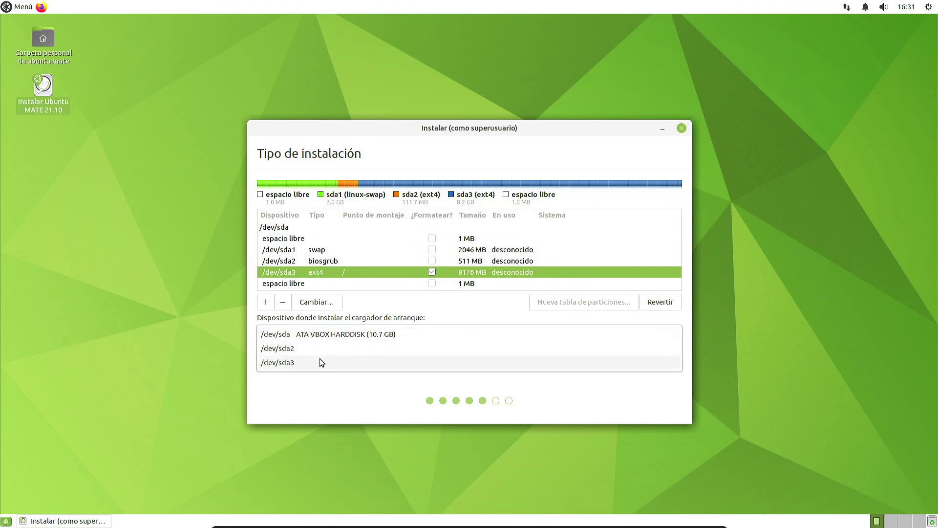
pyautogui.click(318, 348)
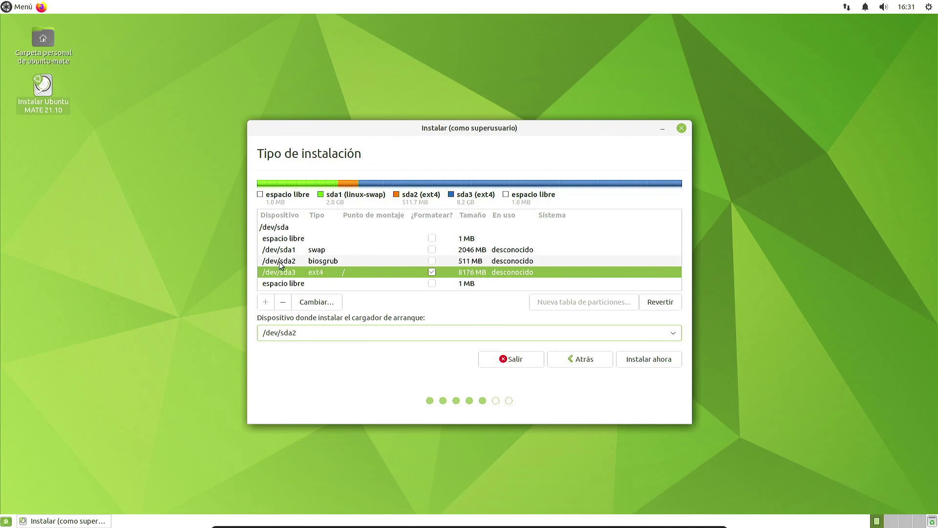
pyautogui.click(671, 362)
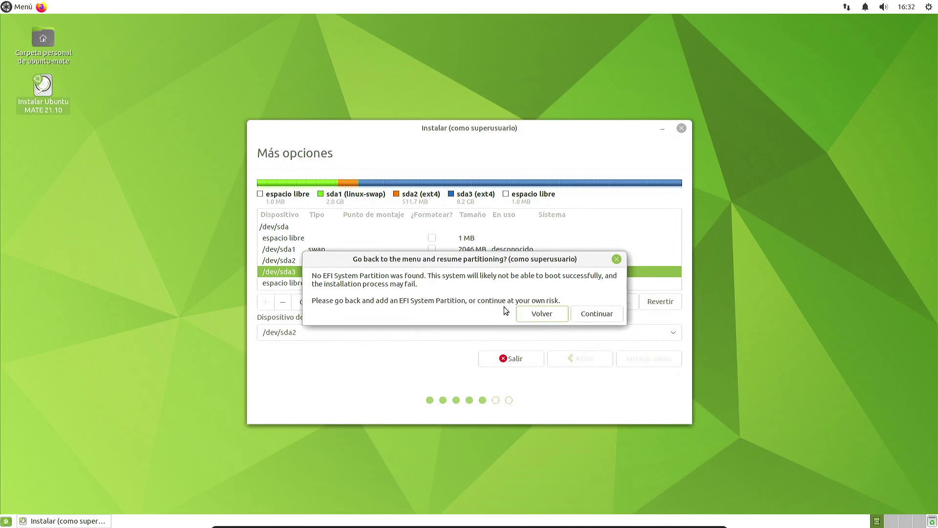
pyautogui.click(554, 315)
# Step: Review the sda2 and sda3 partitions, keep /dev/sda2 as boot loader and return to installation type
pyautogui.click(397, 262)
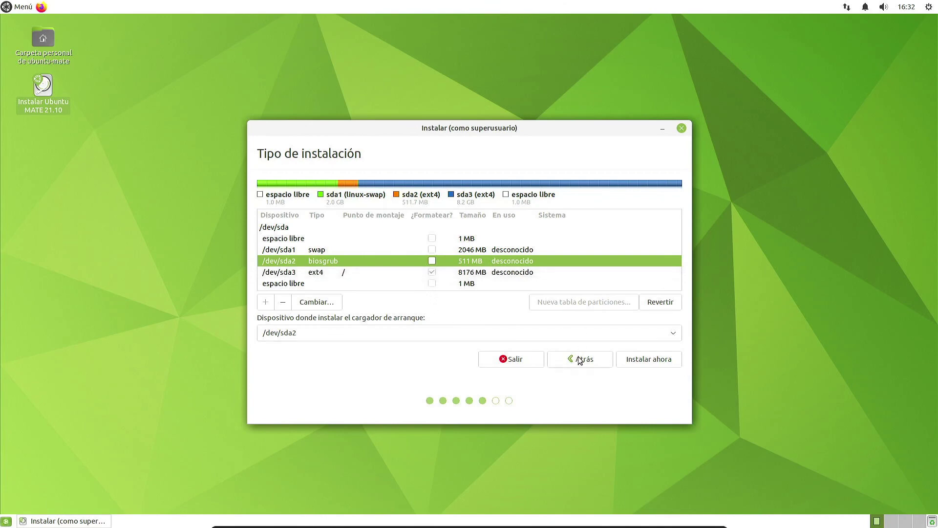
pyautogui.click(397, 271)
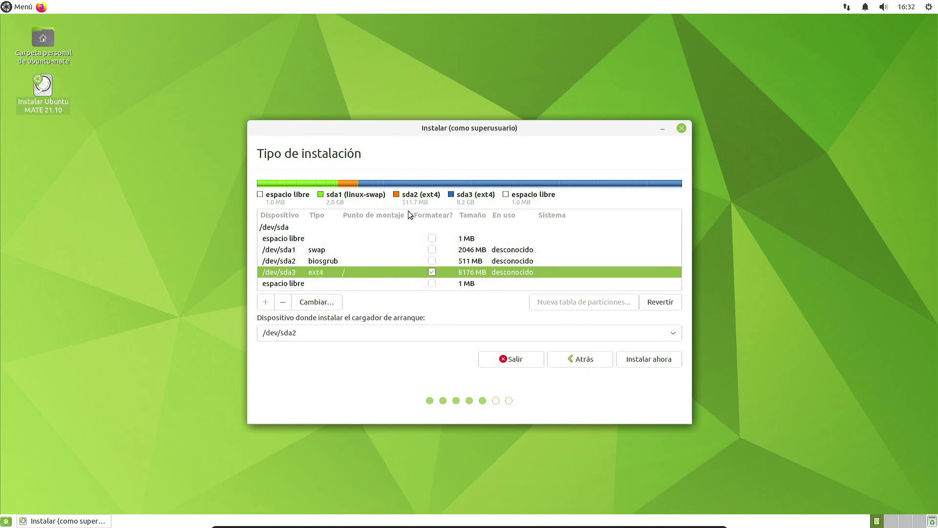
pyautogui.click(345, 332)
pyautogui.click(301, 330)
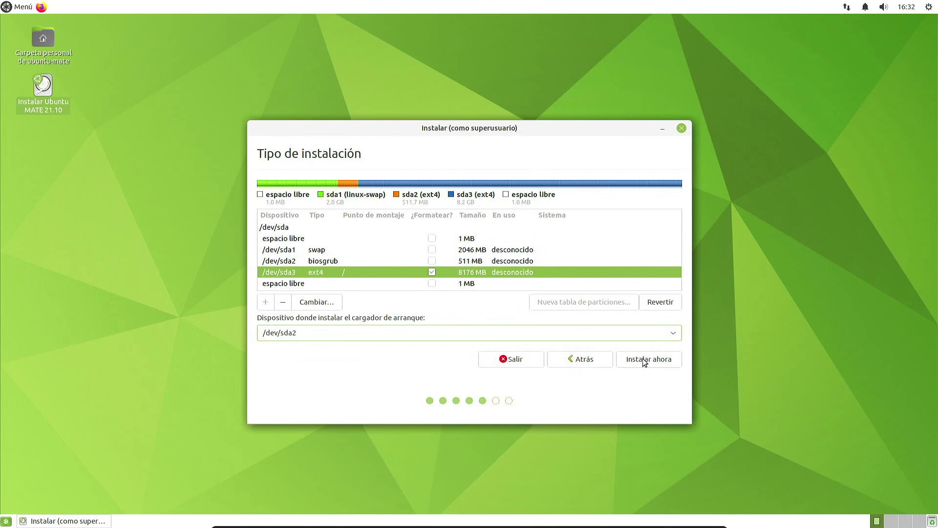
pyautogui.click(591, 360)
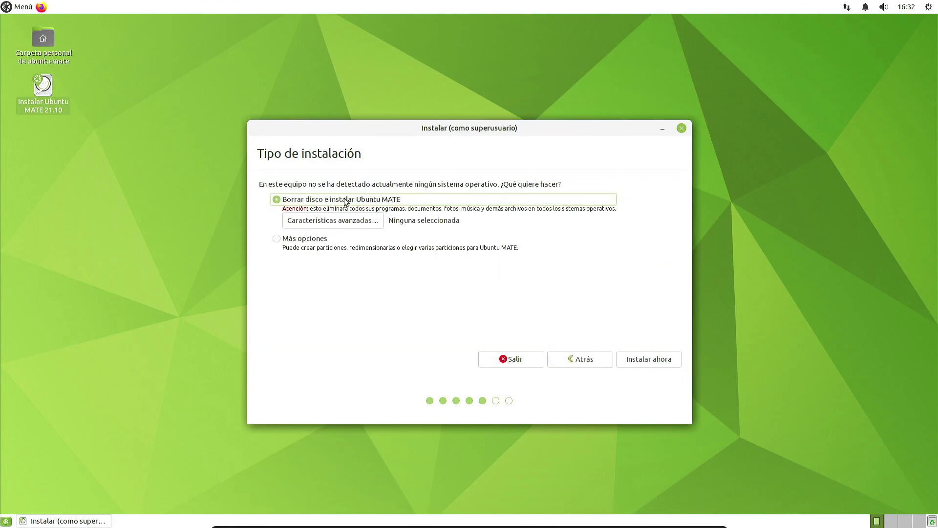
# Step: Start the installation and confirm writing the partition changes to disk
pyautogui.click(639, 359)
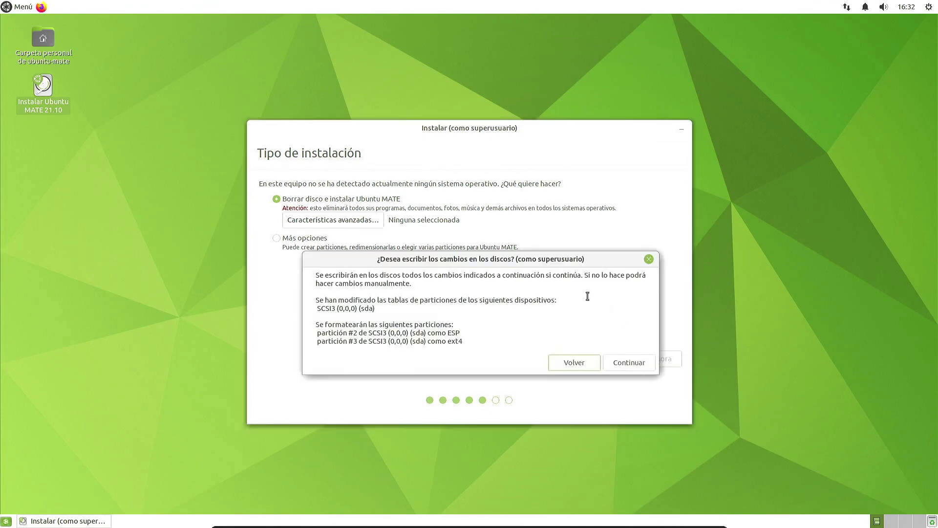
pyautogui.click(619, 365)
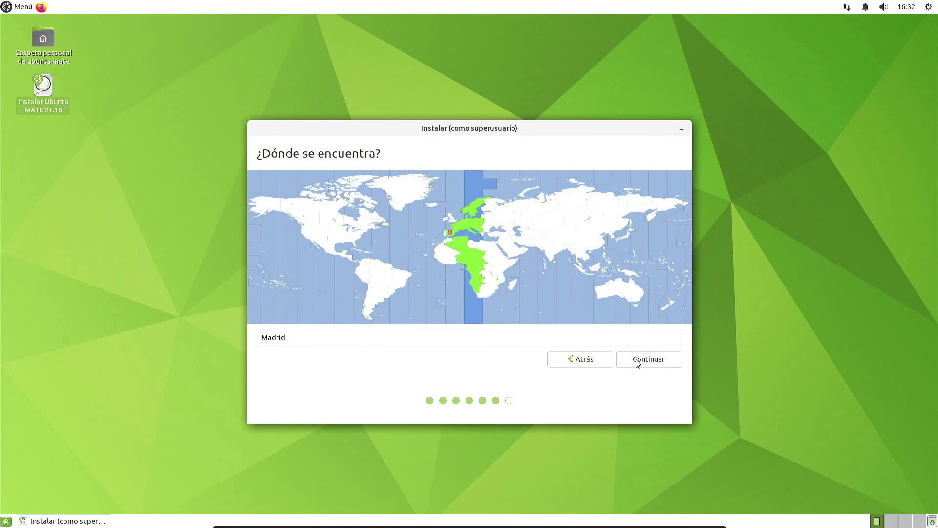
# Step: Accept Madrid as the location and enter the user's name on the account page
pyautogui.click(639, 362)
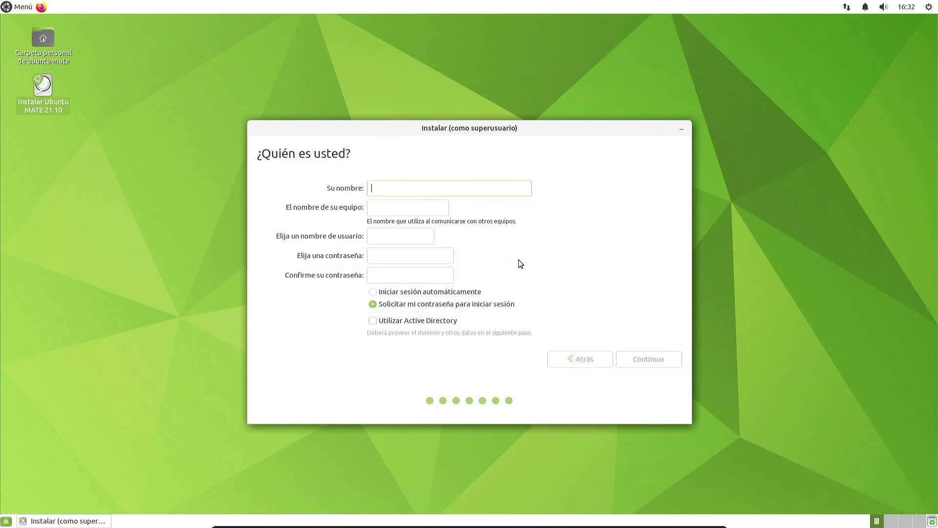
pyautogui.write('R')
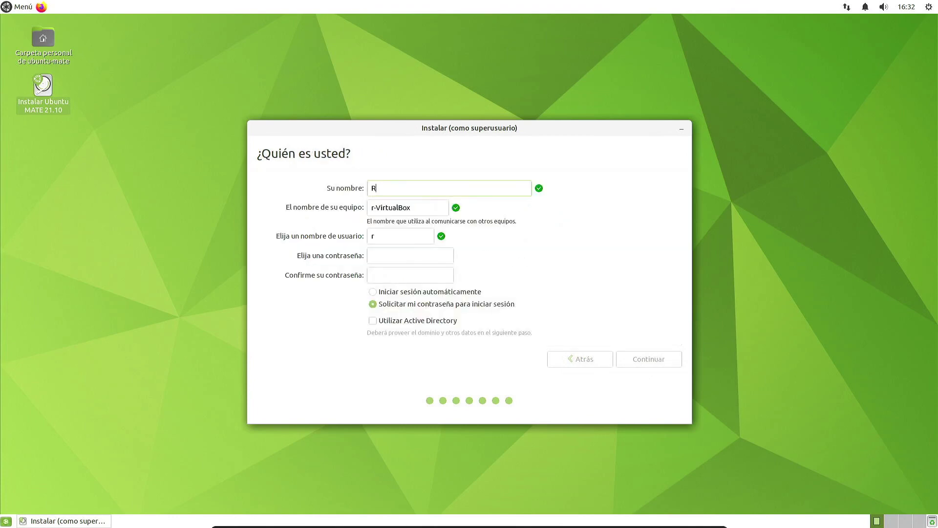
pyautogui.write('engtech')
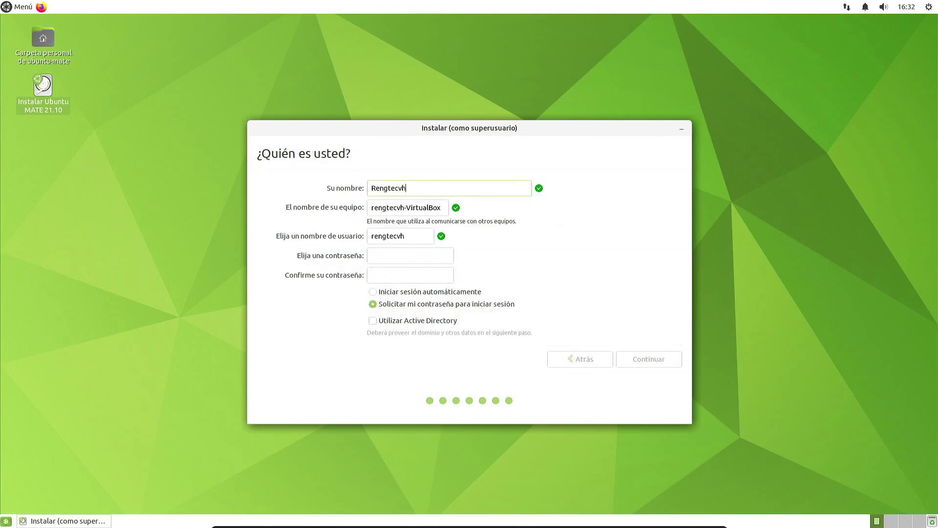
pyautogui.press('Tab')
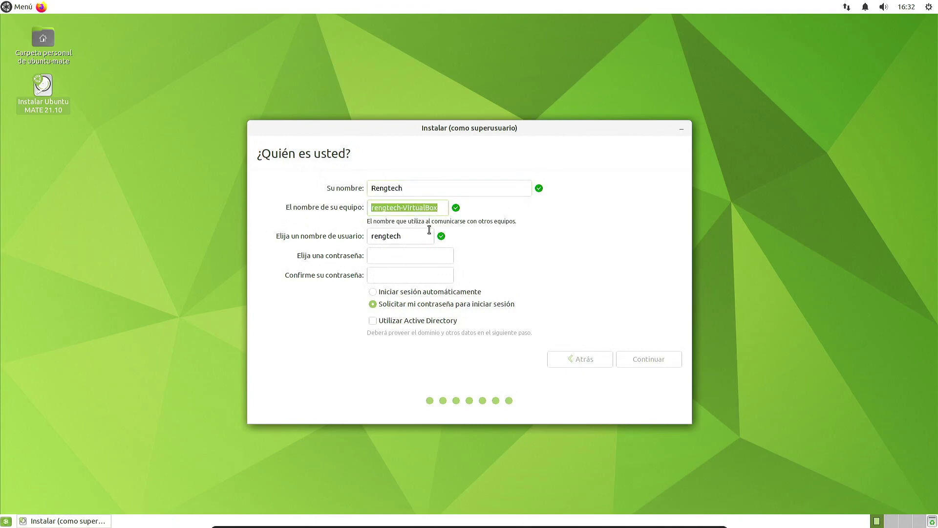
pyautogui.press('Tab')
# Step: Enter the account password and its confirmation
pyautogui.click(425, 256)
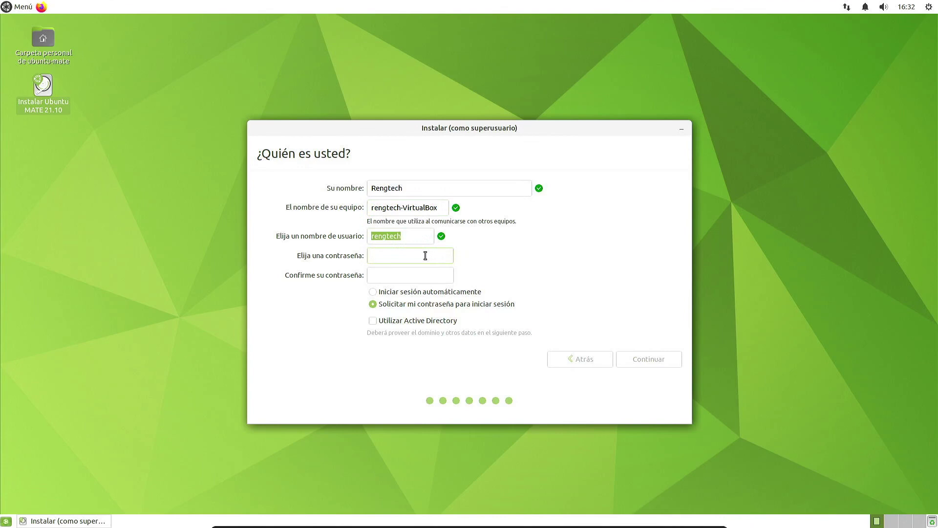
pyautogui.write('12')
pyautogui.press('BackSpace')
pyautogui.press('BackSpace')
pyautogui.write('12345678901234')
pyautogui.press('Tab')
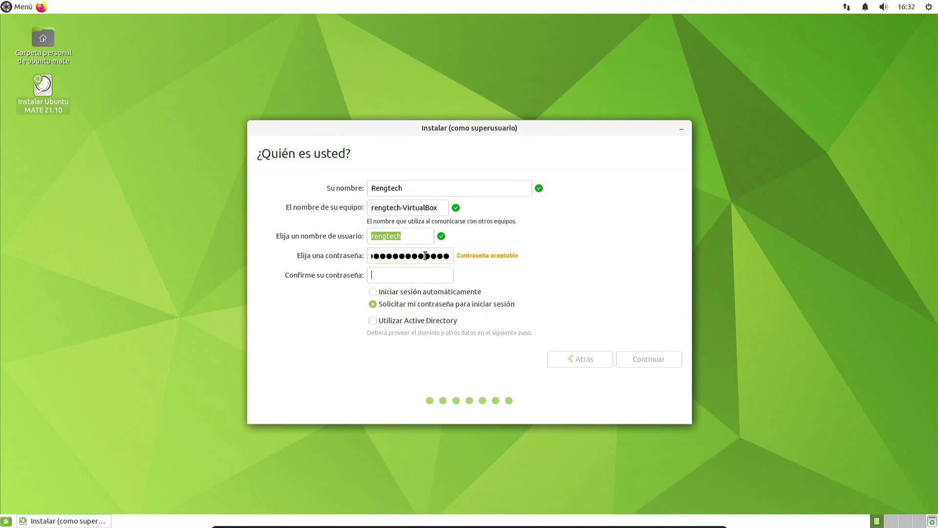
pyautogui.write('12345678901234')
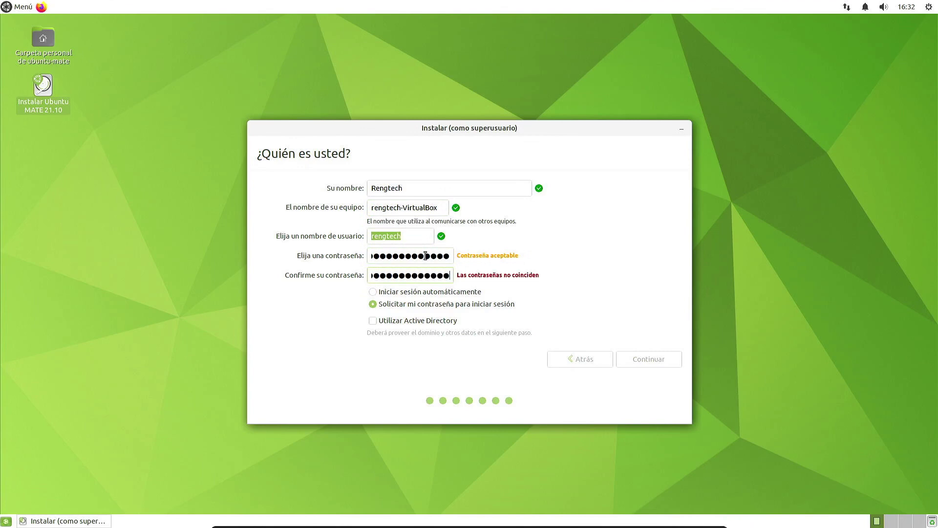
pyautogui.write('4')
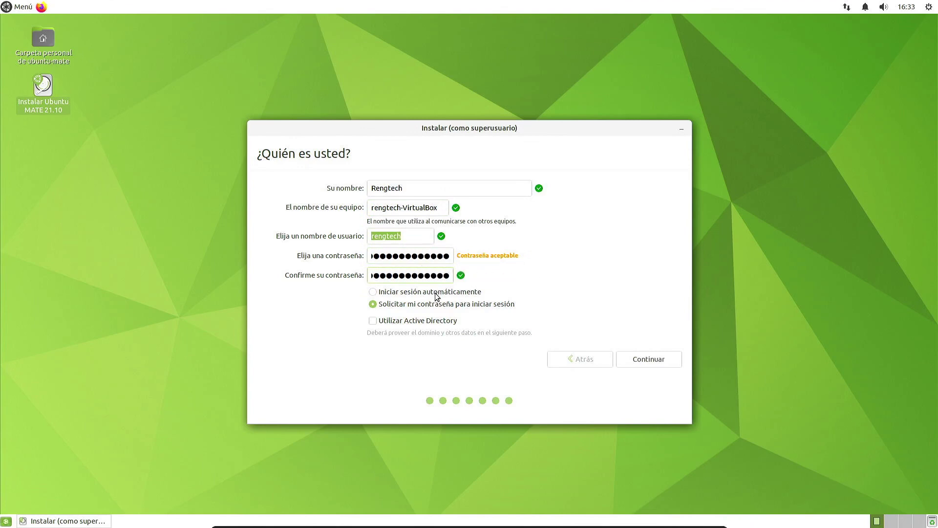
# Step: Select automatic login and start the installation
pyautogui.click(436, 293)
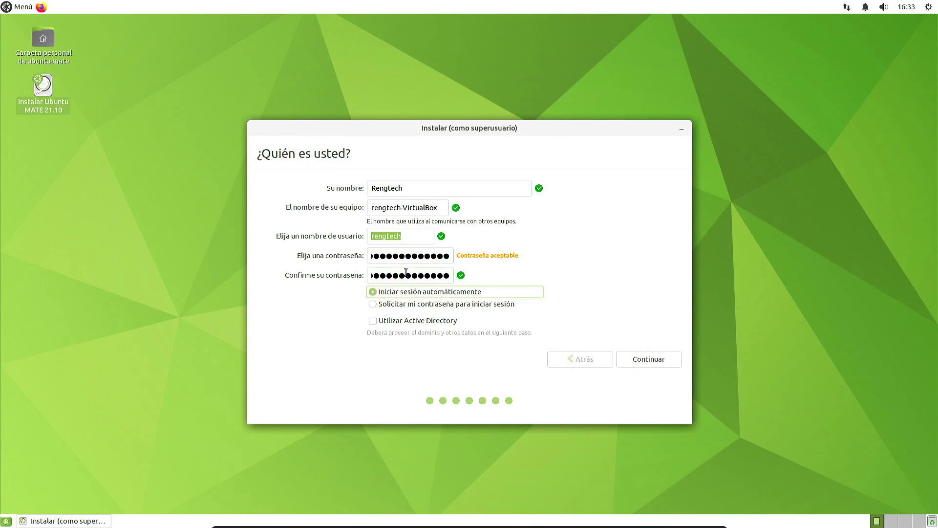
pyautogui.click(457, 306)
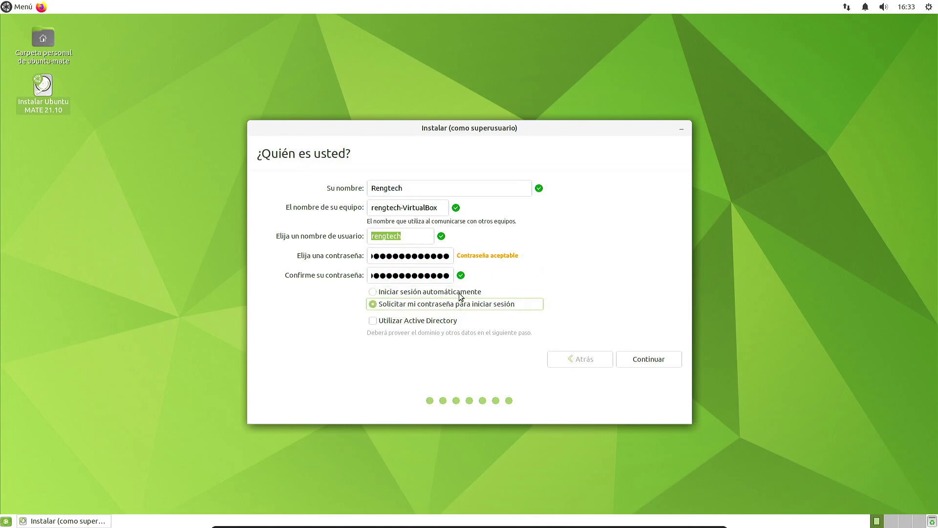
pyautogui.click(462, 294)
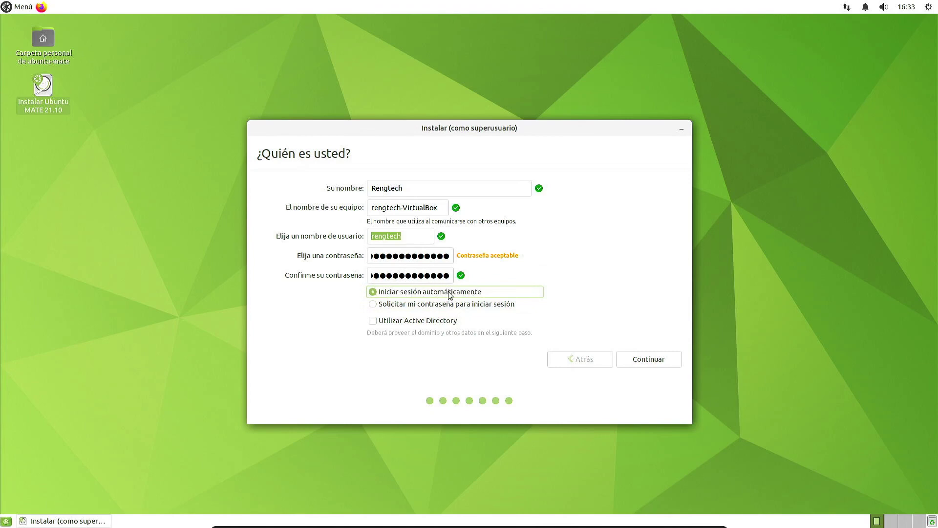
pyautogui.click(653, 360)
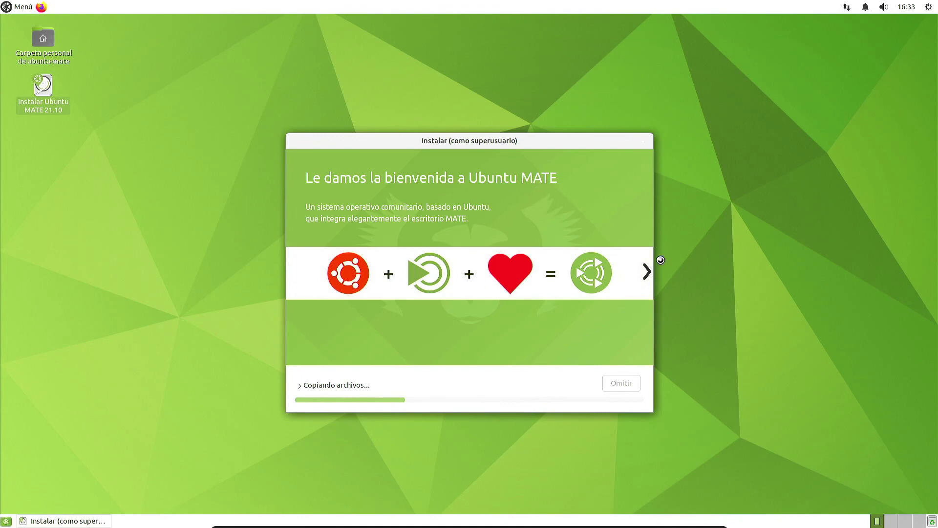
# Step: Page through the installer slideshow while files copy, then let it finish and reboot
pyautogui.click(646, 276)
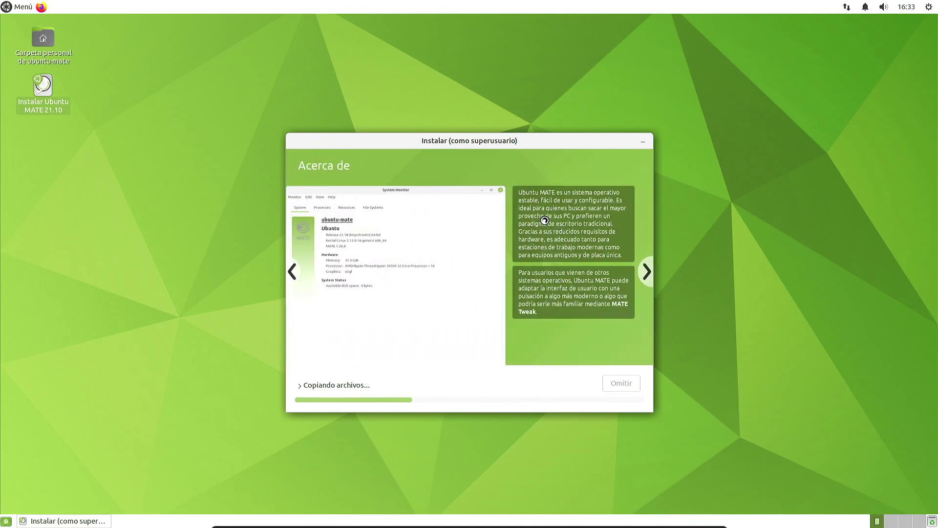
pyautogui.click(642, 271)
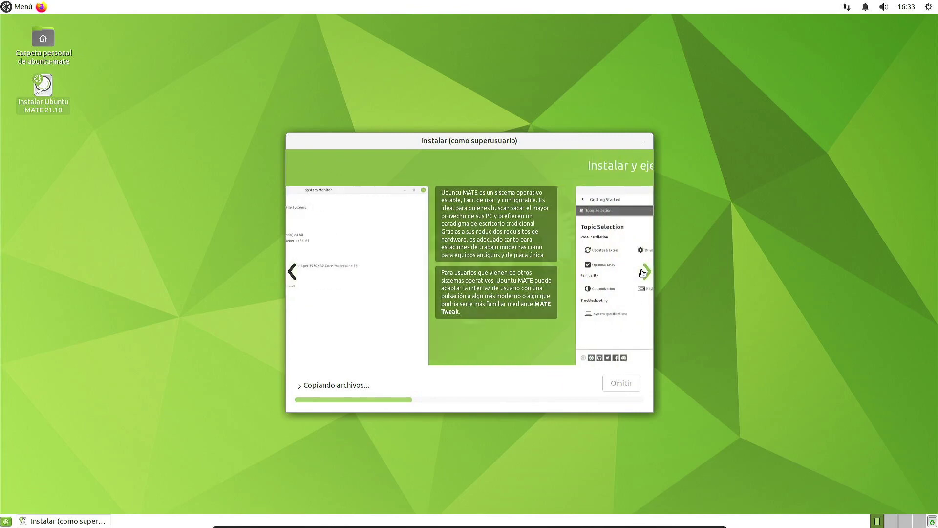
pyautogui.click(641, 271)
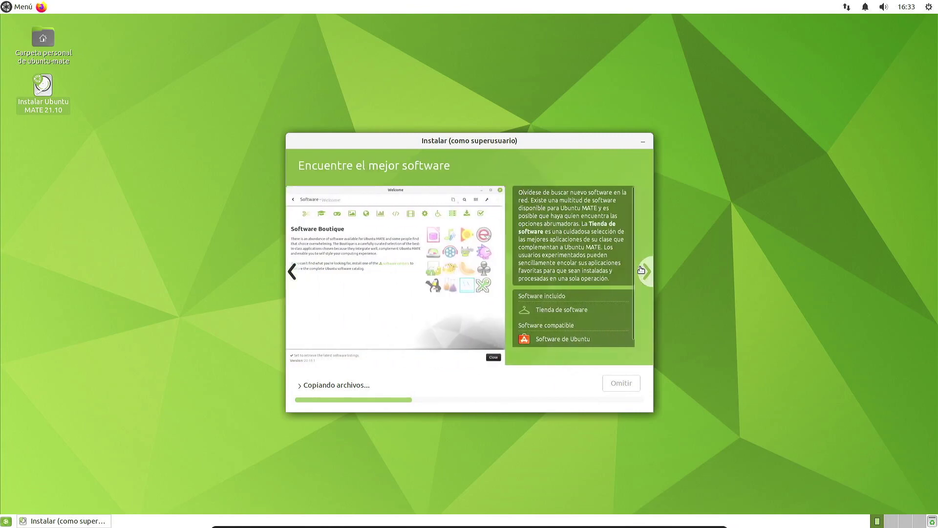
pyautogui.click(642, 268)
pyautogui.click(644, 270)
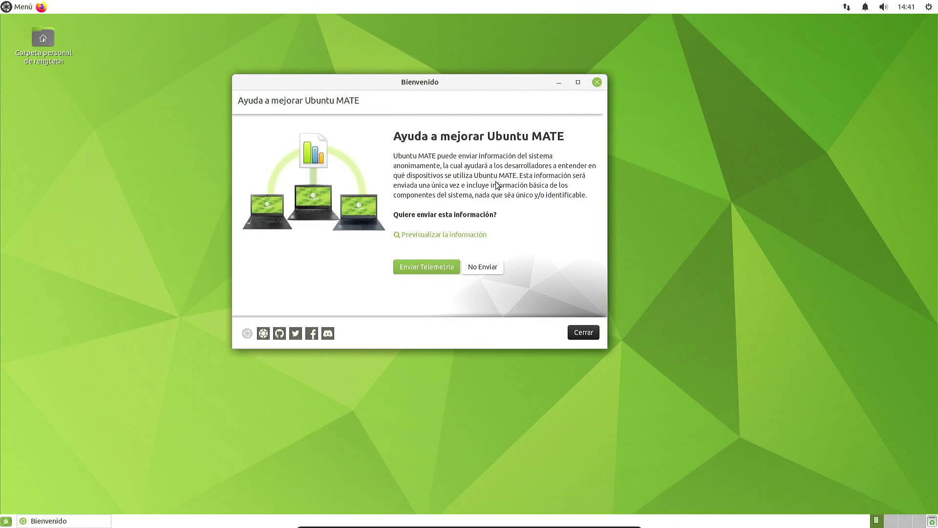
# Step: Send the telemetry, continue to the Welcome main menu, and enlarge the window
pyautogui.click(438, 267)
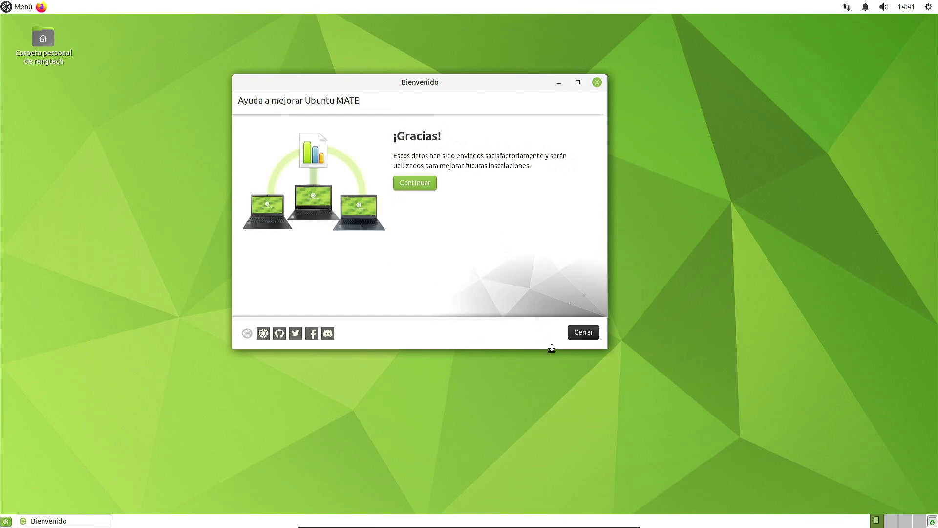
pyautogui.click(427, 184)
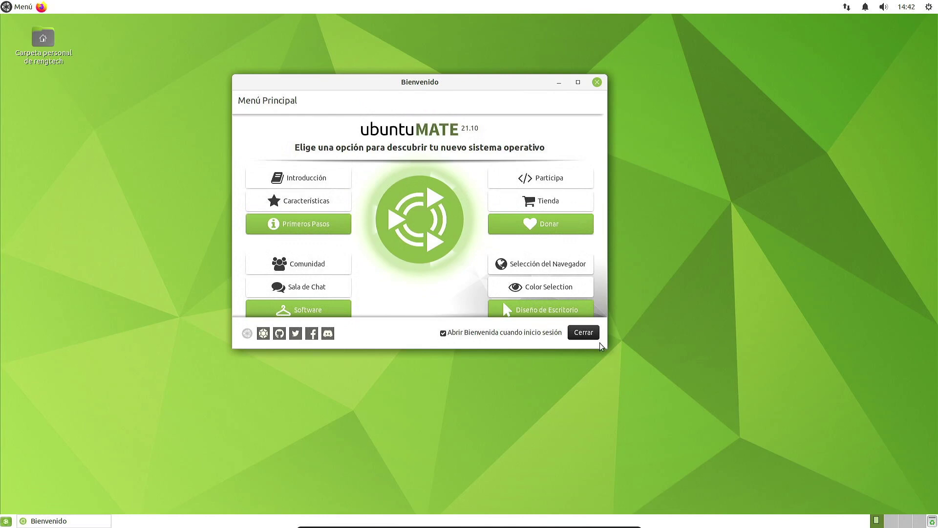
pyautogui.moveTo(608, 348); pyautogui.dragTo(667, 397)
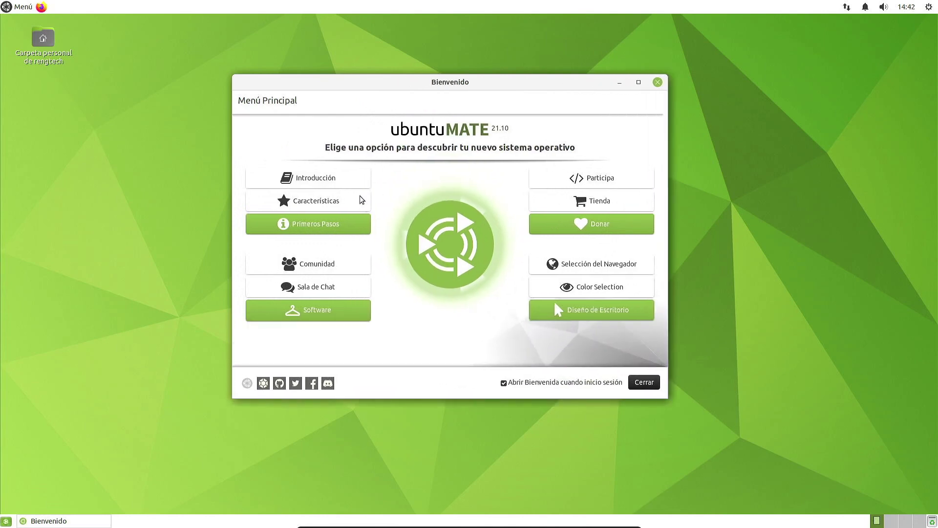
# Step: Read through the Introducción page, close the Welcome window, and open Menú
pyautogui.click(356, 179)
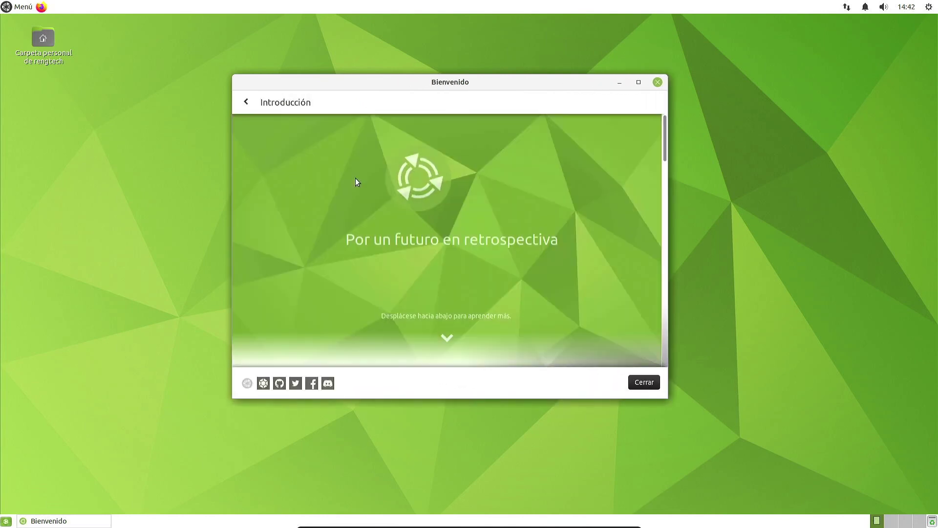
pyautogui.scroll(-1, 432, 253)
pyautogui.scroll(-5, 432, 253)
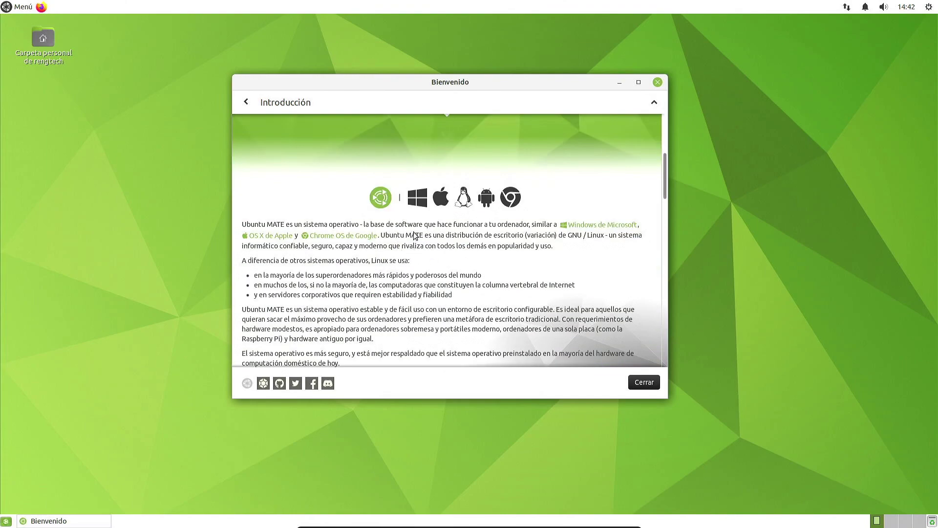
pyautogui.scroll(-9, 416, 237)
pyautogui.scroll(-7, 364, 242)
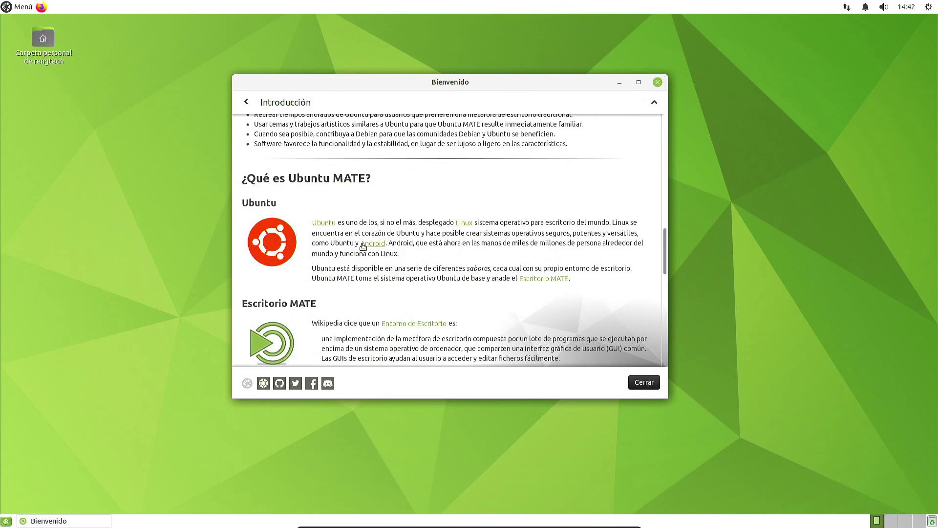
pyautogui.scroll(-1, 362, 235)
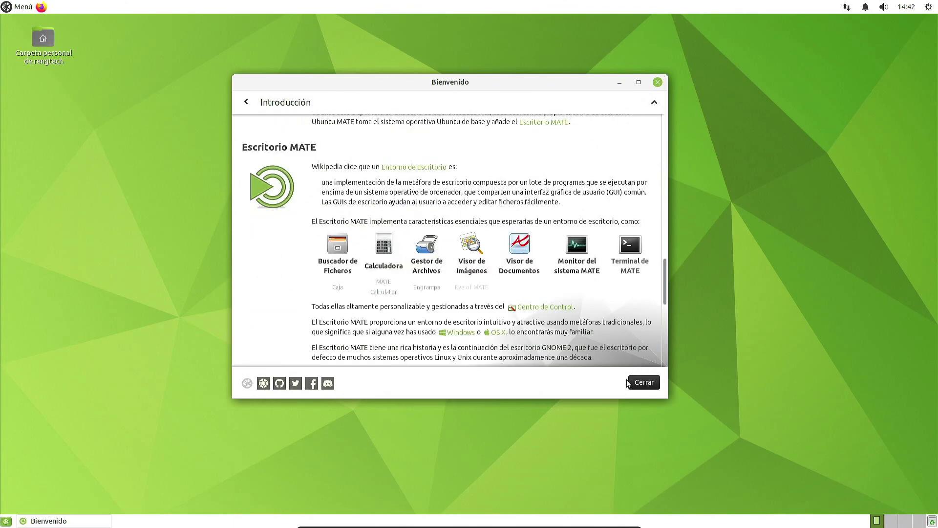
pyautogui.click(645, 382)
pyautogui.click(21, 7)
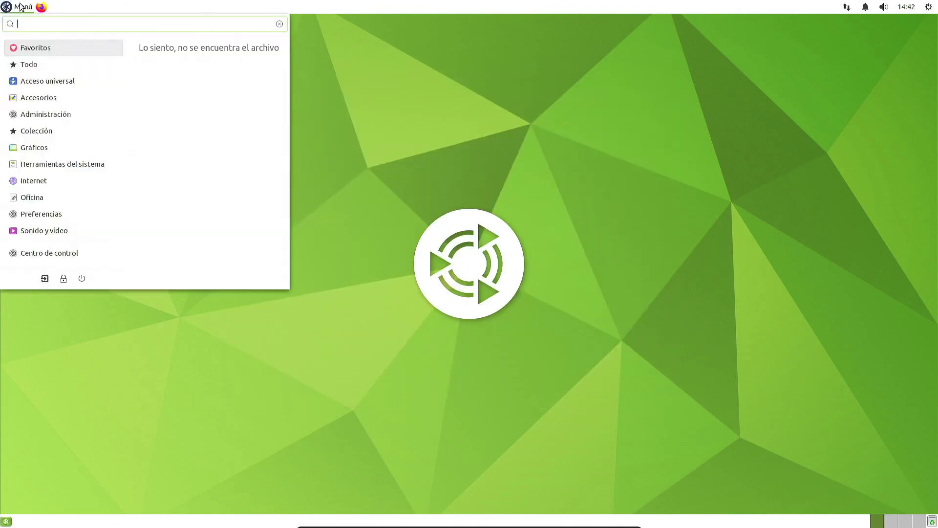
# Step: Search the menu for 'bienv' and launch the Bienvenido welcome app
pyautogui.write('pantal')
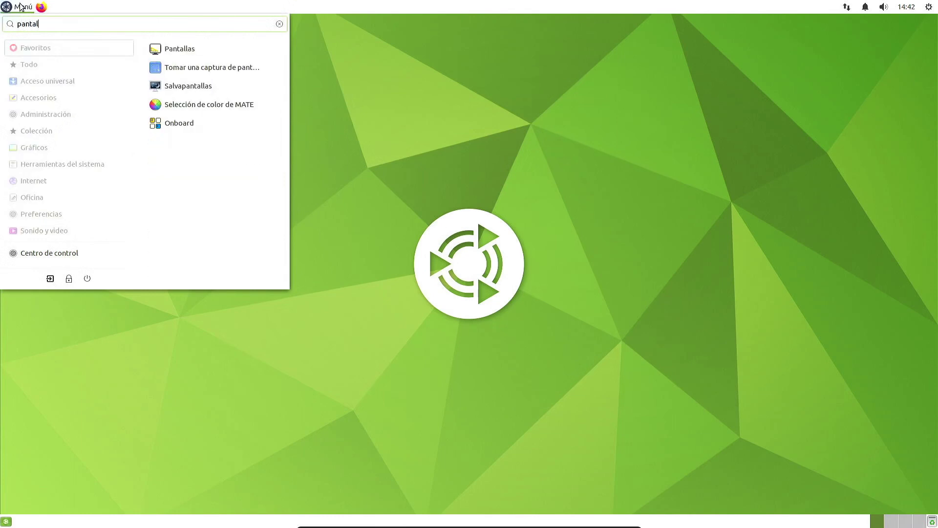
pyautogui.press('BackSpace')
pyautogui.press('BackSpace')
pyautogui.press('BackSpace')
pyautogui.press('BackSpace')
pyautogui.press('BackSpace')
pyautogui.press('BackSpace')
pyautogui.write('bienv')
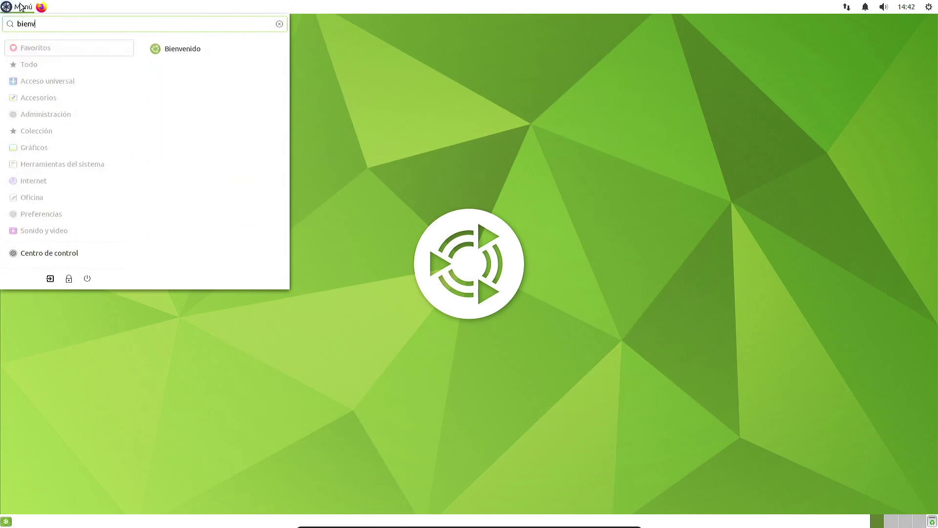
pyautogui.press('Return')
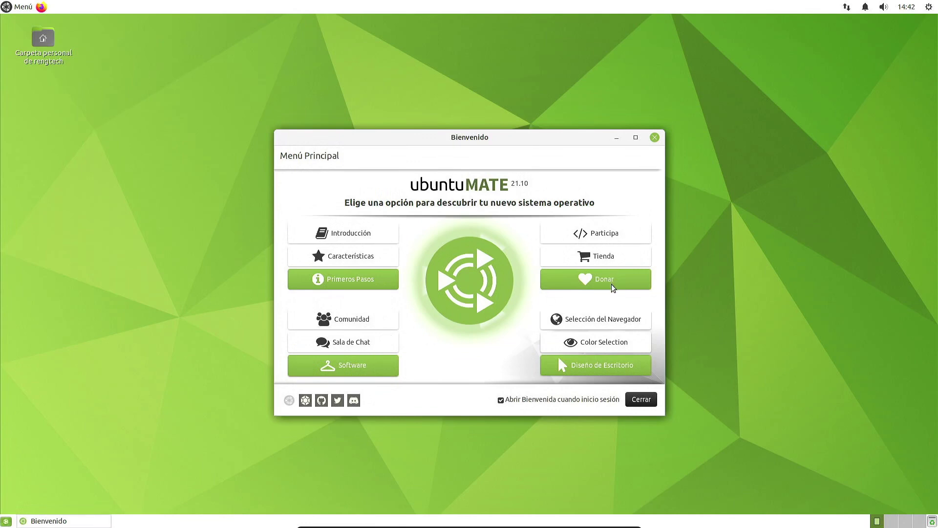
pyautogui.click(615, 324)
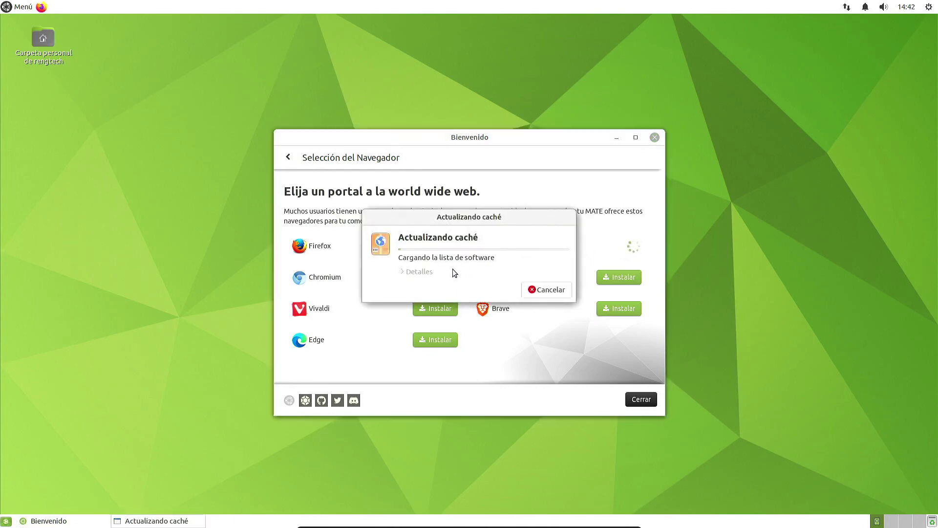
pyautogui.moveTo(461, 220); pyautogui.dragTo(775, 202)
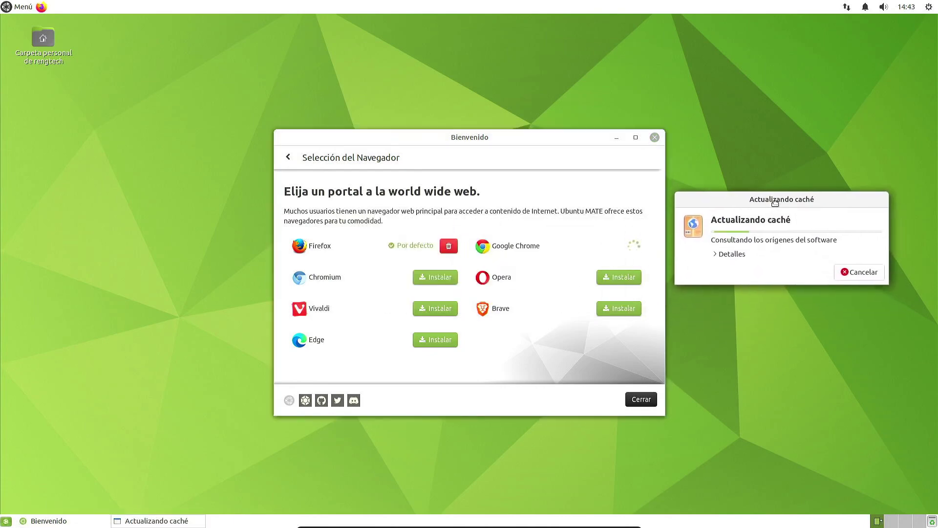
pyautogui.click(719, 258)
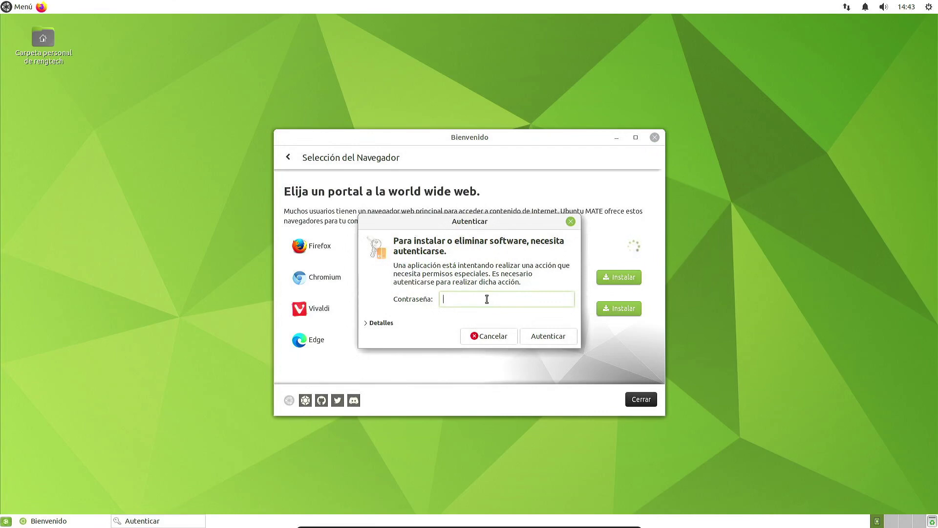
pyautogui.write('•••••••••••••')
pyautogui.click(499, 335)
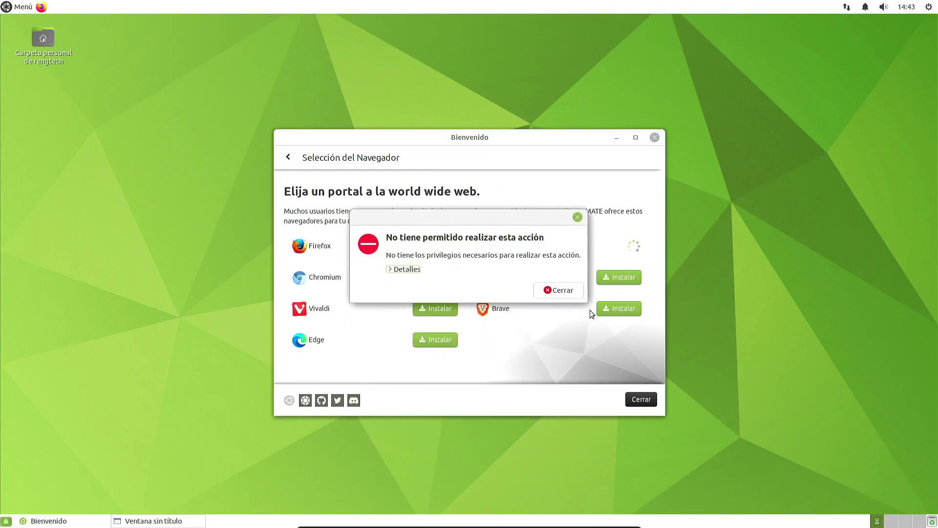
pyautogui.click(562, 290)
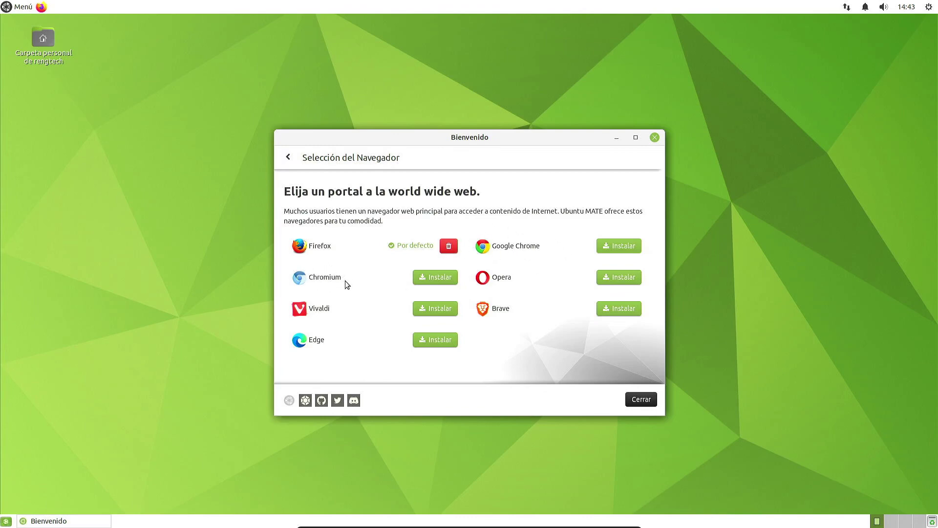
pyautogui.click(289, 159)
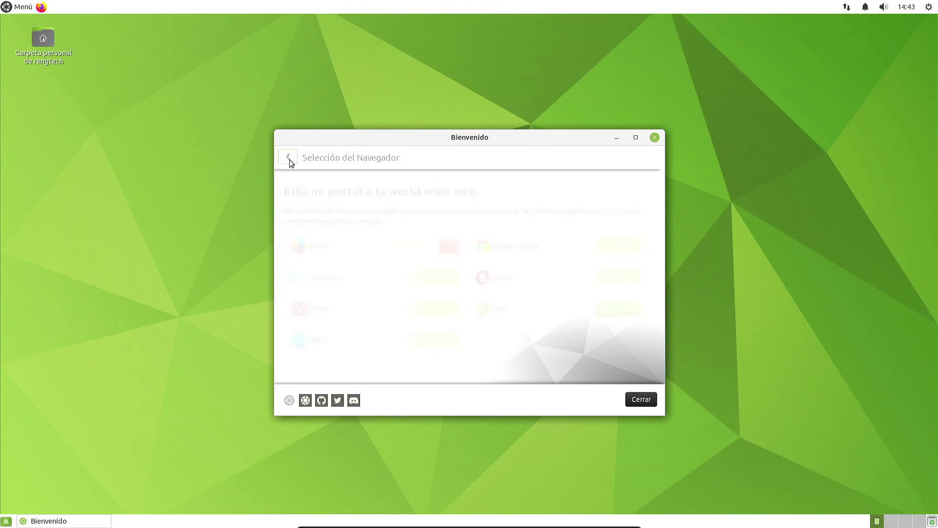
# Step: Open Color Selection, enlarge and reposition the window, and scroll down the colours
pyautogui.click(590, 342)
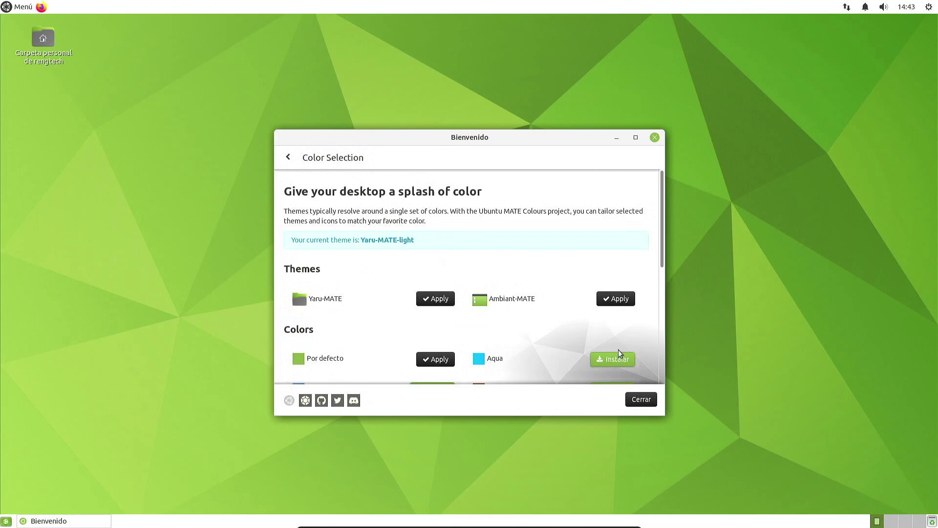
pyautogui.moveTo(664, 415); pyautogui.dragTo(792, 456)
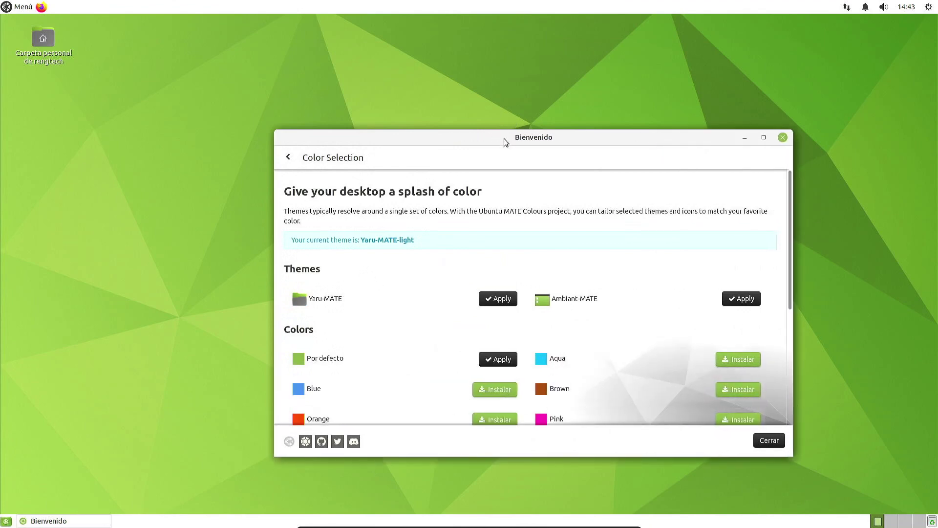
pyautogui.moveTo(506, 137); pyautogui.dragTo(404, 54)
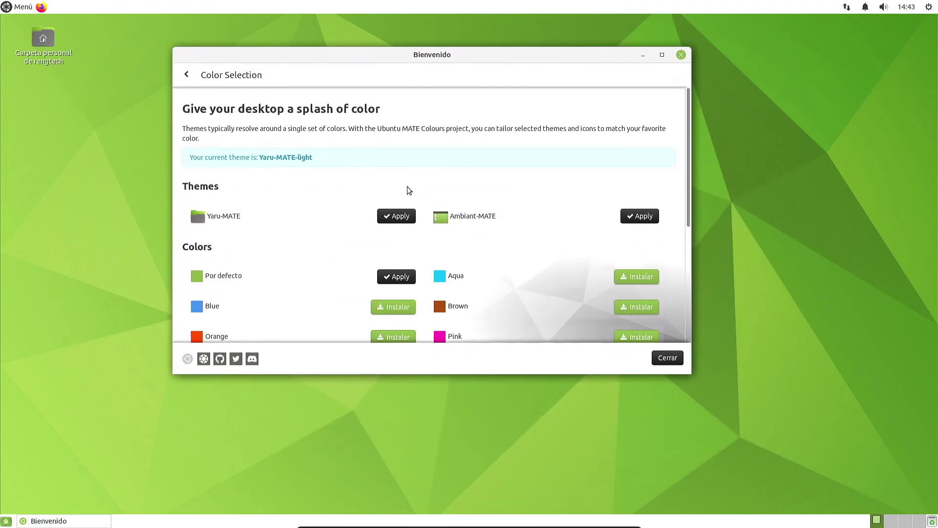
pyautogui.scroll(-1, 410, 190)
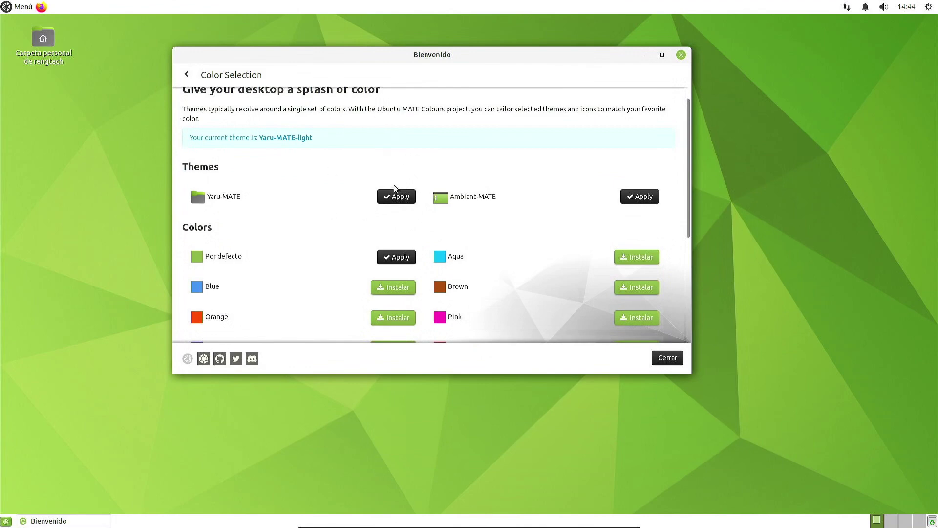
pyautogui.scroll(-1, 395, 188)
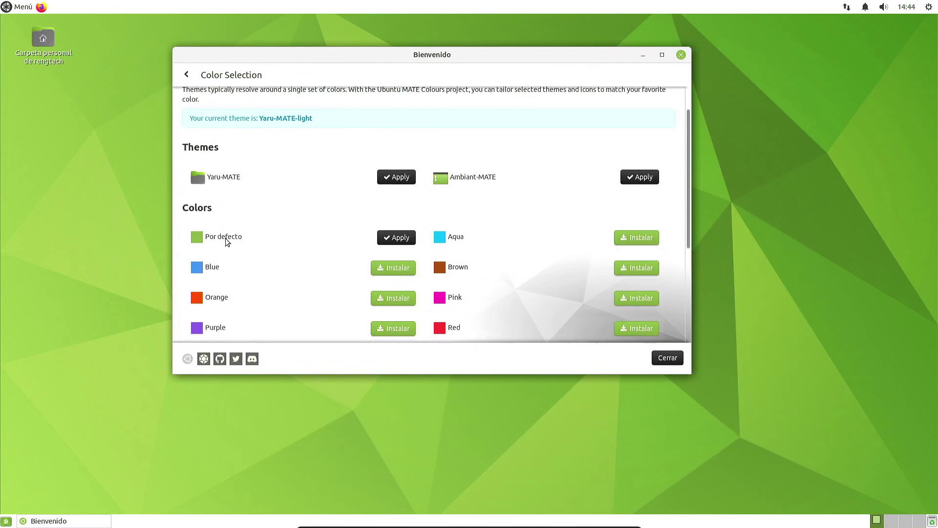
pyautogui.scroll(-2, 227, 242)
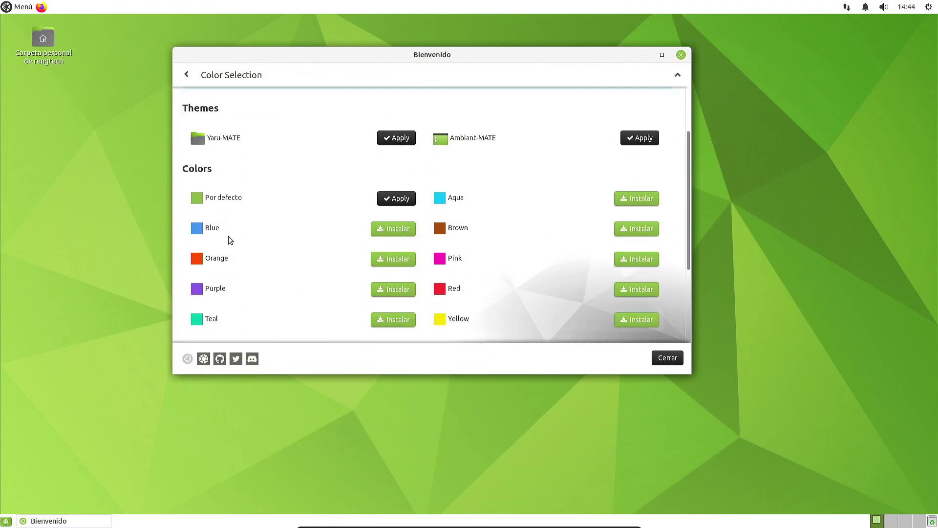
pyautogui.scroll(-3, 241, 230)
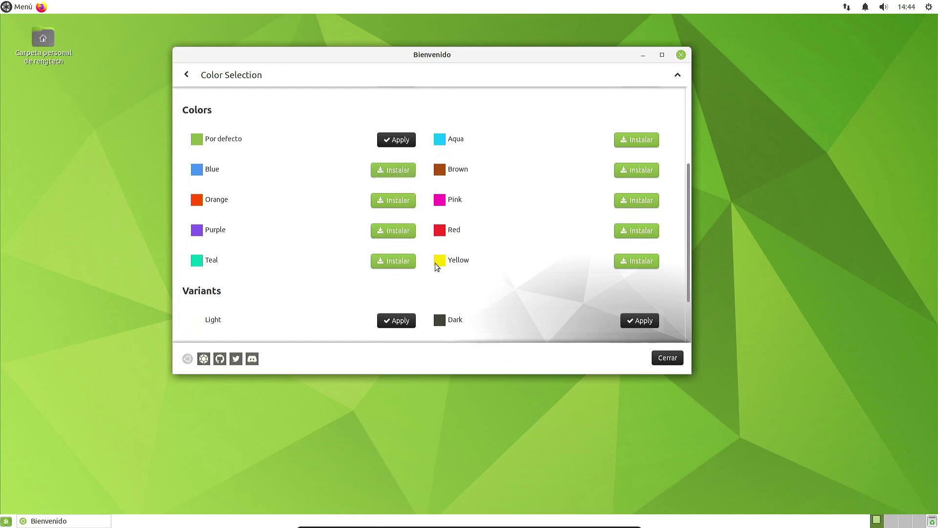
# Step: Install the Blue colour variant, view the cache download details, and return to the main menu
pyautogui.click(393, 260)
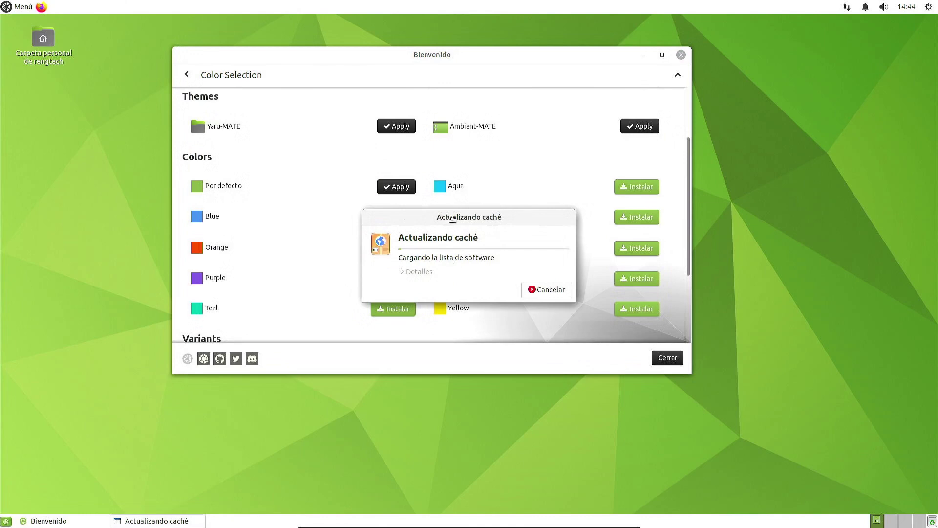
pyautogui.moveTo(449, 221); pyautogui.dragTo(764, 125)
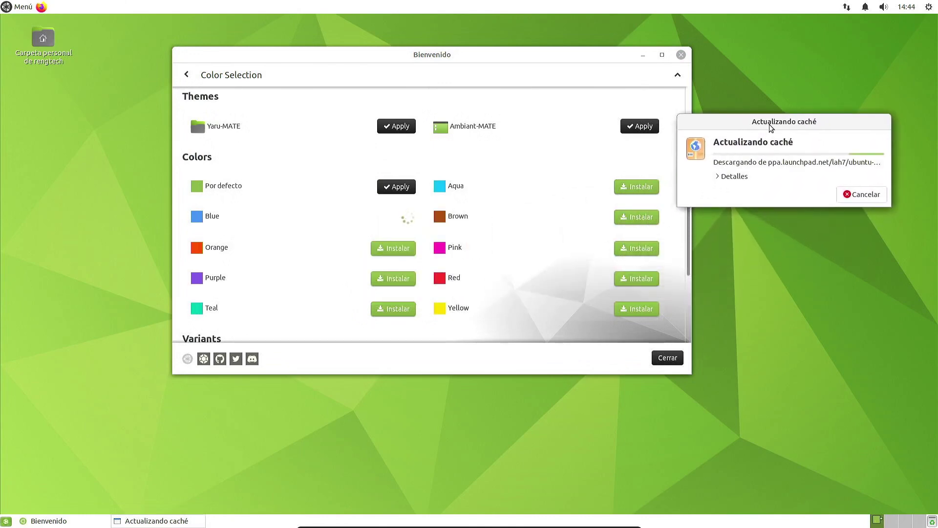
pyautogui.click(724, 179)
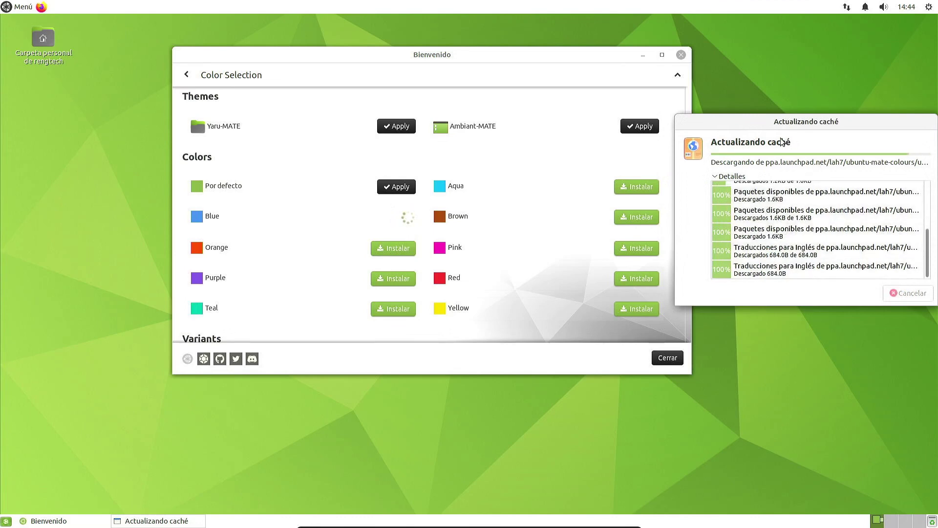
pyautogui.click(186, 74)
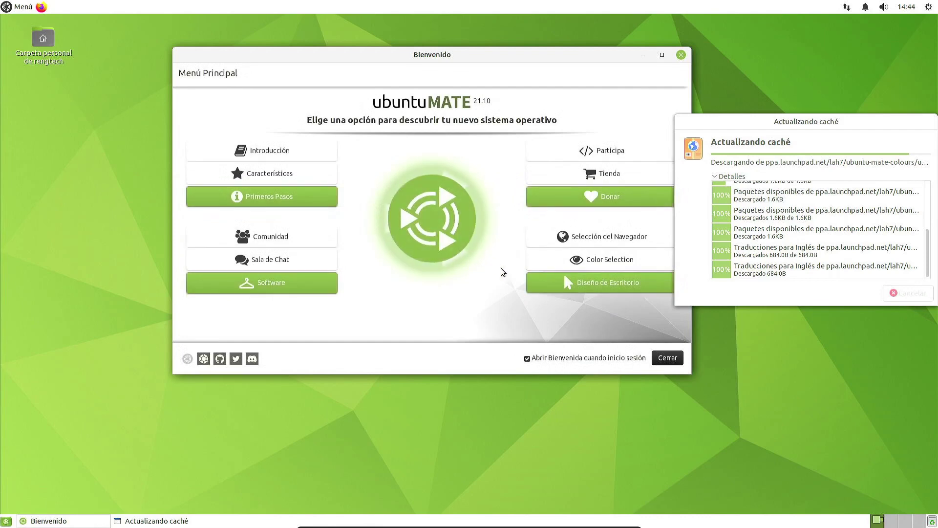
# Step: Open the Diseño de Escritorio page and confirm authentication for the Blue package install
pyautogui.click(561, 279)
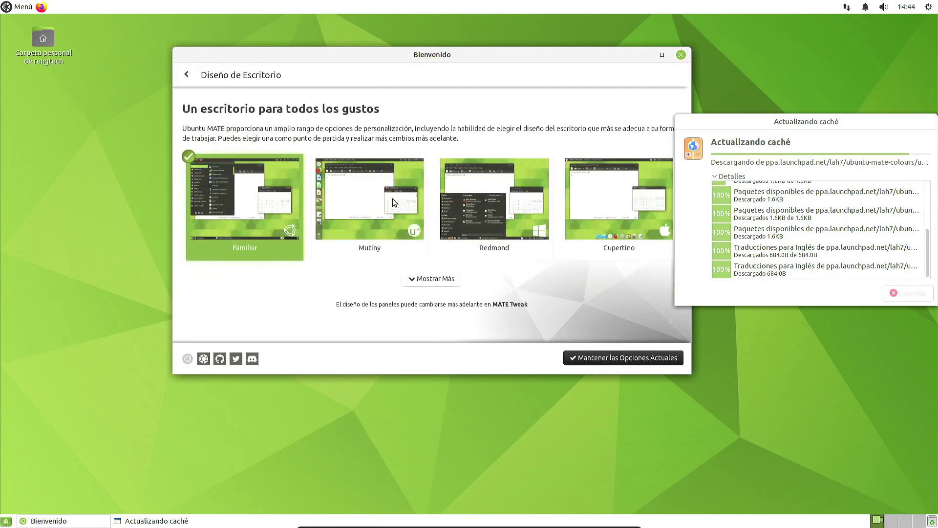
pyautogui.moveTo(402, 57); pyautogui.dragTo(352, 53)
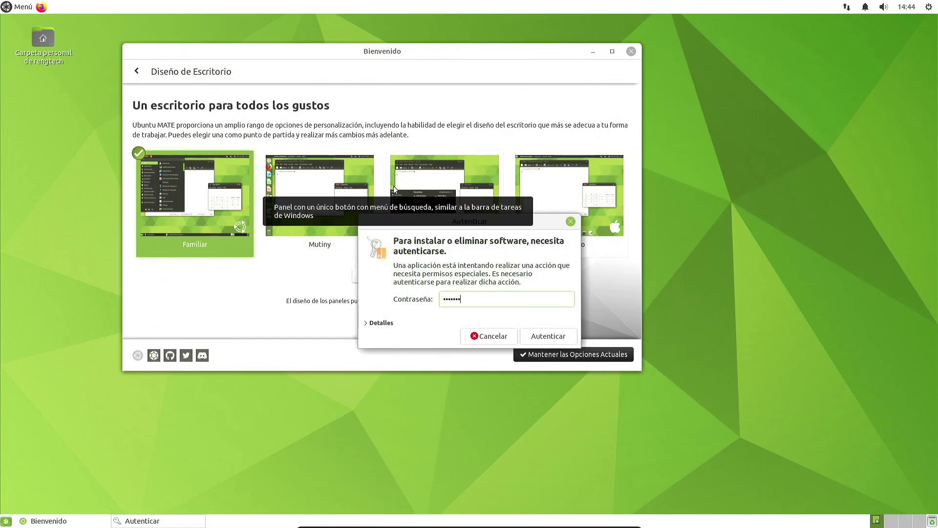
pyautogui.press('Return')
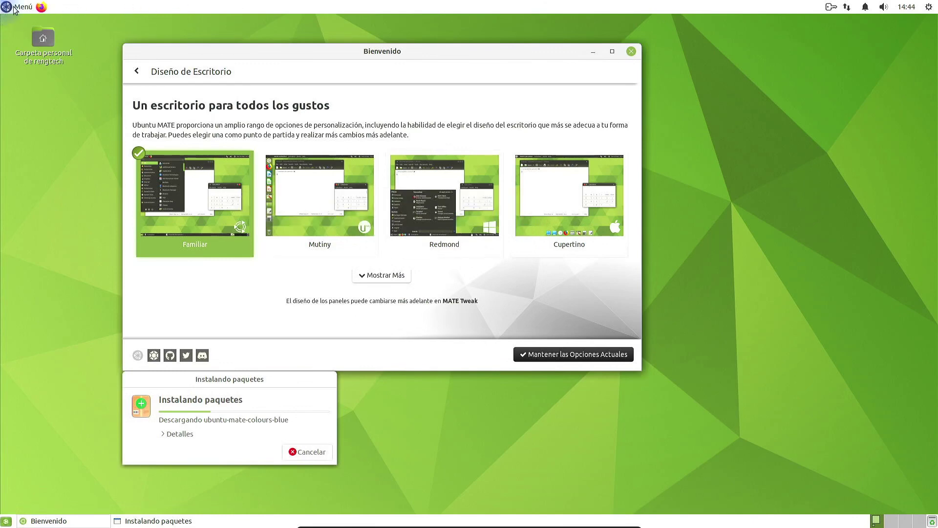
# Step: Drag Calculadora de MATE from Accesorios onto the top panel as a launcher
pyautogui.click(24, 9)
pyautogui.click(25, 9)
pyautogui.click(24, 8)
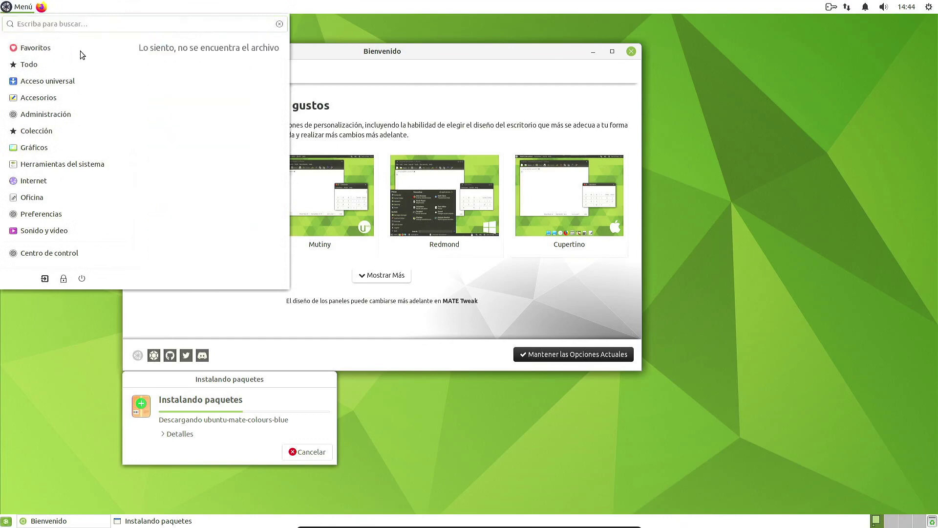
pyautogui.click(59, 3)
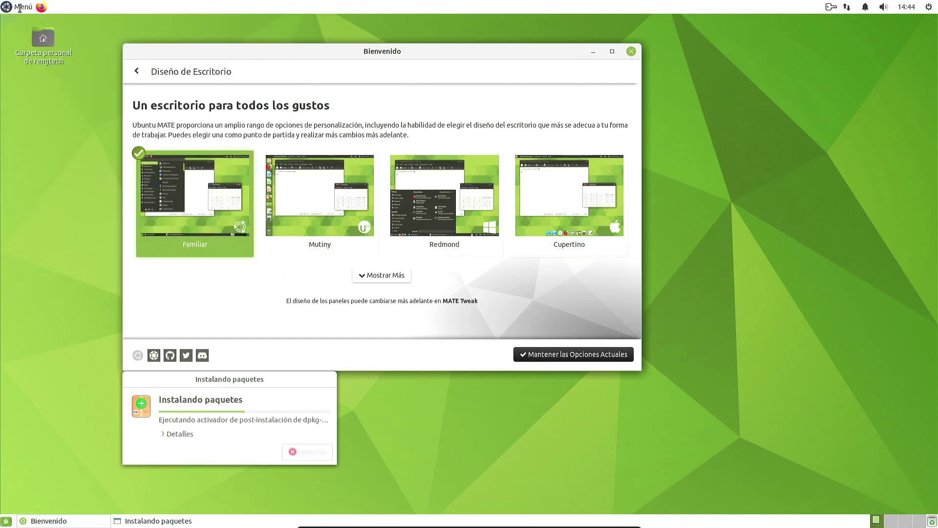
pyautogui.click(23, 7)
pyautogui.moveTo(51, 96)
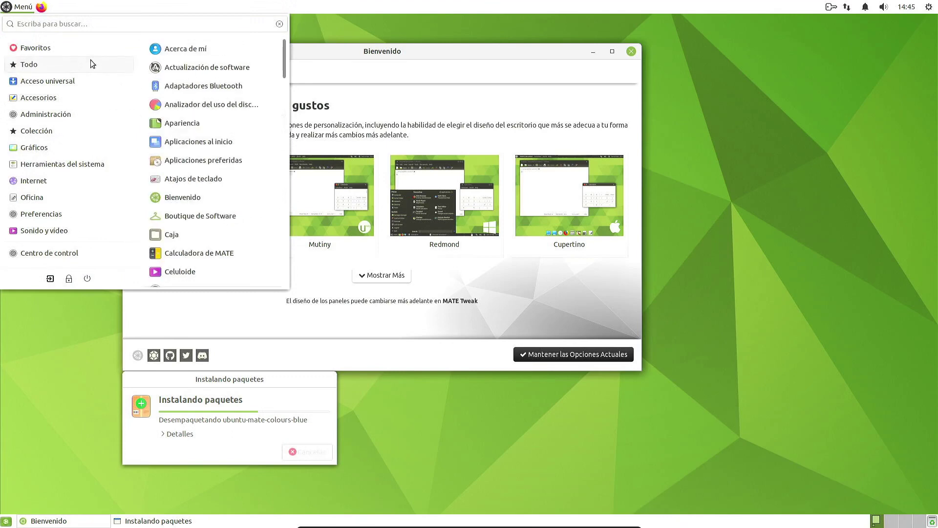
pyautogui.moveTo(91, 84)
pyautogui.moveTo(95, 64)
pyautogui.scroll(-1, 210, 229)
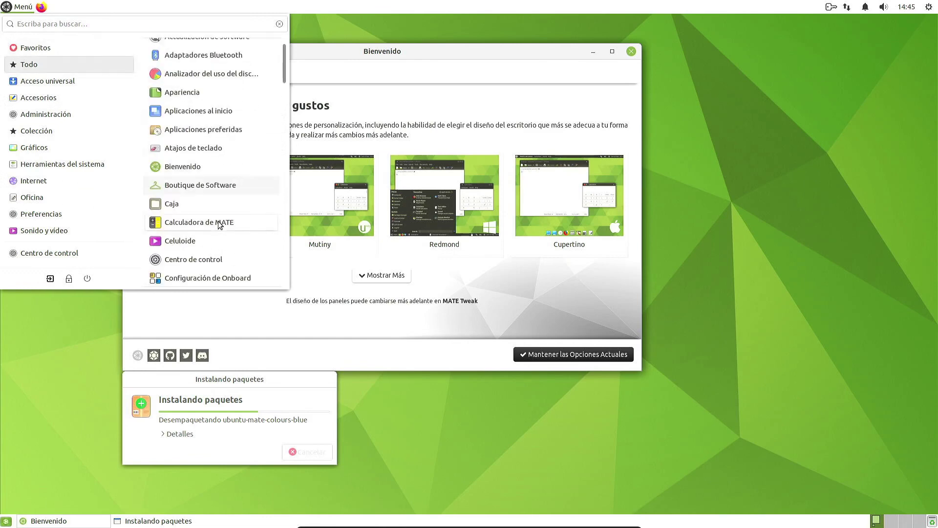
pyautogui.moveTo(215, 223); pyautogui.dragTo(65, 13)
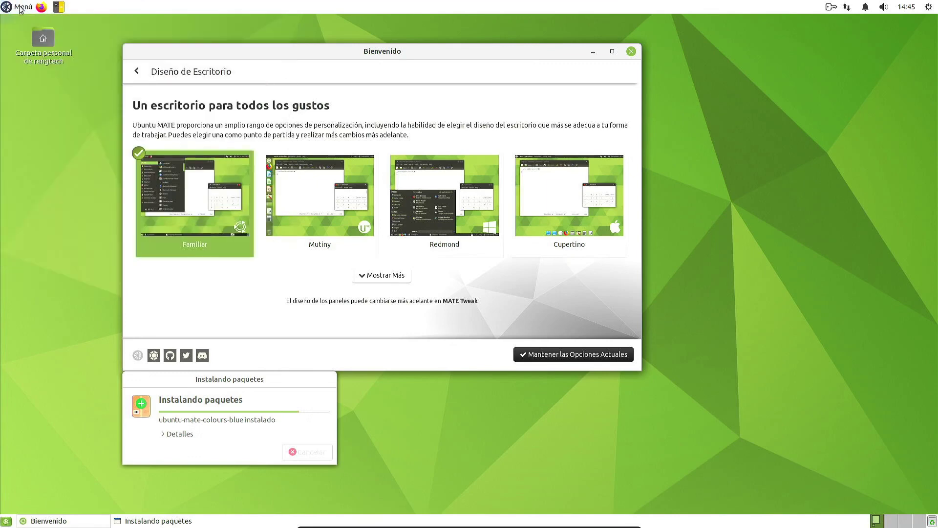
pyautogui.click(22, 6)
pyautogui.click(78, 10)
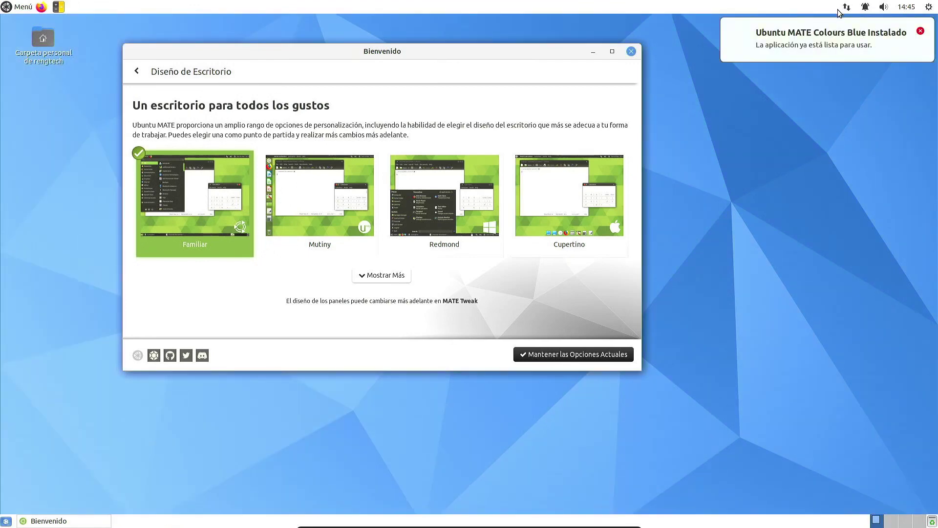
# Step: Dismiss the Colours Blue notification and check the network, notification and volume applets
pyautogui.click(921, 31)
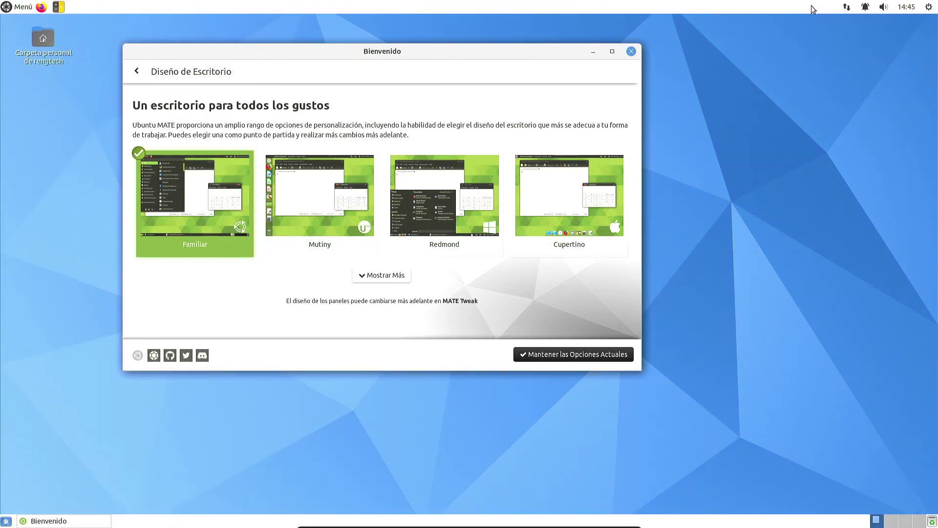
pyautogui.click(855, 8)
pyautogui.click(849, 9)
pyautogui.click(866, 8)
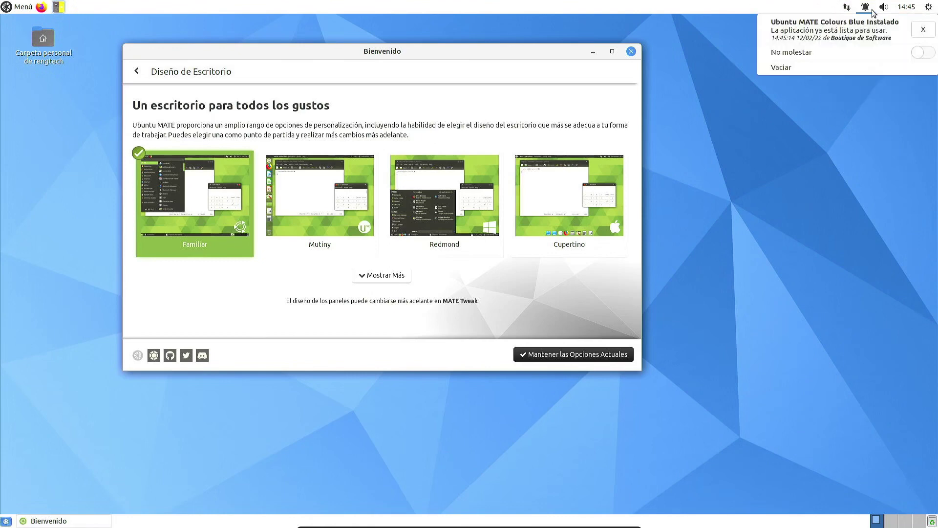
pyautogui.click(880, 10)
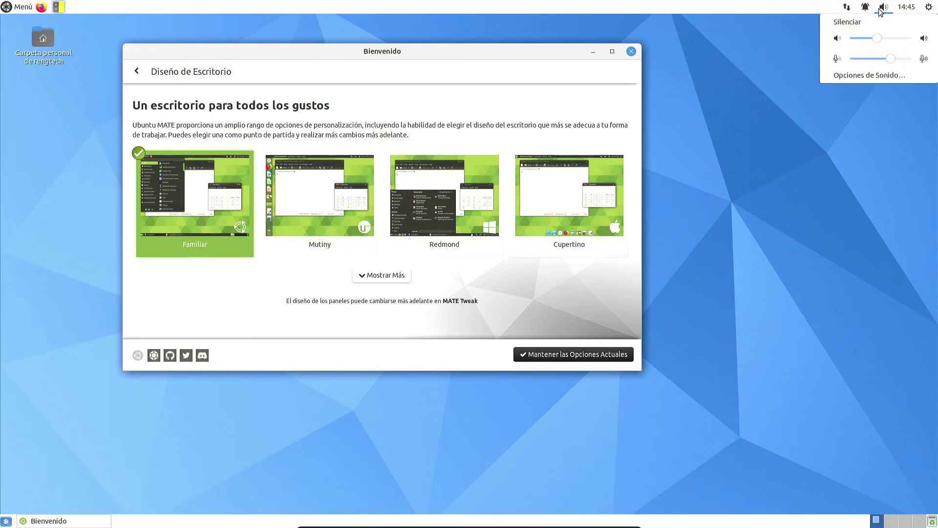
# Step: Browse the Sound Preferences input, output and effects tabs, then view the calendar and system menu
pyautogui.click(875, 75)
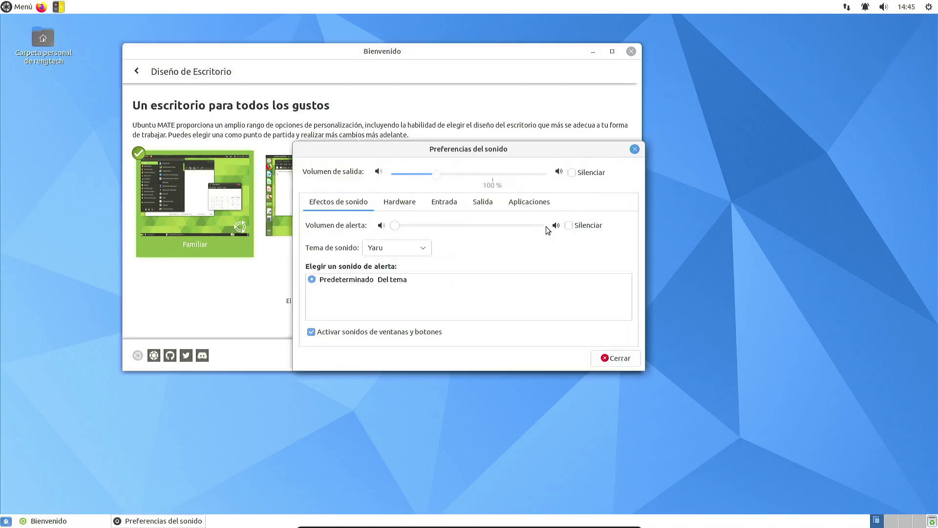
pyautogui.click(456, 205)
pyautogui.click(495, 210)
pyautogui.click(332, 206)
pyautogui.click(635, 150)
pyautogui.click(907, 7)
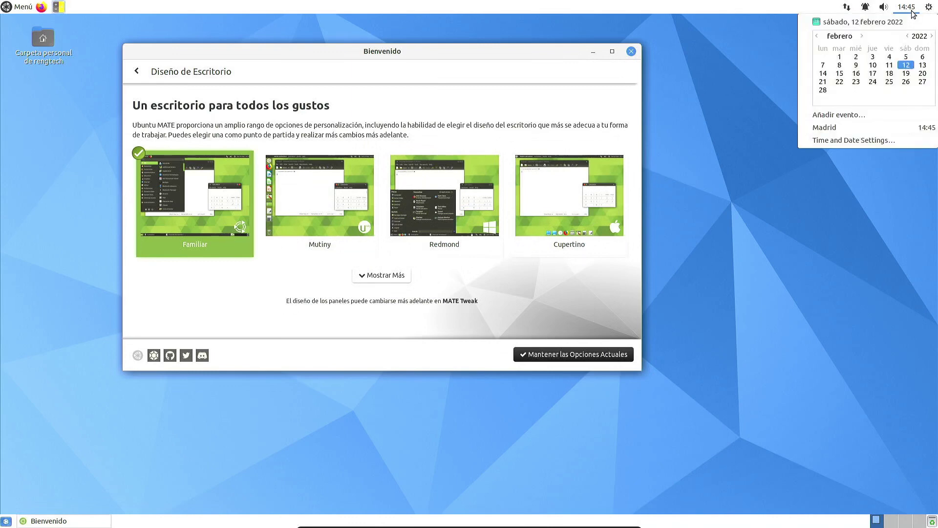
pyautogui.click(930, 7)
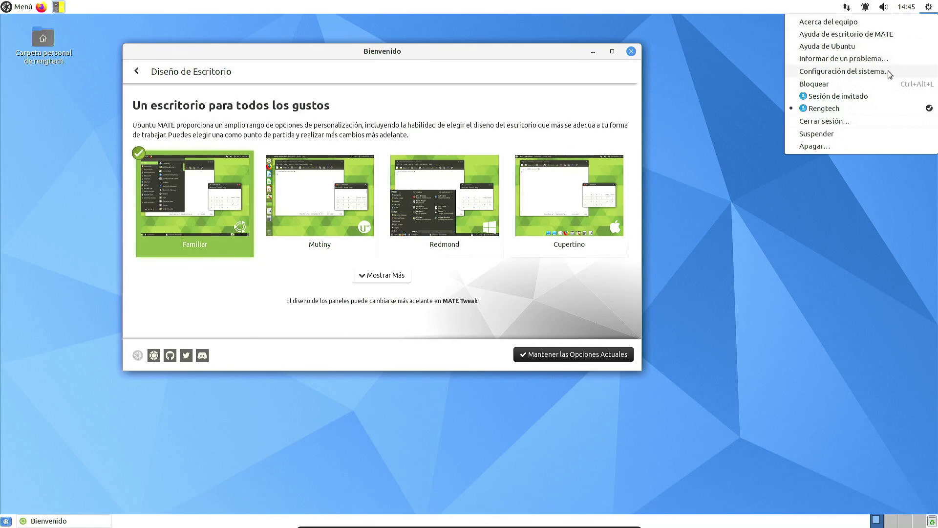
# Step: Open Acerca del equipo and select the kernel version and 5,9 GiB memory values
pyautogui.click(890, 22)
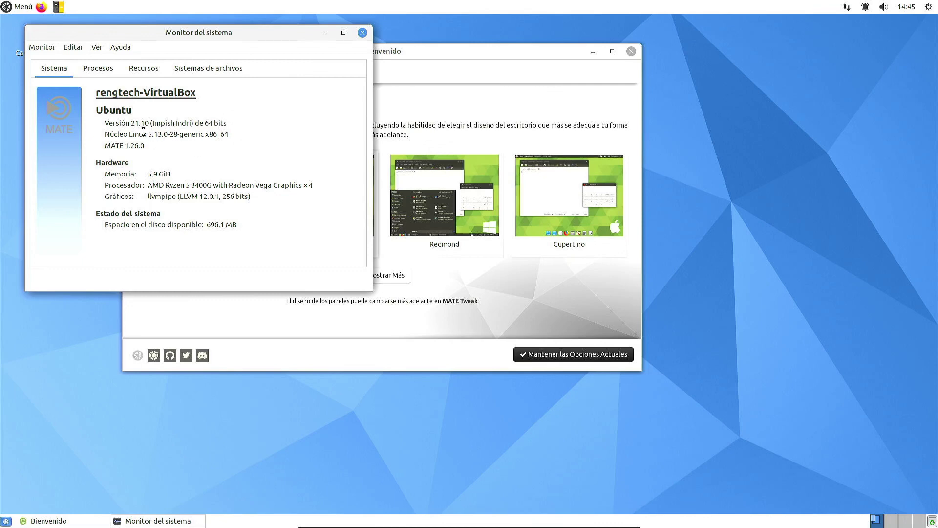
pyautogui.moveTo(155, 136); pyautogui.dragTo(174, 138)
pyautogui.moveTo(175, 170); pyautogui.dragTo(143, 174)
# Step: Browse the Procesos, Recursos and Sistemas de archivos tabs in the enlarged monitor, then close it
pyautogui.click(118, 70)
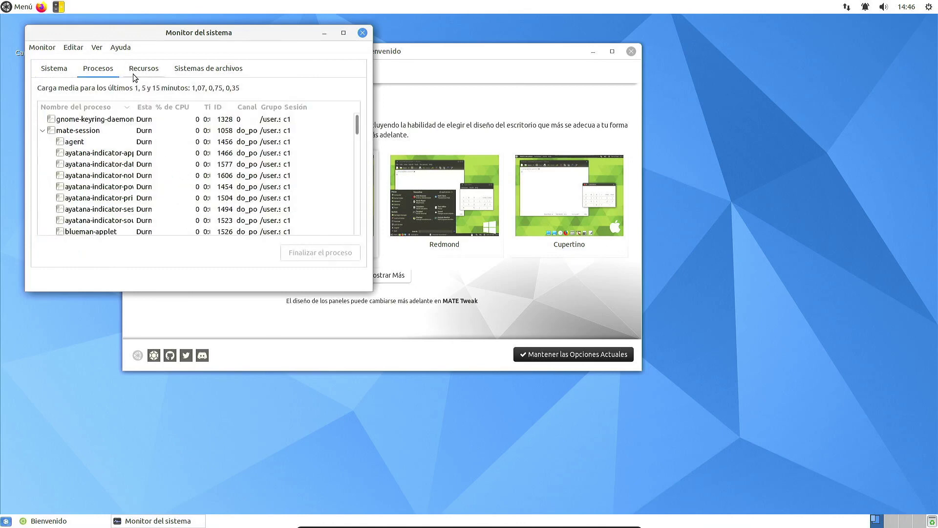
pyautogui.click(136, 71)
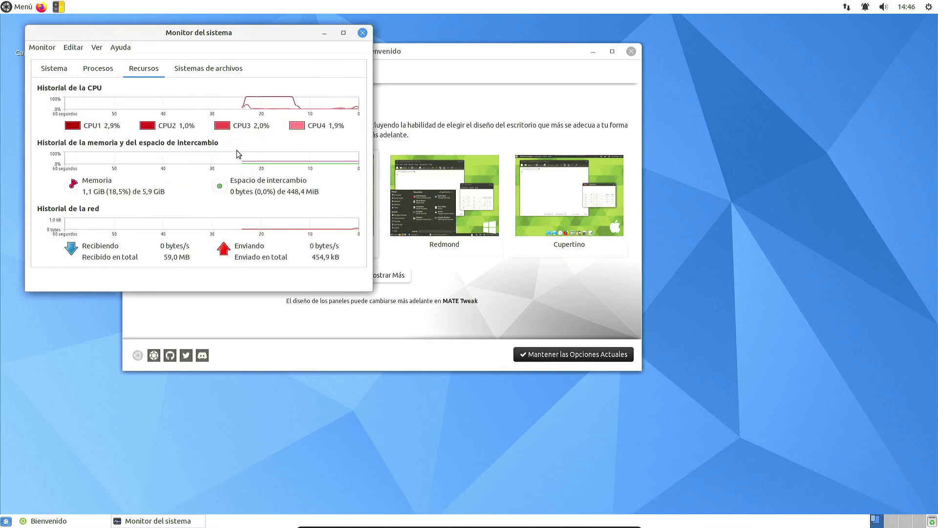
pyautogui.moveTo(371, 290); pyautogui.dragTo(555, 412)
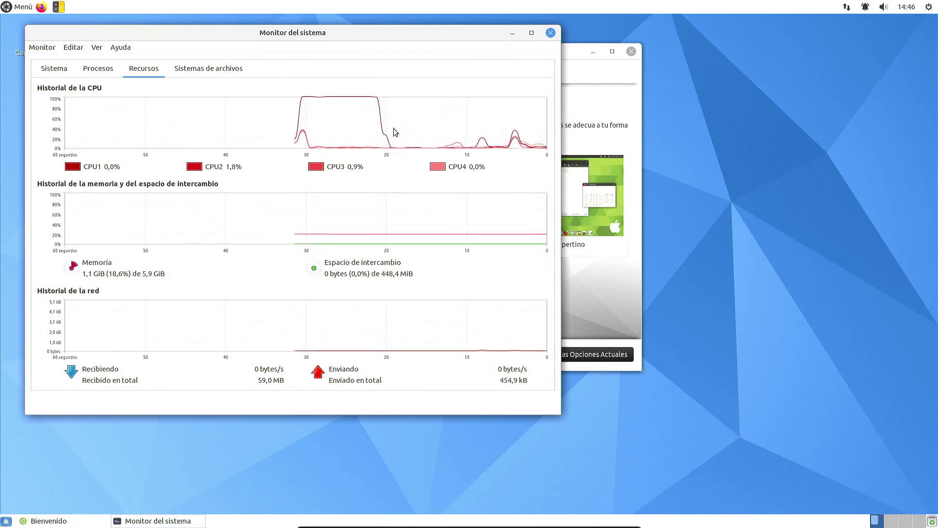
pyautogui.hotkey('alt', 'Tab')
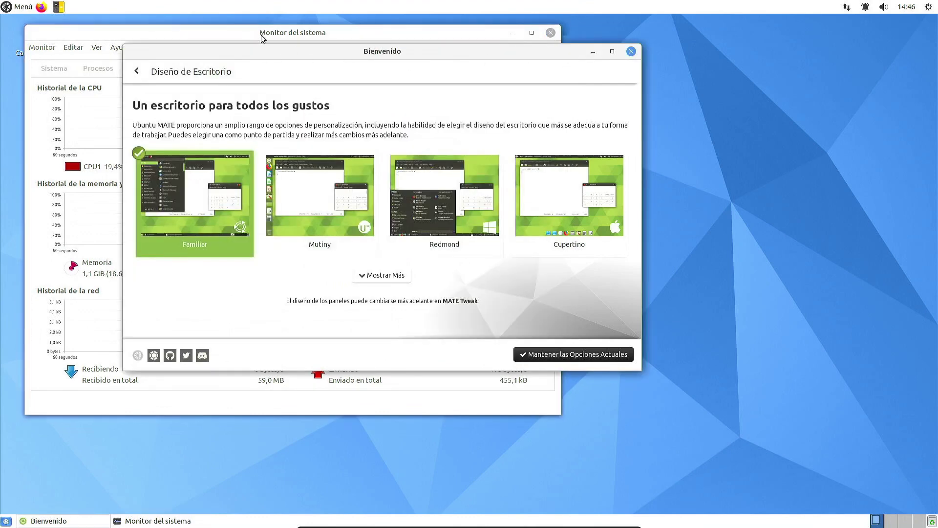
pyautogui.click(261, 37)
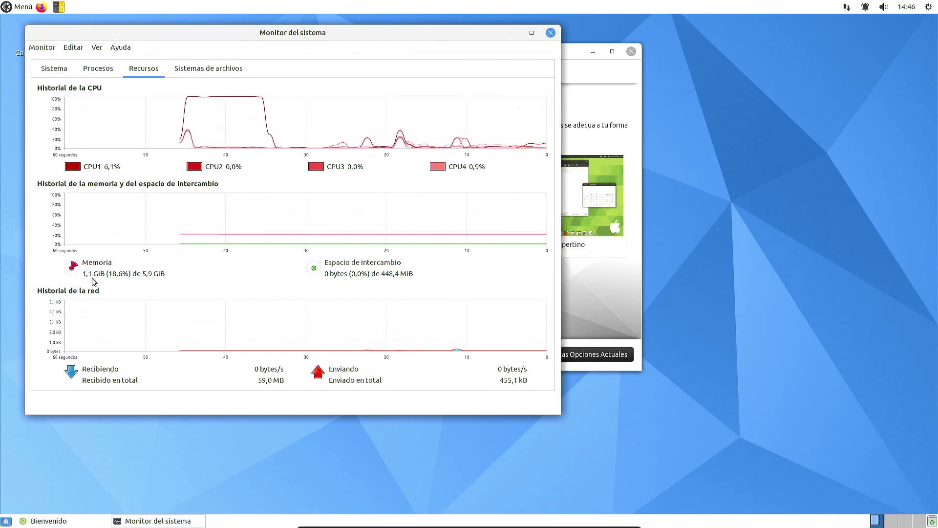
pyautogui.click(215, 68)
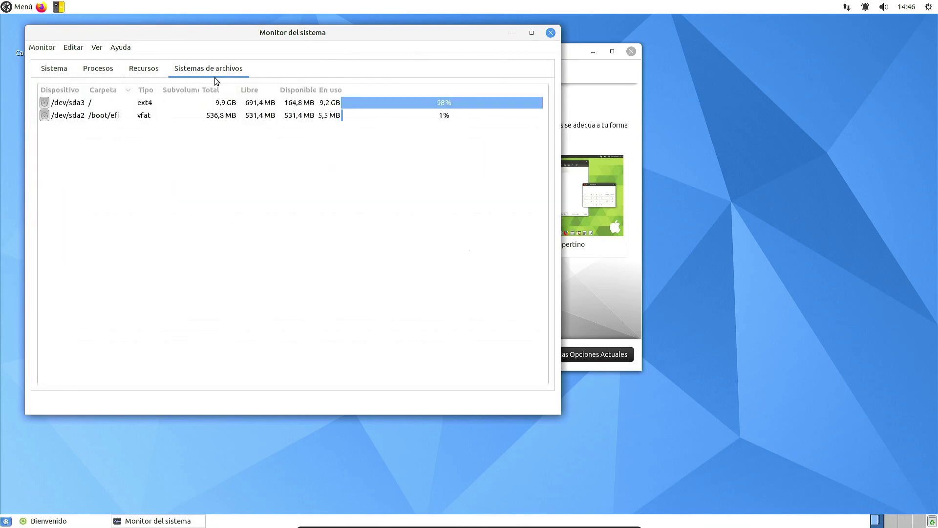
pyautogui.click(157, 69)
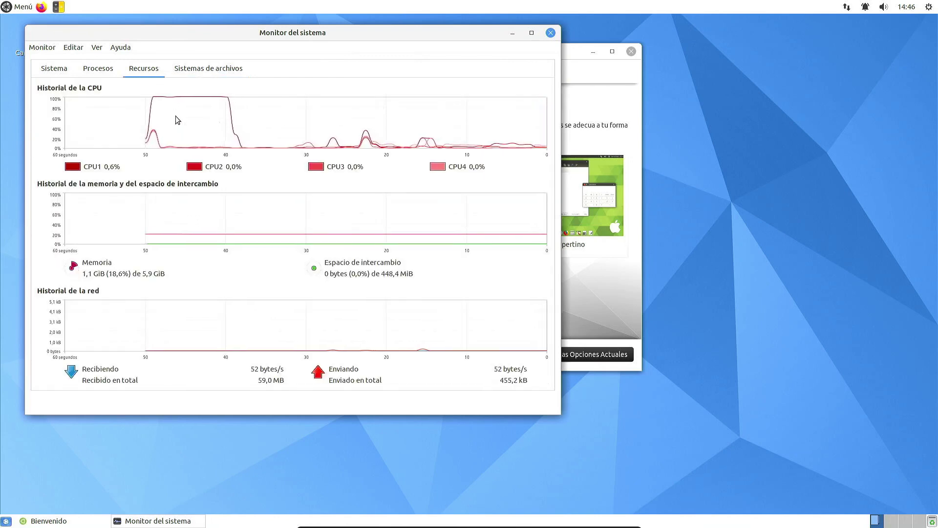
pyautogui.click(551, 32)
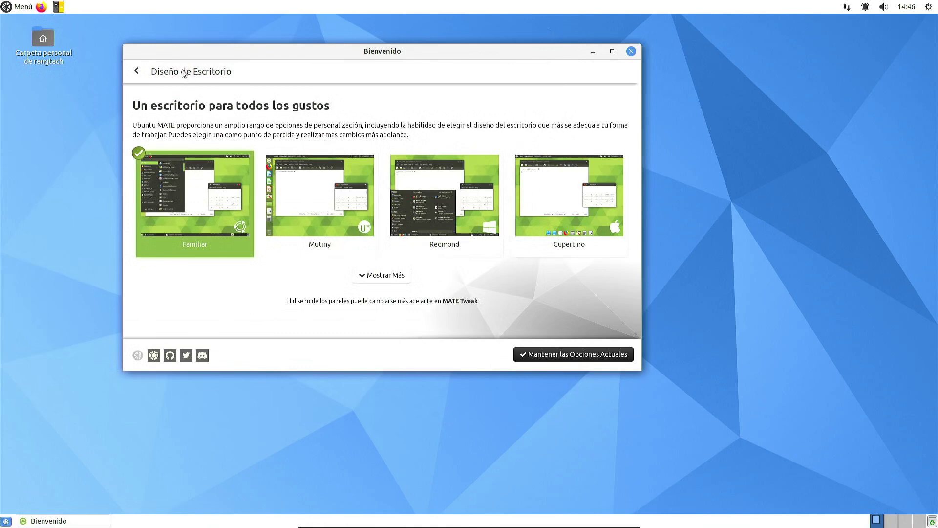
# Step: Show the Software Boutique, then launch a second Bienvenido via 'Bienv' search on Diseño de Escritorio
pyautogui.click(137, 72)
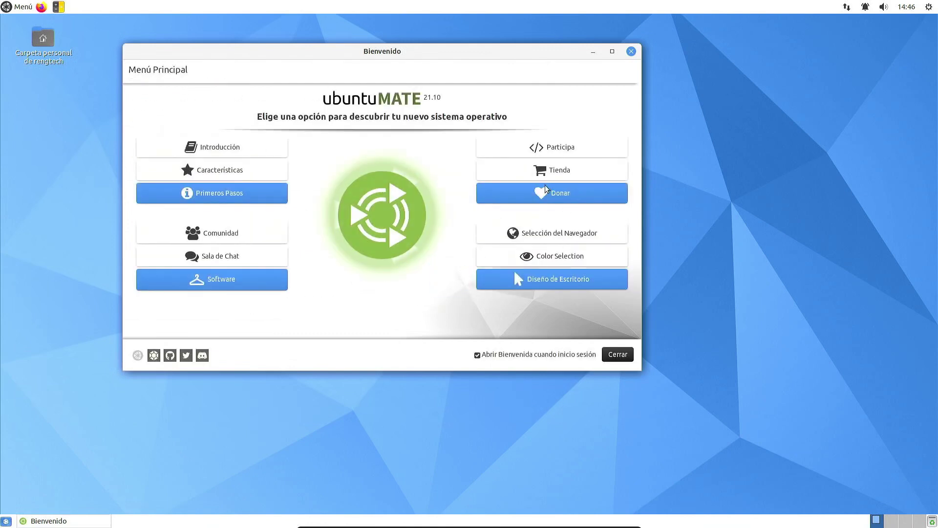
pyautogui.click(250, 282)
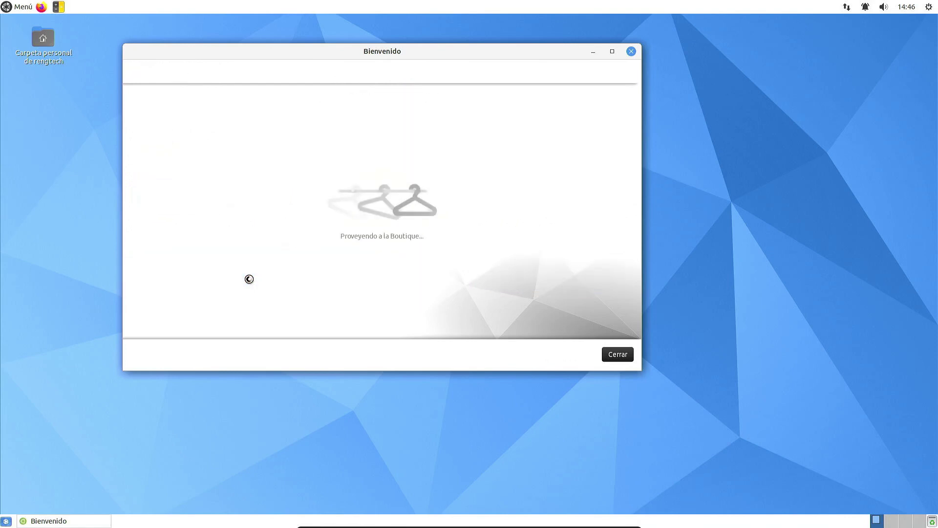
pyautogui.click(25, 7)
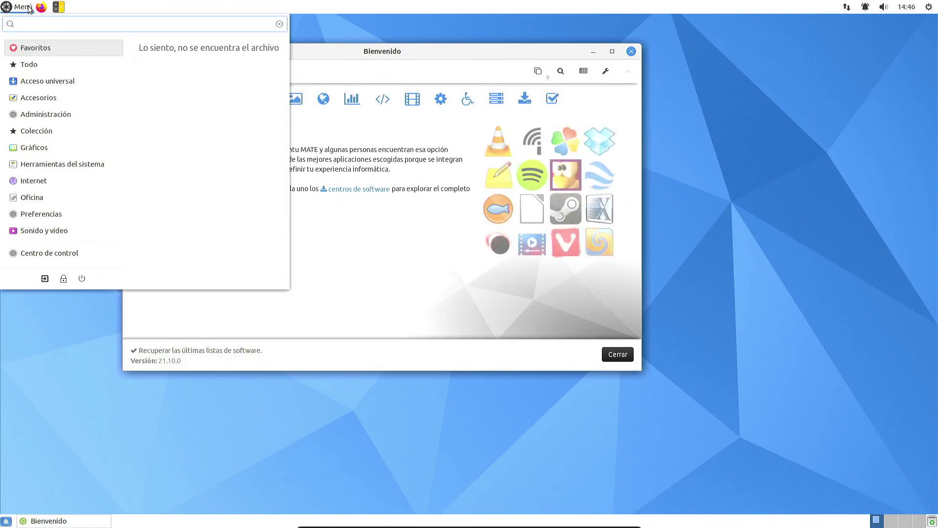
pyautogui.write('Bienv')
pyautogui.press('Down')
pyautogui.press('Return')
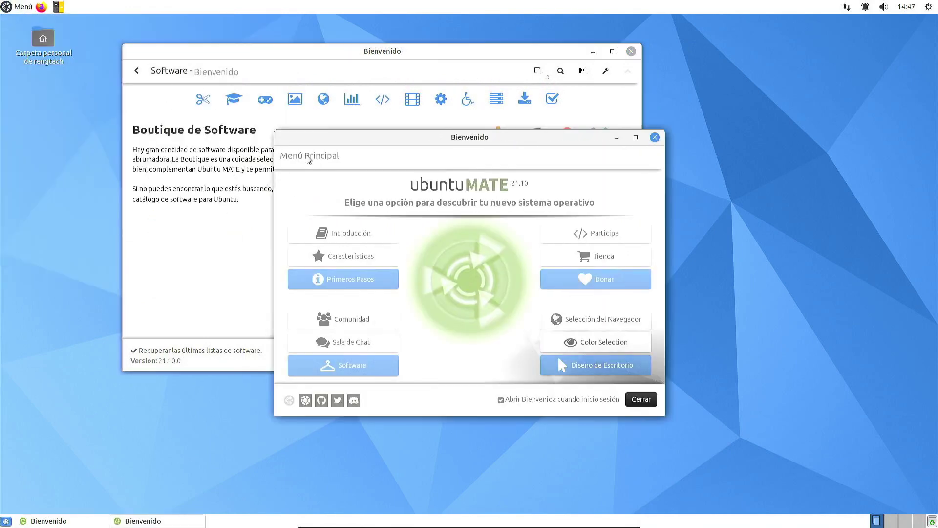
pyautogui.click(602, 368)
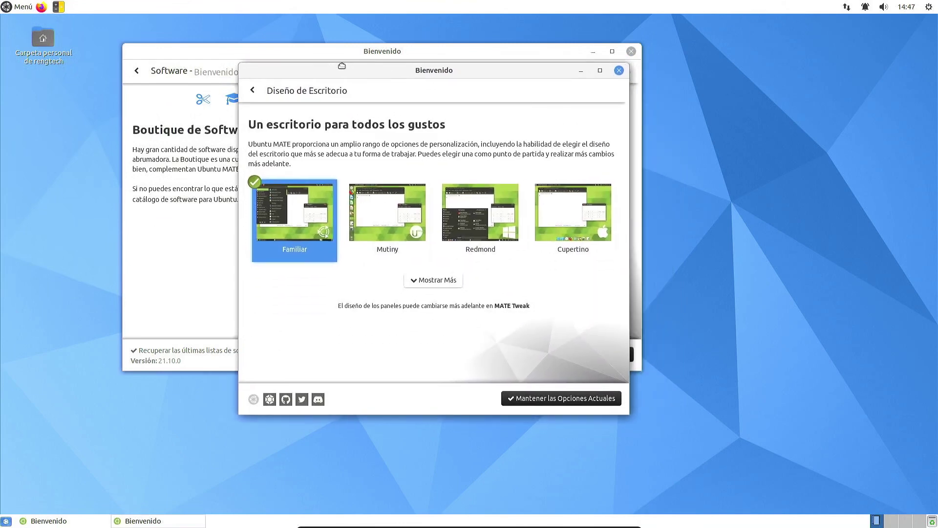
# Step: Reveal all eight desktop layout options with Mostrar Más
pyautogui.click(26, 10)
pyautogui.click(19, 4)
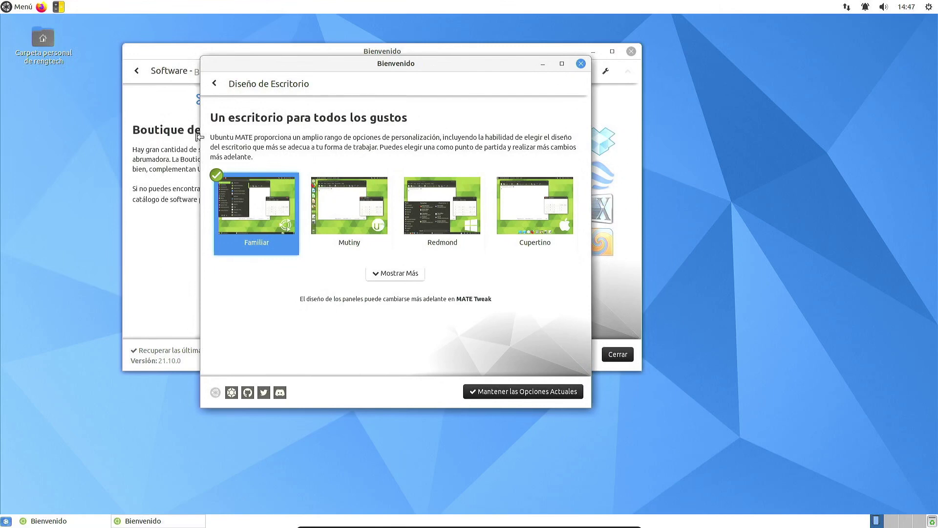
pyautogui.click(413, 273)
pyautogui.scroll(-1, 467, 270)
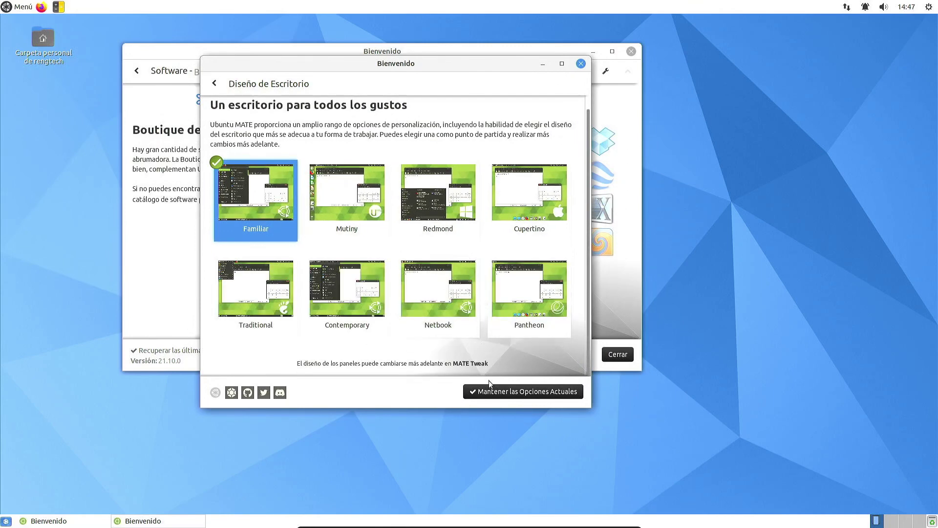
# Step: Look over MATE Tweak's Ventanas settings, close it, then apply the Mutiny layout
pyautogui.click(12, 5)
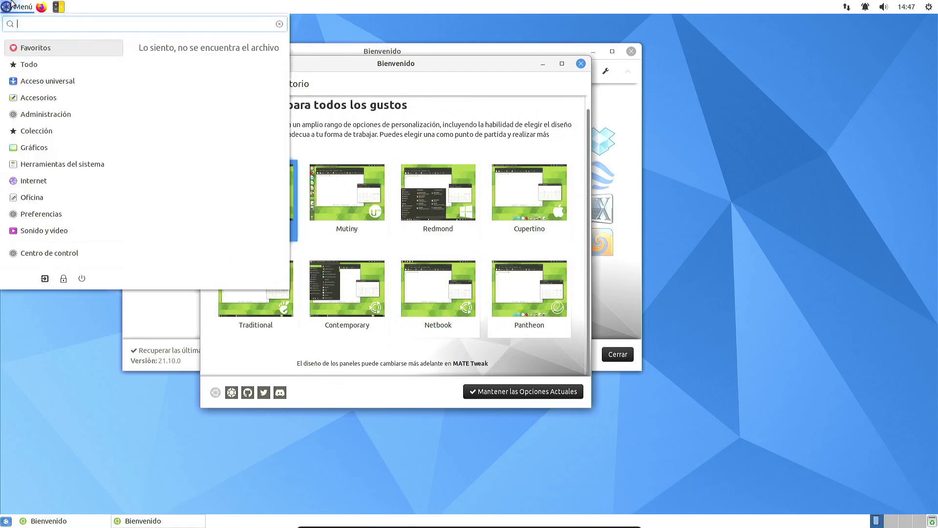
pyautogui.write('twe')
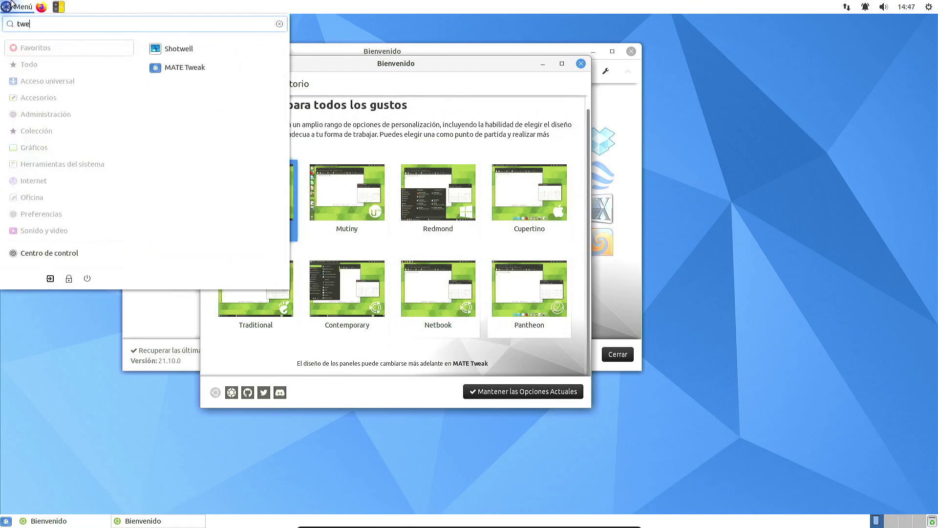
pyautogui.click(245, 72)
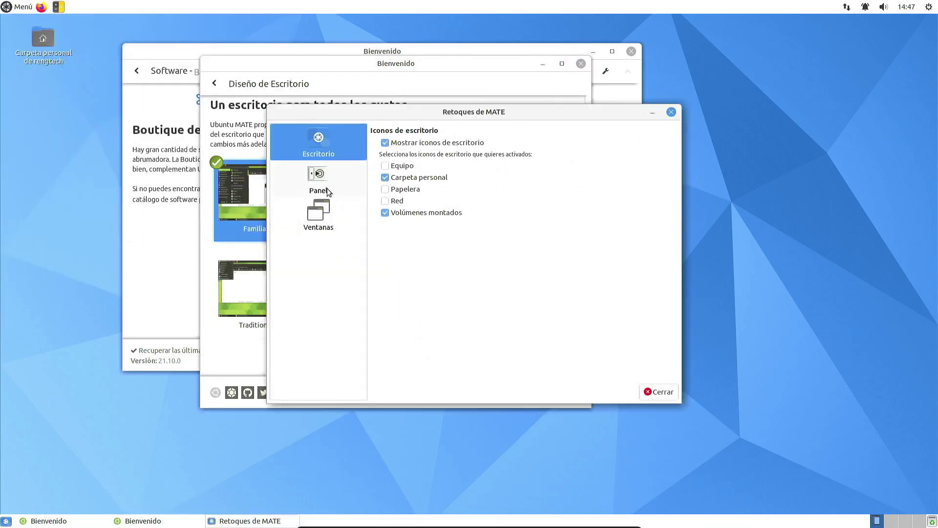
pyautogui.click(323, 211)
pyautogui.click(328, 153)
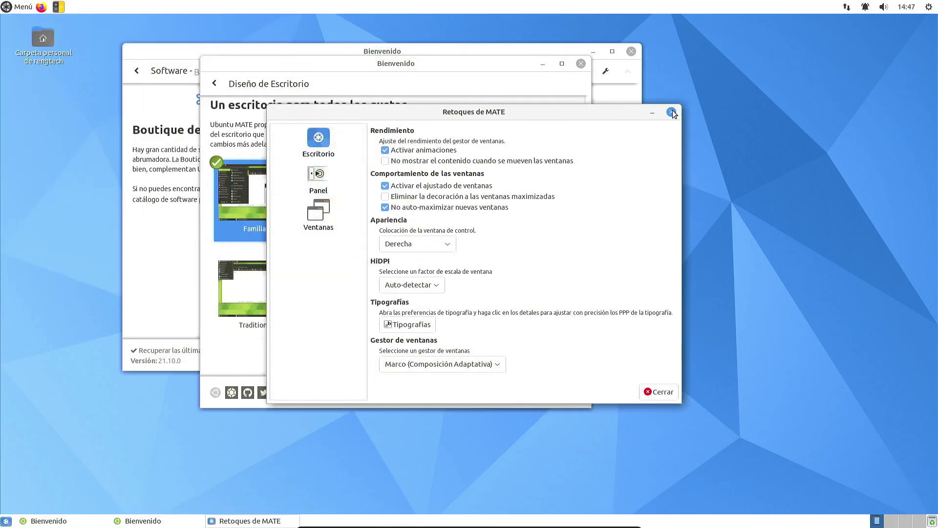
pyautogui.click(671, 113)
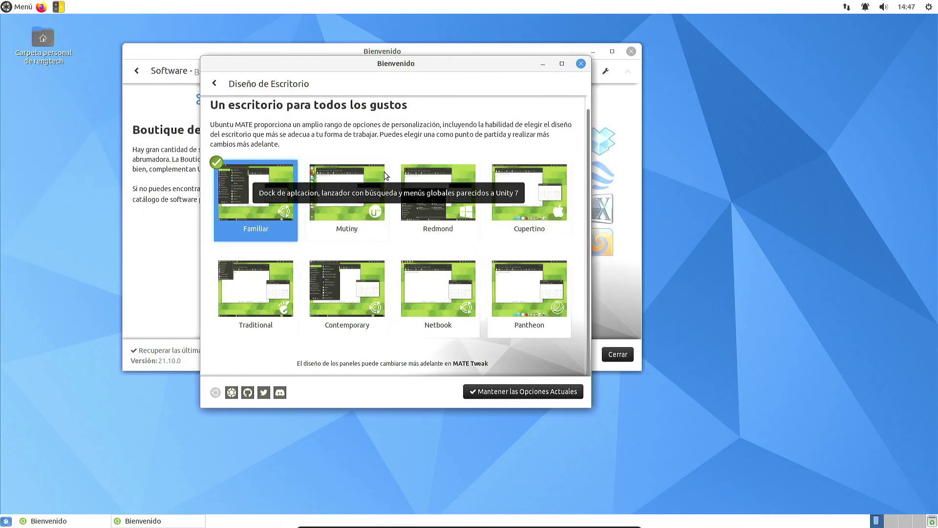
pyautogui.click(363, 207)
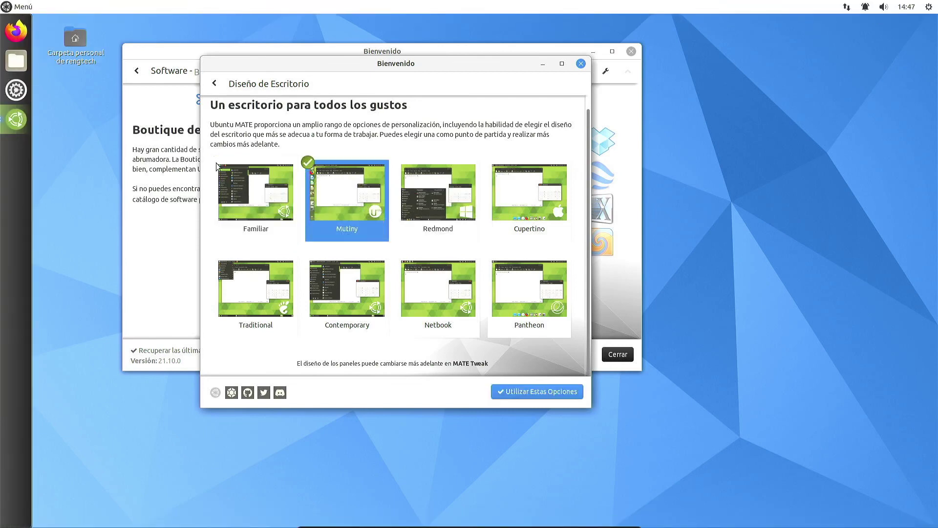
# Step: Browse the app launcher and home folder, then close both
pyautogui.click(24, 8)
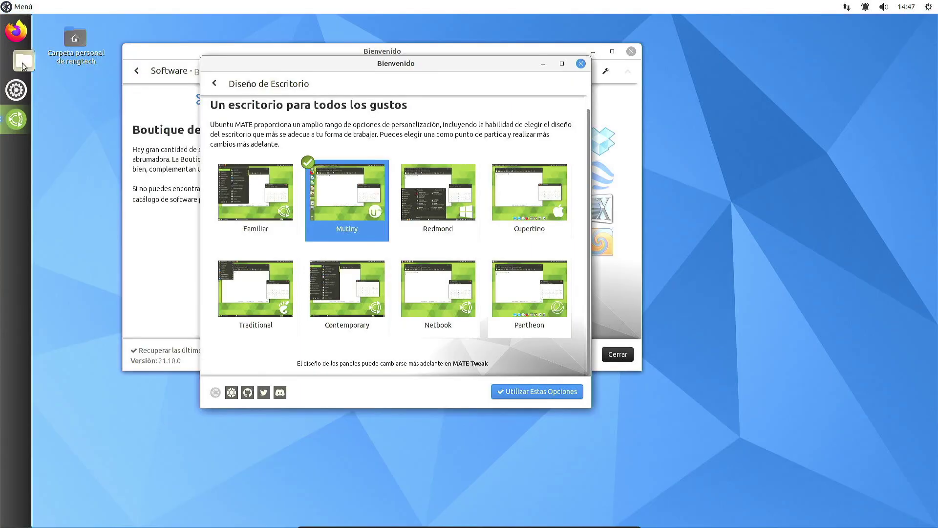
pyautogui.click(16, 61)
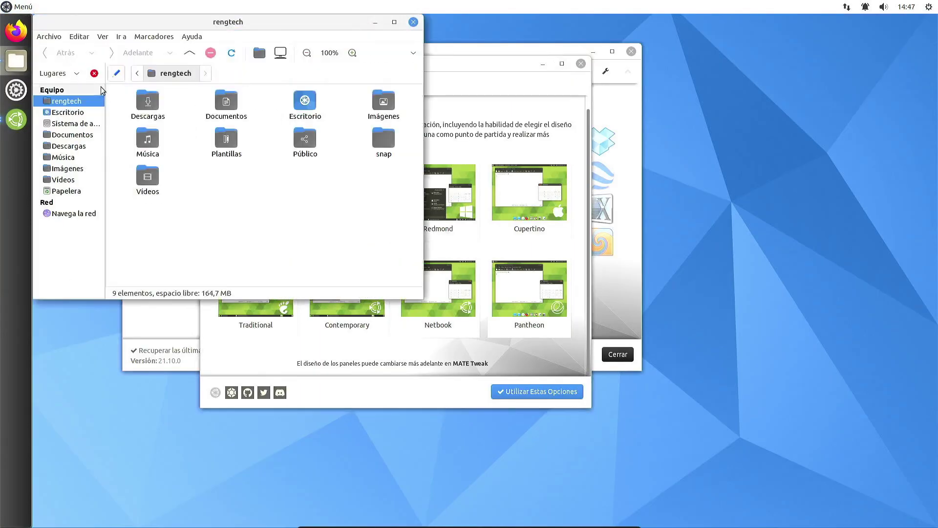
pyautogui.click(414, 22)
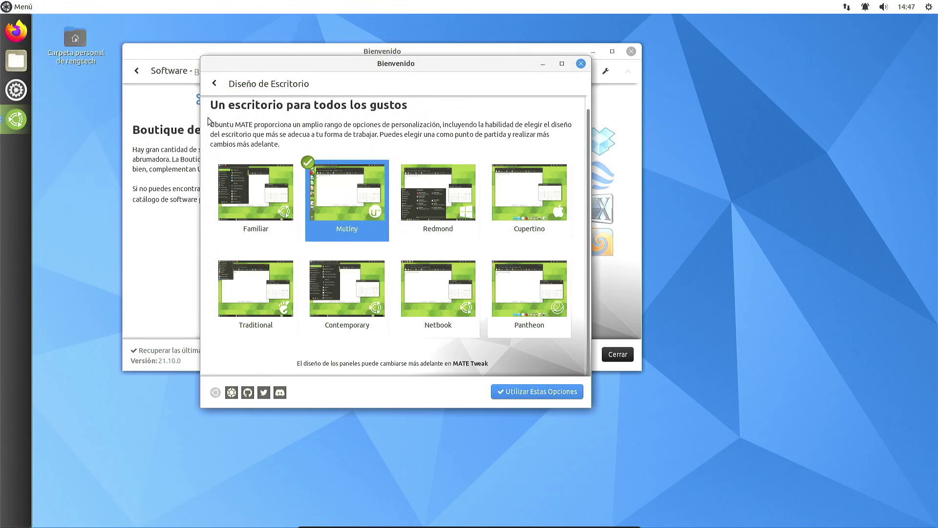
pyautogui.click(22, 7)
pyautogui.click(56, 74)
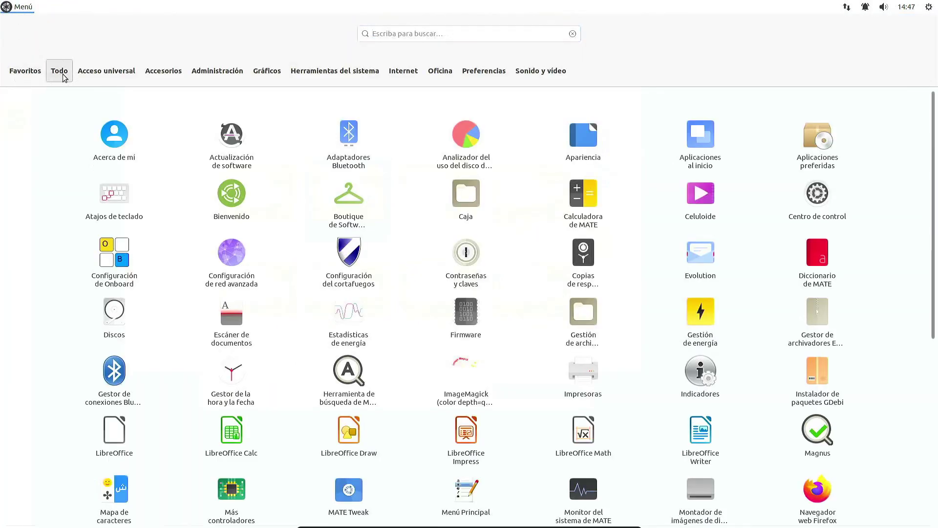
pyautogui.click(28, 5)
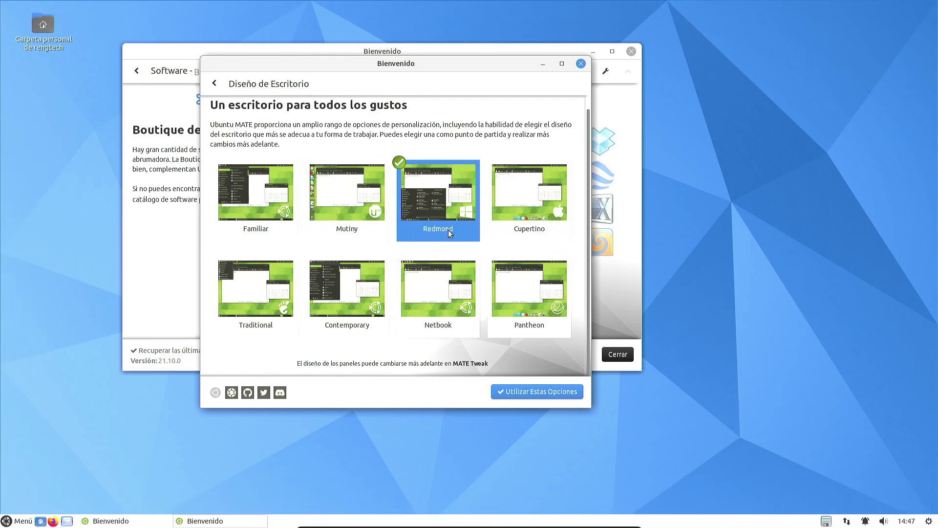
# Step: Apply the Cupertino layout and inspect its app launcher and menu editor
pyautogui.click(14, 518)
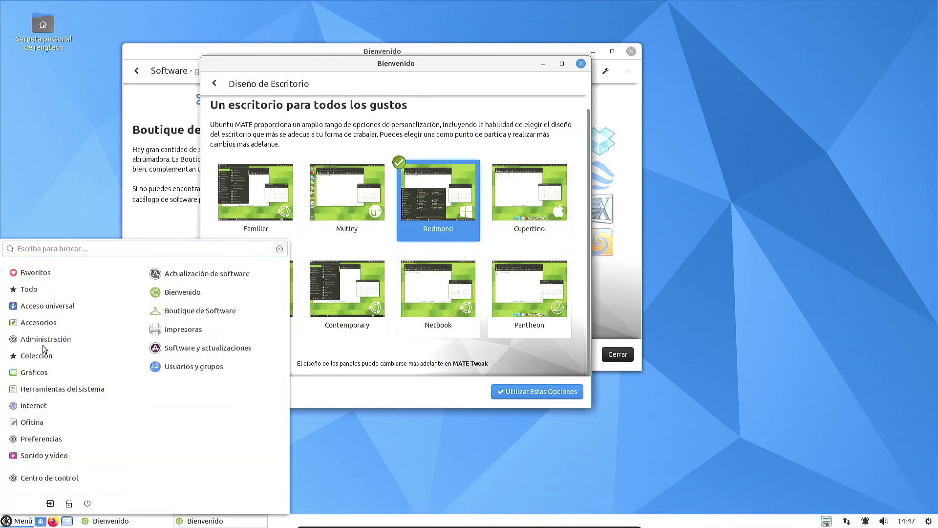
pyautogui.click(192, 523)
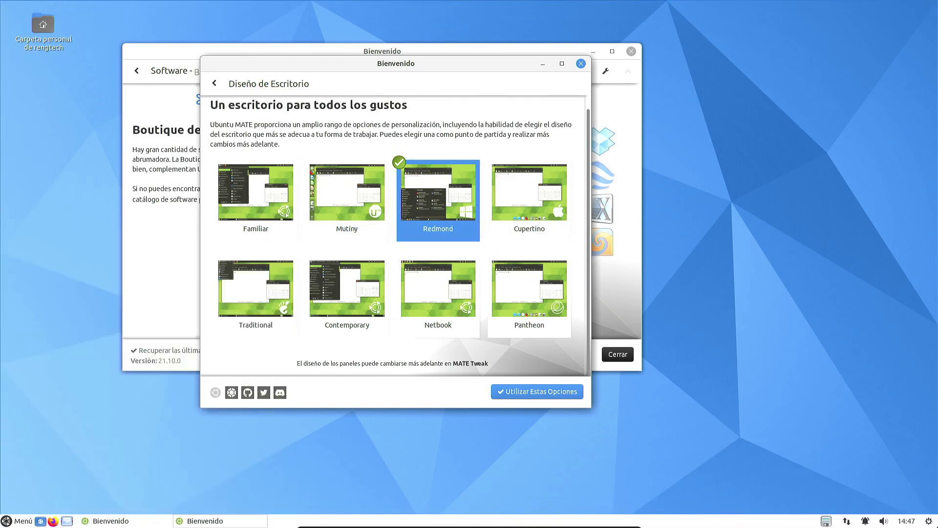
pyautogui.click(539, 213)
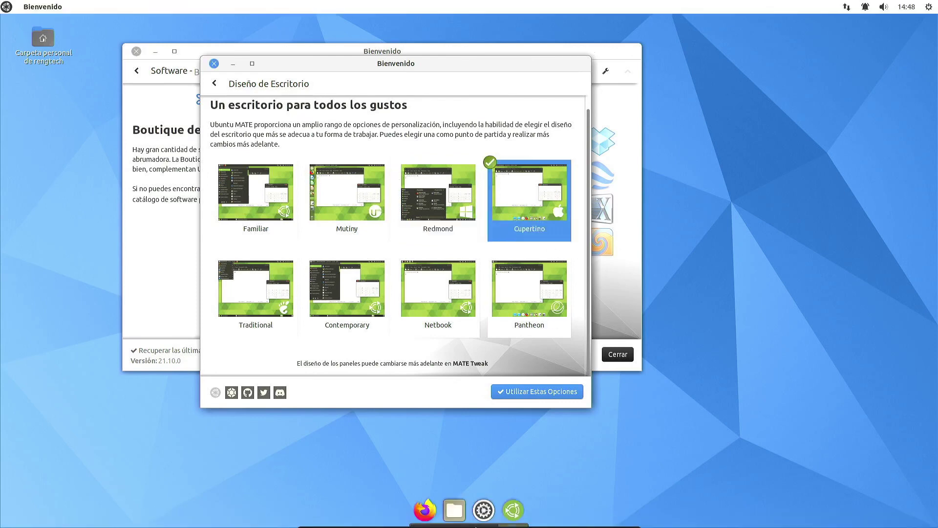
pyautogui.click(6, 7)
pyautogui.click(6, 7)
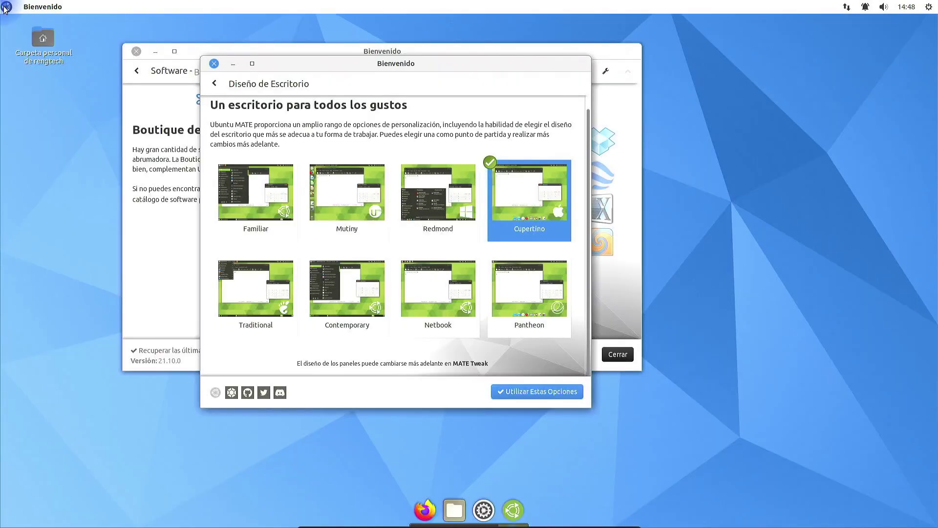
pyautogui.click(6, 7)
pyautogui.rightClick(7, 7)
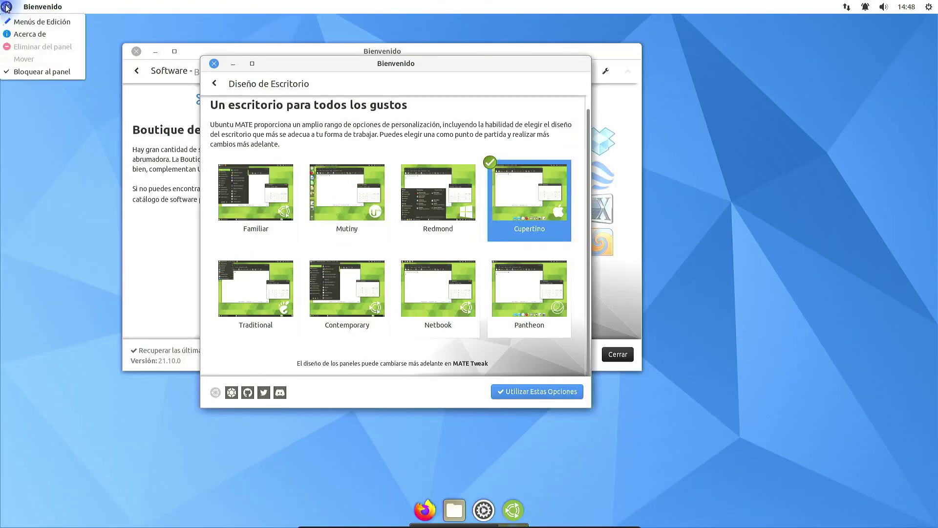
pyautogui.click(28, 22)
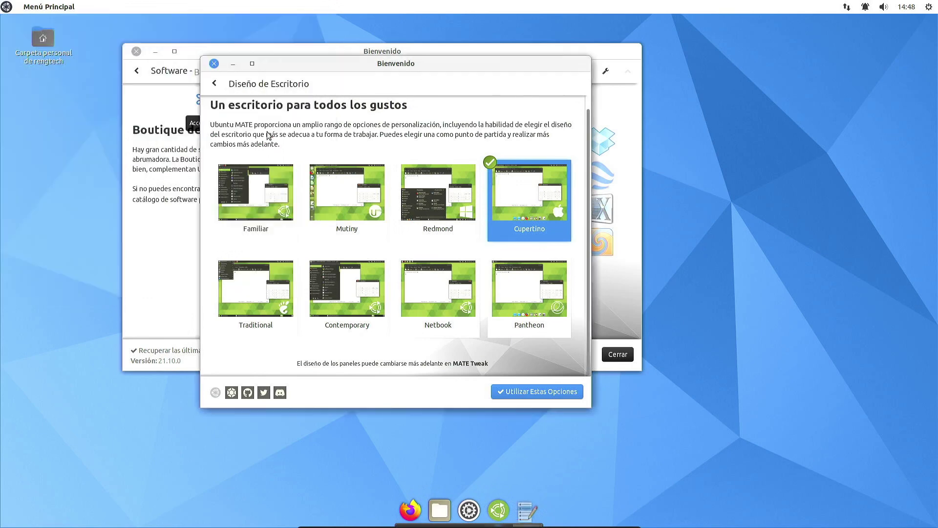
pyautogui.click(15, 22)
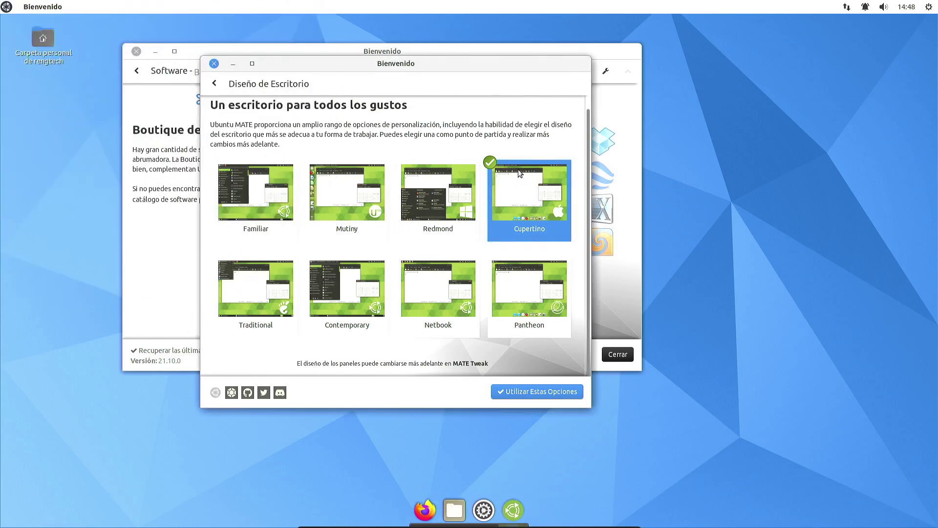
# Step: Try the Traditional, Familiar, Contemporary and Netbook desktop layouts in turn
pyautogui.click(288, 327)
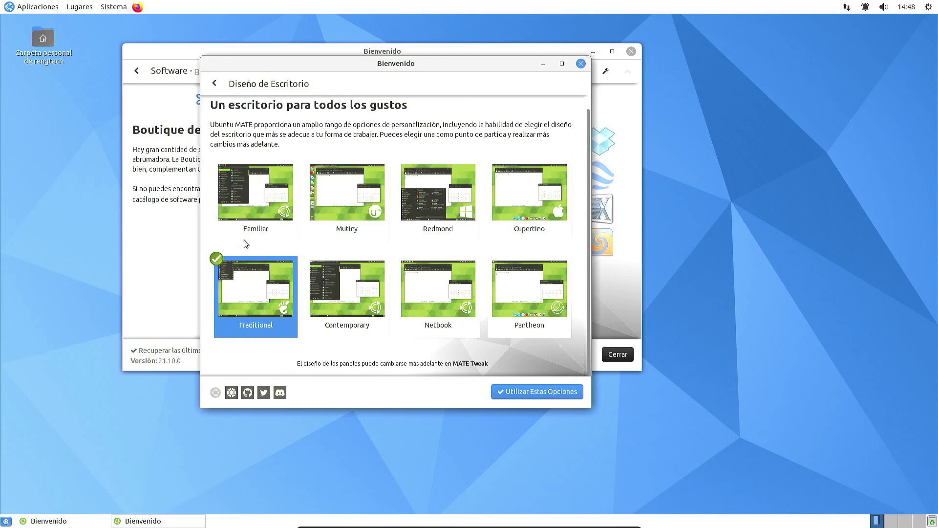
pyautogui.click(262, 203)
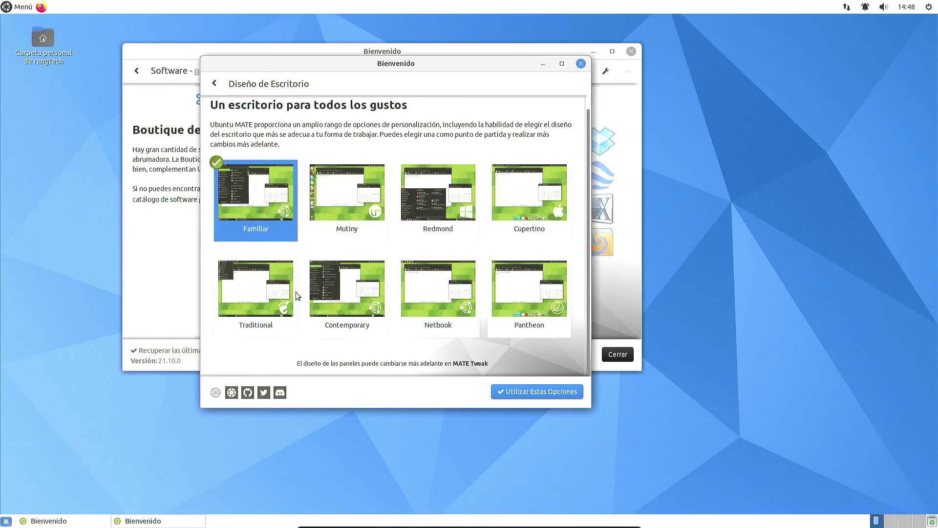
pyautogui.click(357, 295)
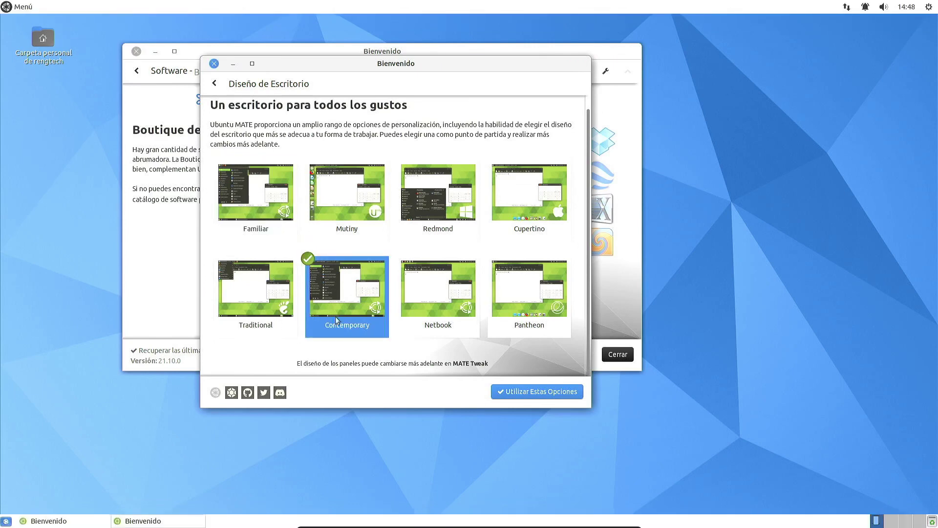
pyautogui.click(5, 521)
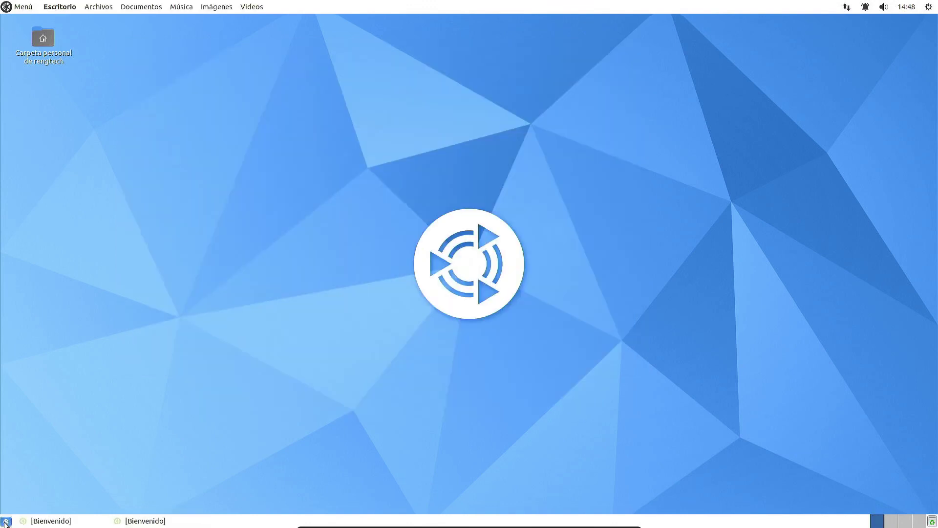
pyautogui.click(5, 521)
pyautogui.click(31, 7)
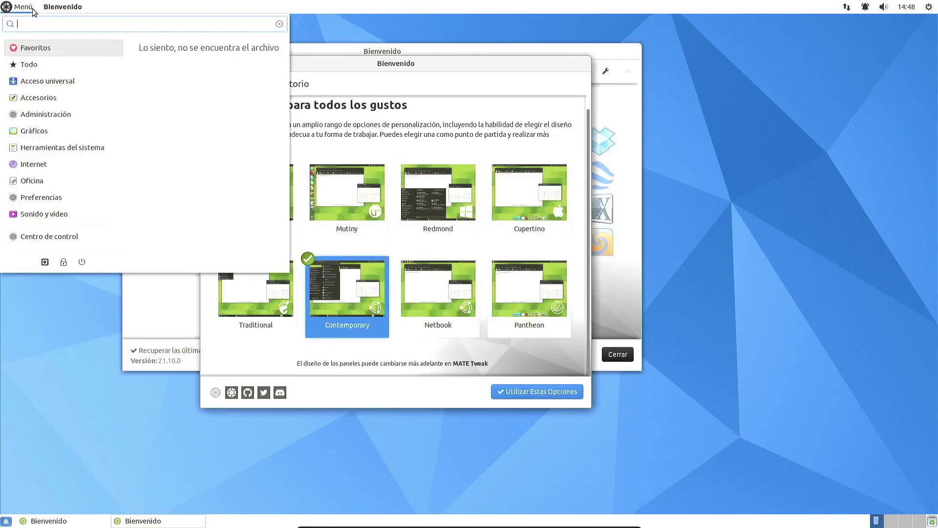
pyautogui.click(31, 7)
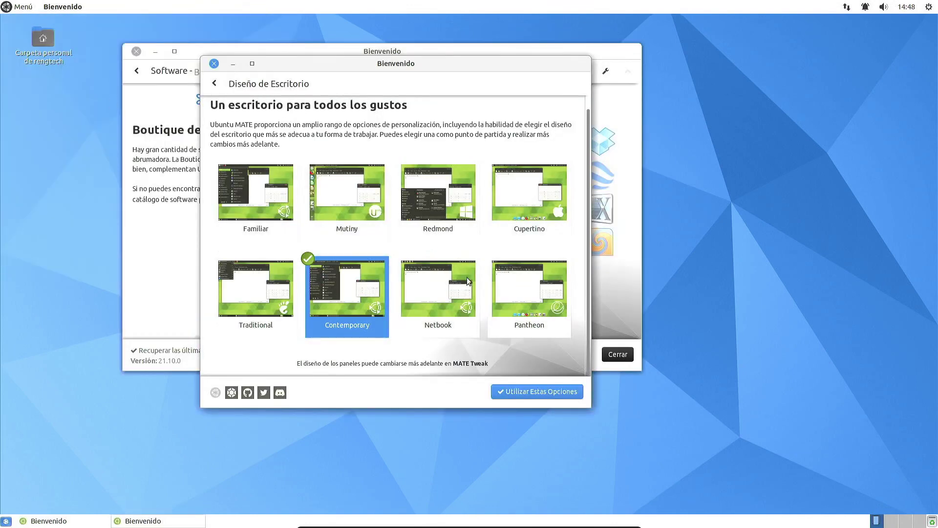
pyautogui.click(450, 299)
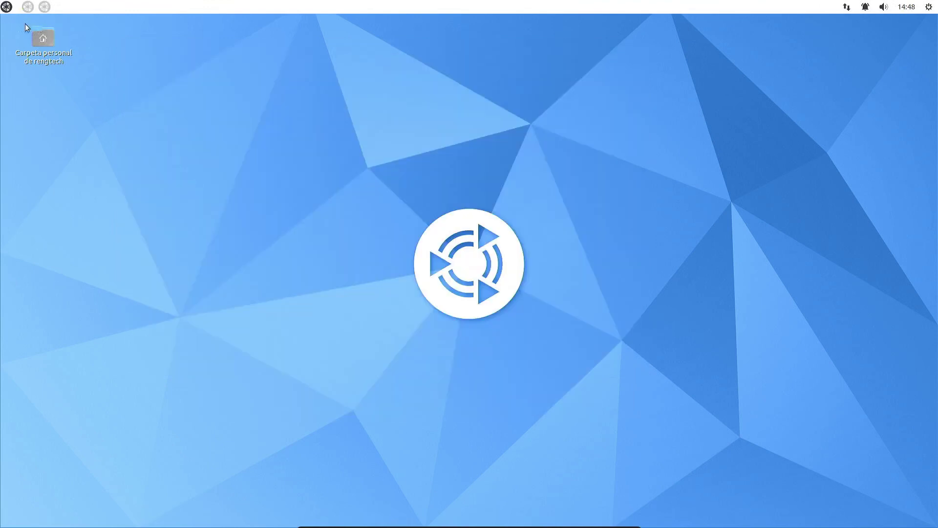
# Step: Relaunch Welcome via a 'bienvenido' search and apply the Pantheon layout from the extra layouts
pyautogui.click(7, 6)
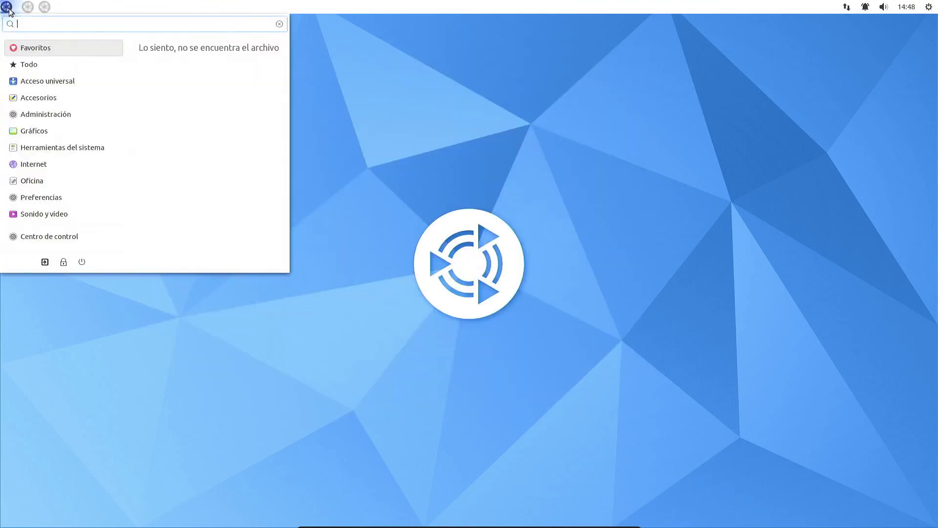
pyautogui.write('boul')
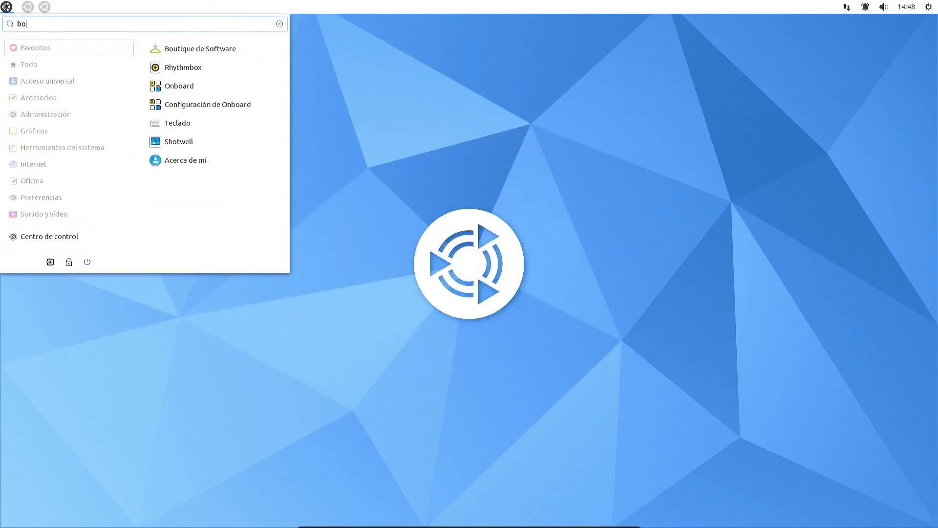
pyautogui.press('BackSpace')
pyautogui.press('BackSpace')
pyautogui.press('BackSpace')
pyautogui.write('ienvenido')
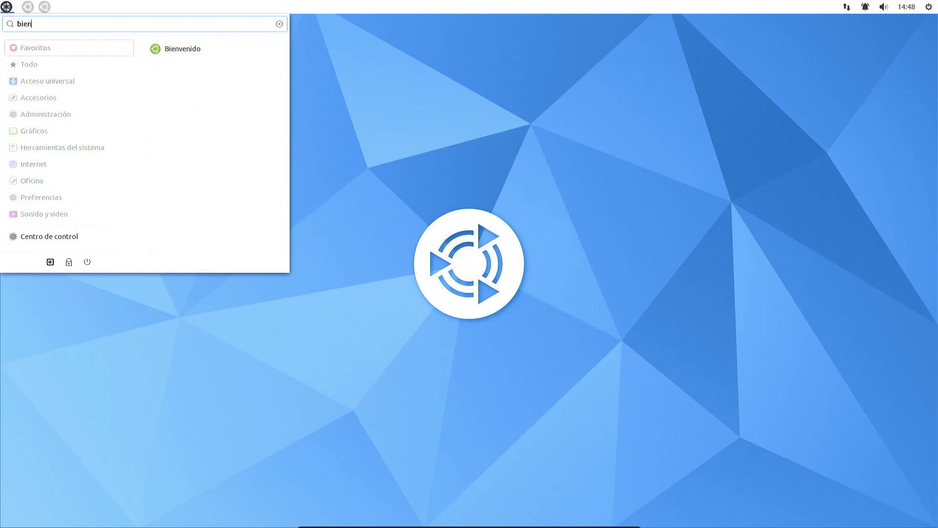
pyautogui.press('Down')
pyautogui.press('Return')
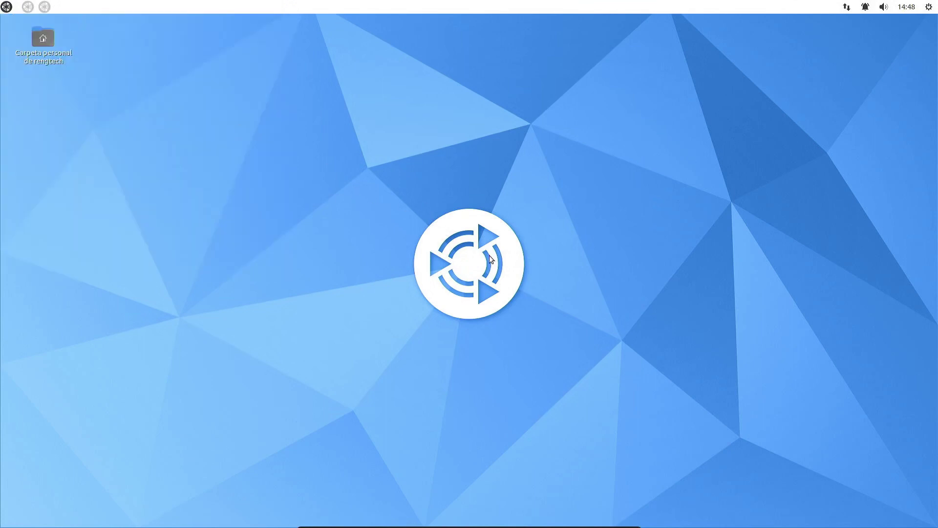
pyautogui.click(558, 364)
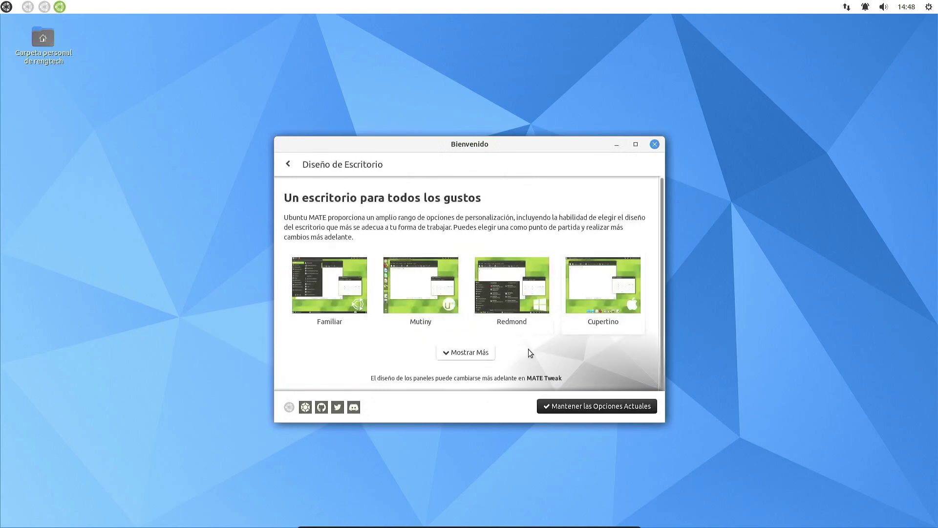
pyautogui.click(481, 354)
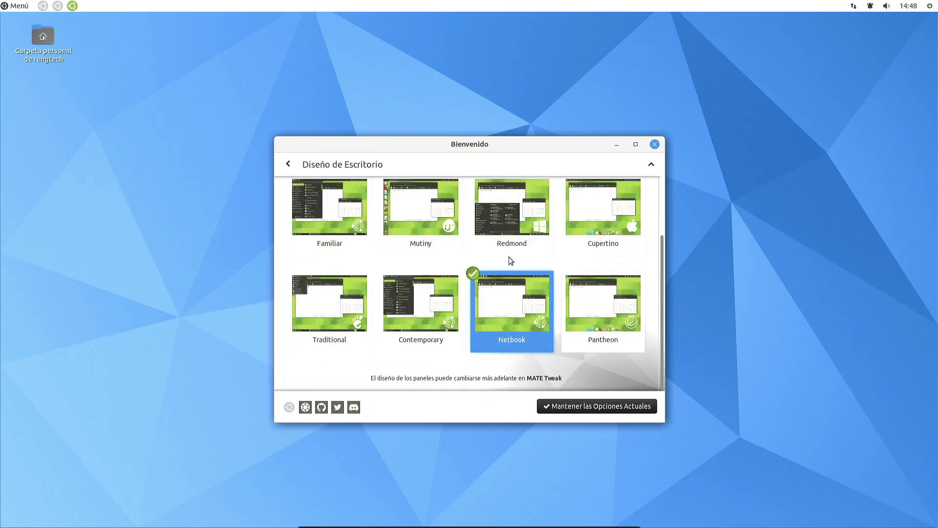
pyautogui.click(623, 306)
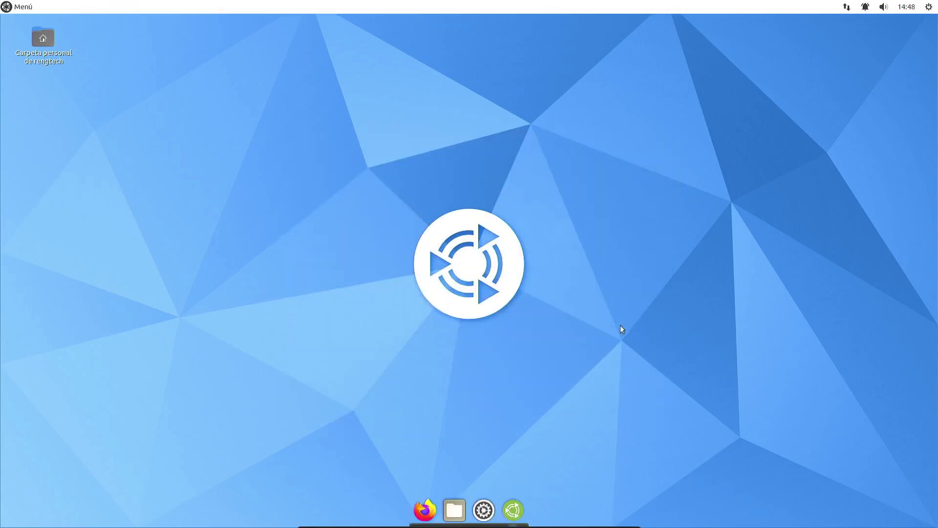
# Step: Open the Control Center from the dock, reposition it, then close it
pyautogui.click(480, 512)
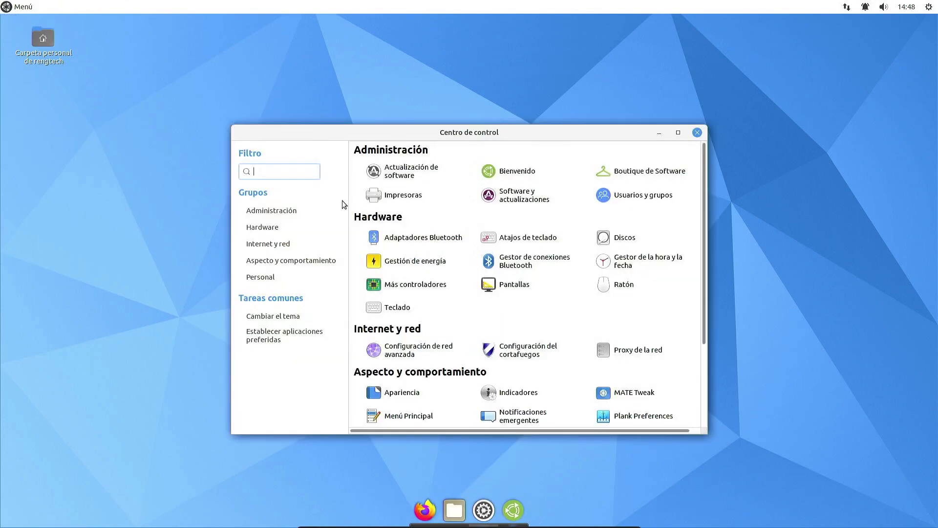
pyautogui.moveTo(380, 137); pyautogui.dragTo(303, 95)
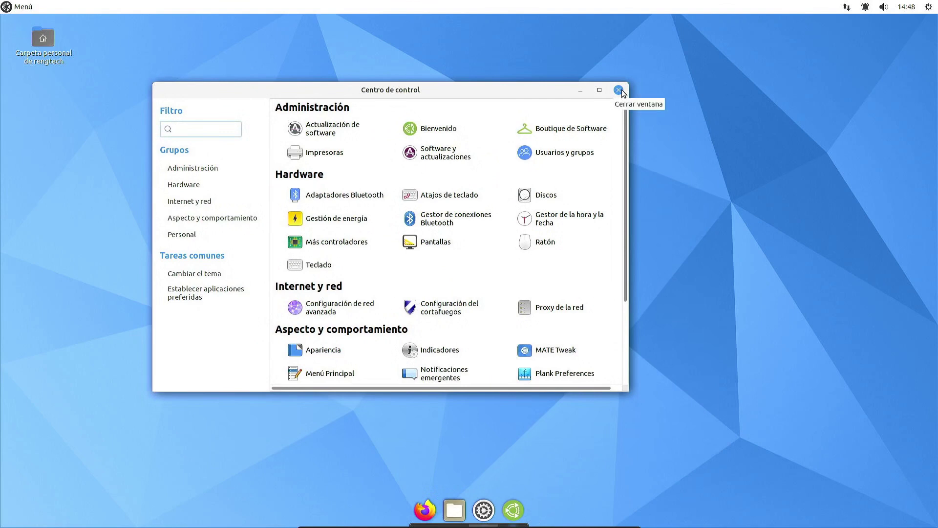
pyautogui.click(619, 90)
# Step: Launch MATE Tweak via a 'mate' search and toggle the Equipo desktop icon on and off
pyautogui.click(20, 6)
pyautogui.write(',a')
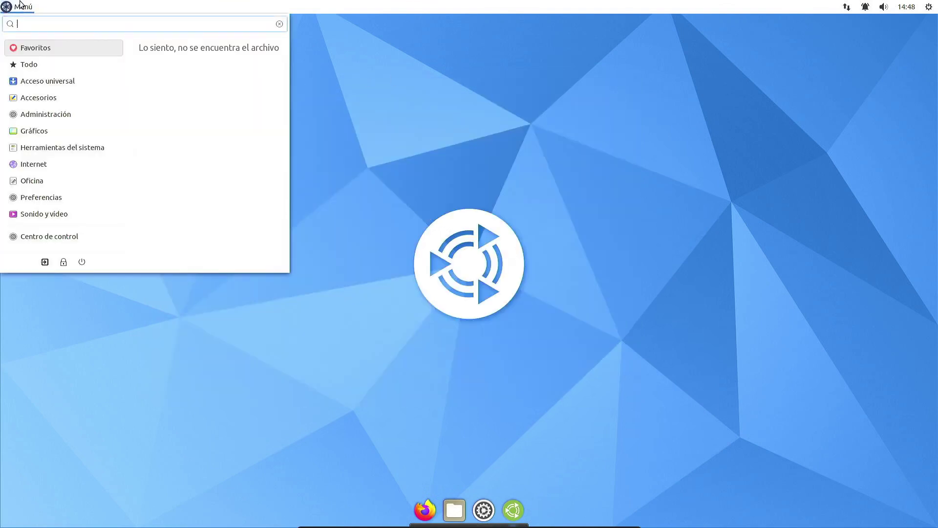
pyautogui.press('BackSpace')
pyautogui.press('BackSpace')
pyautogui.write('mate')
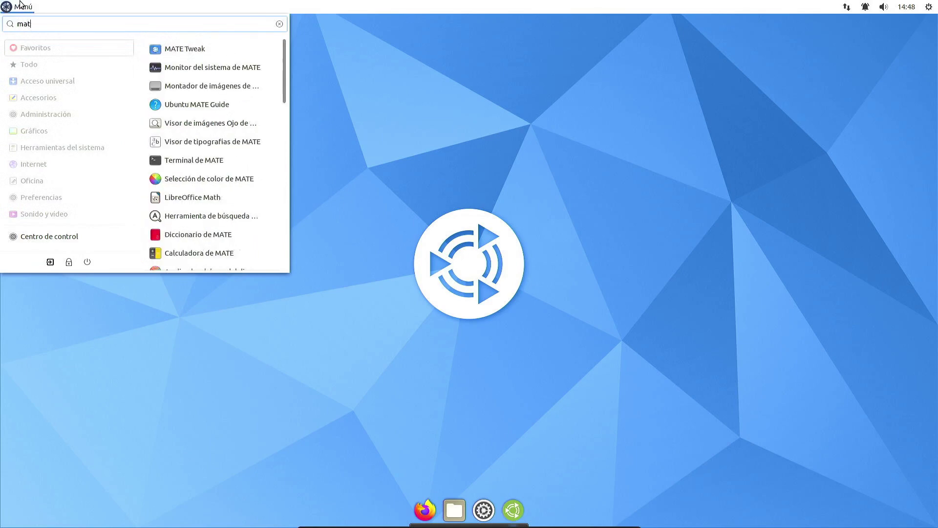
pyautogui.click(185, 49)
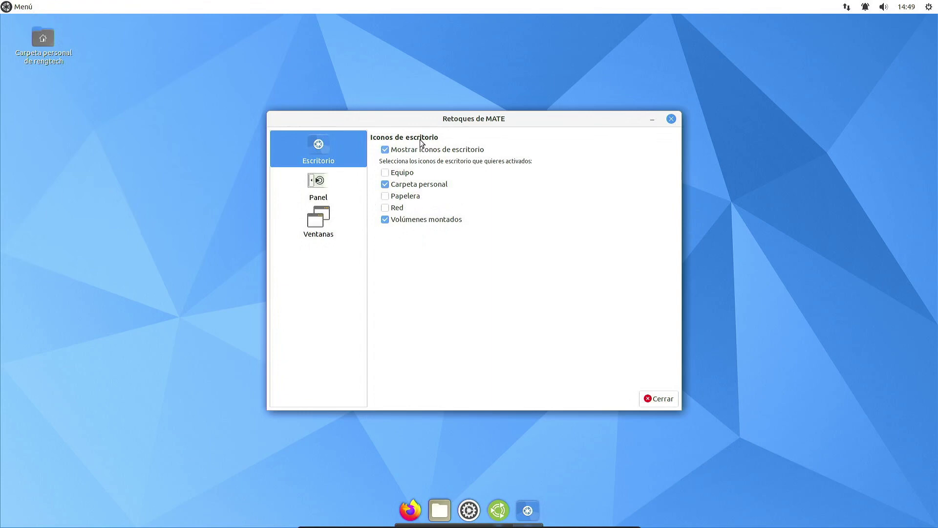
pyautogui.click(409, 172)
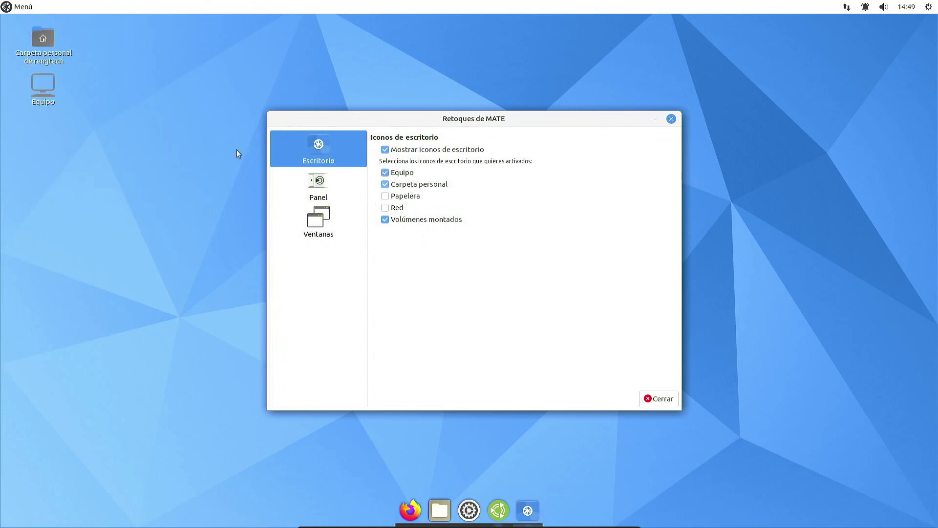
pyautogui.click(405, 176)
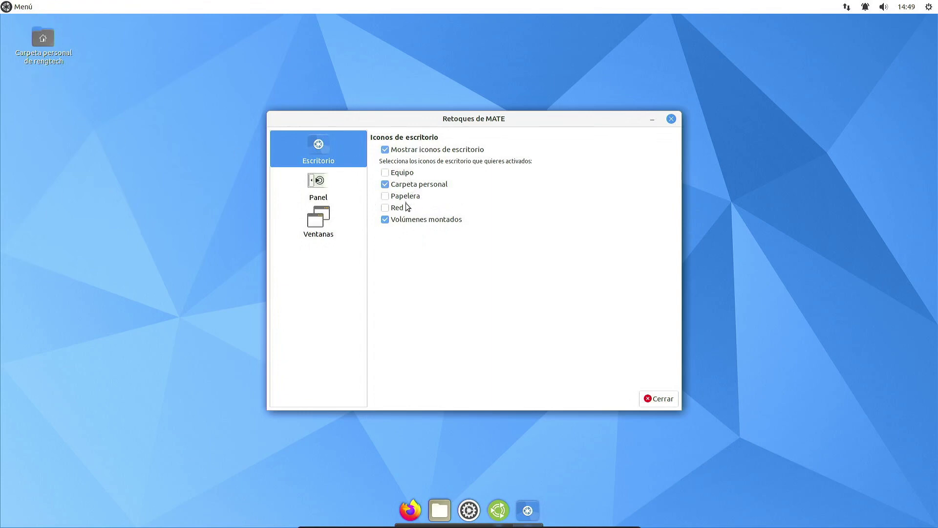
pyautogui.click(325, 192)
# Step: Switch the panel layout to Redmond, then to Contemporary, confirming each
pyautogui.click(417, 167)
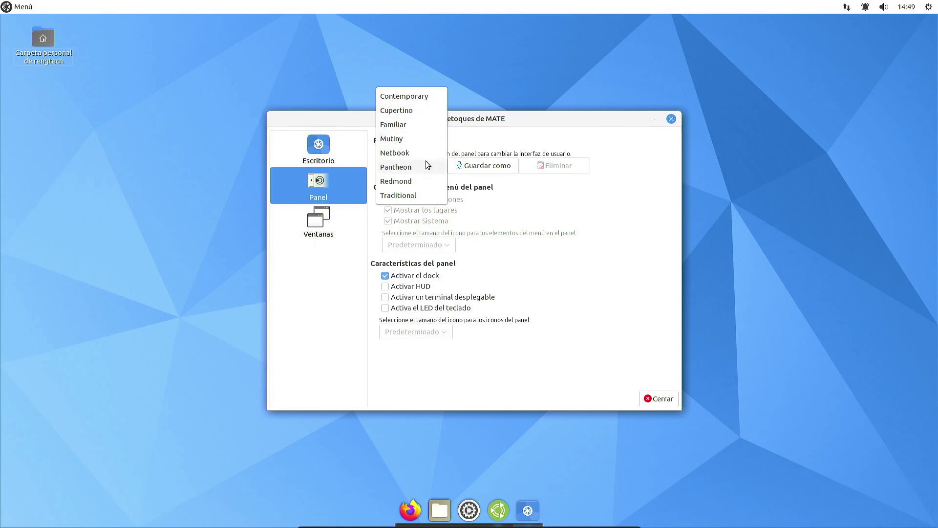
pyautogui.click(424, 181)
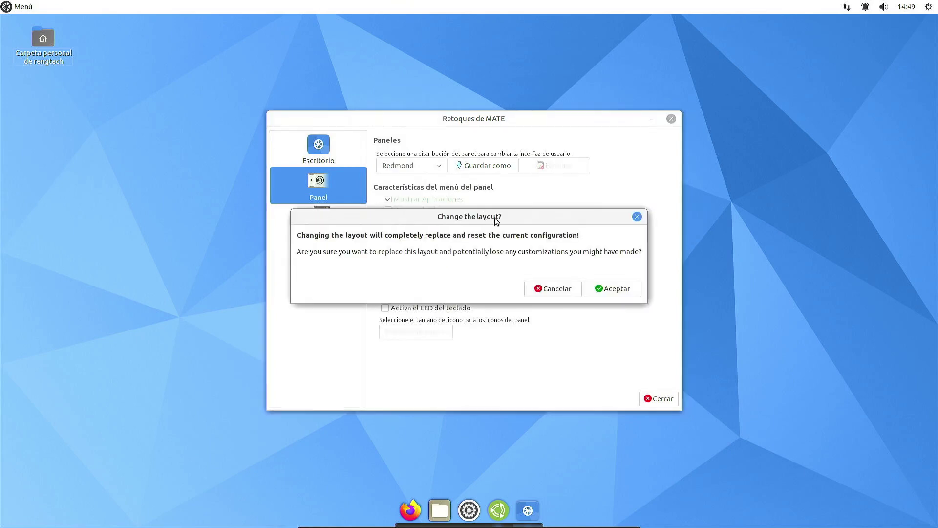
pyautogui.click(612, 293)
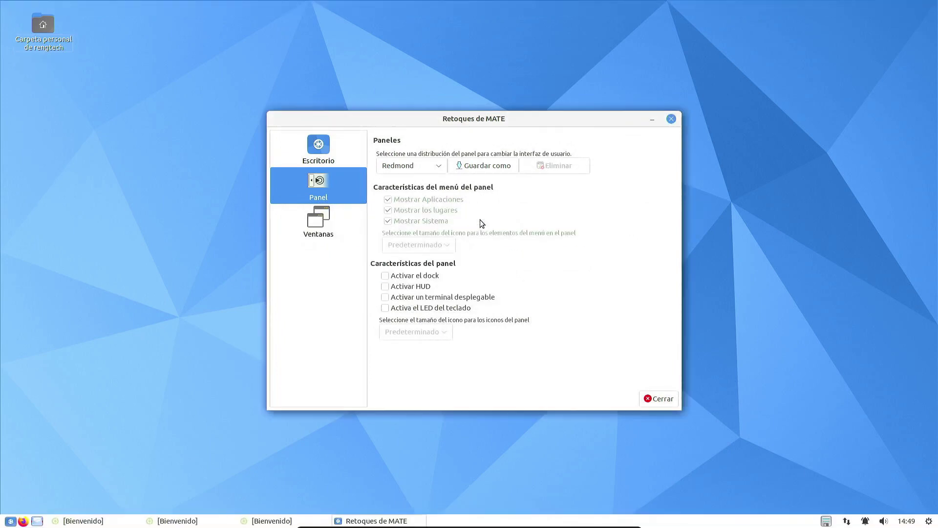
pyautogui.click(10, 521)
pyautogui.click(11, 521)
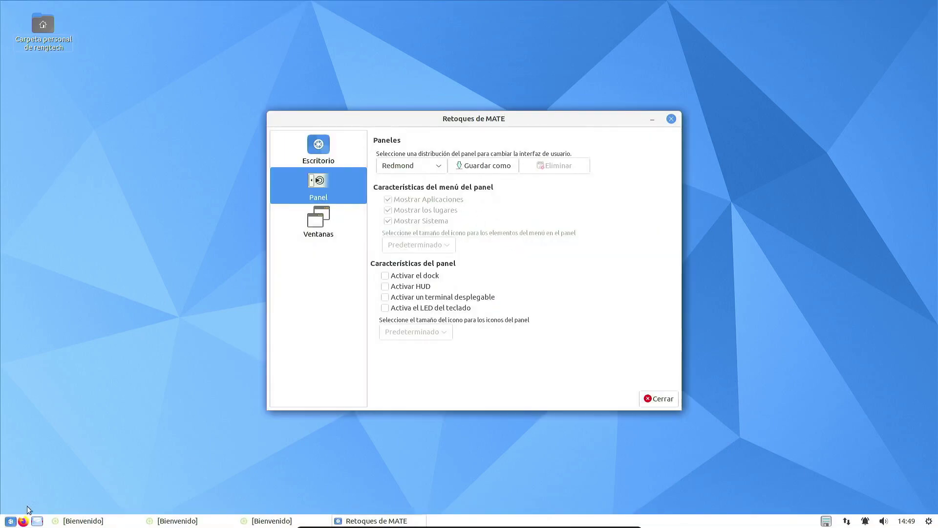
pyautogui.click(425, 165)
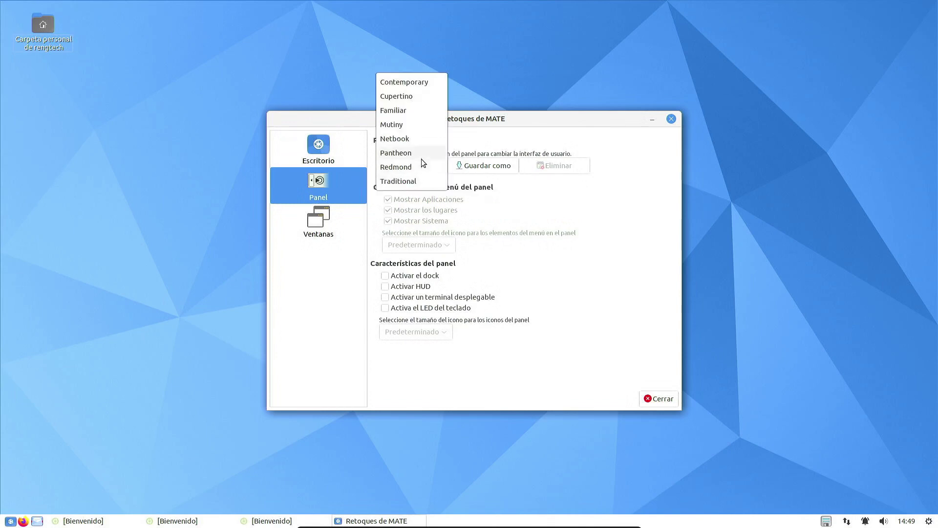
pyautogui.click(422, 83)
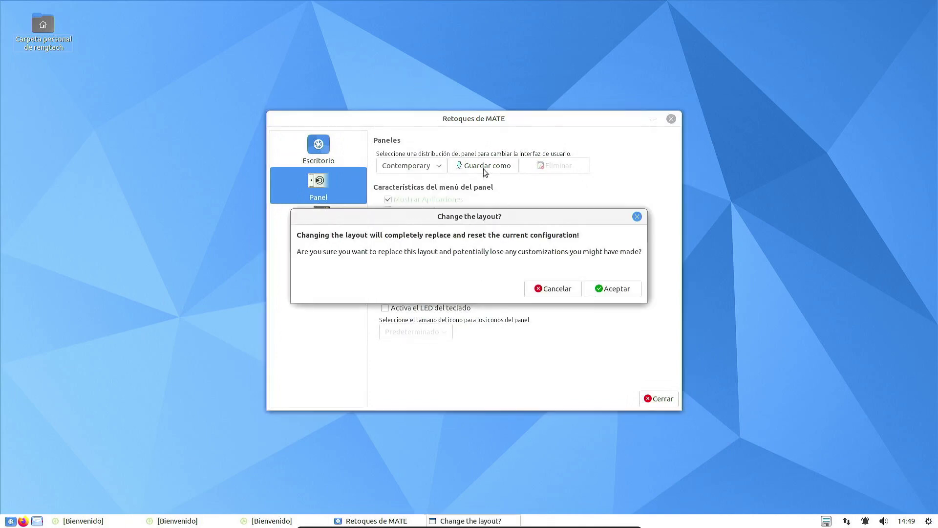
pyautogui.click(612, 289)
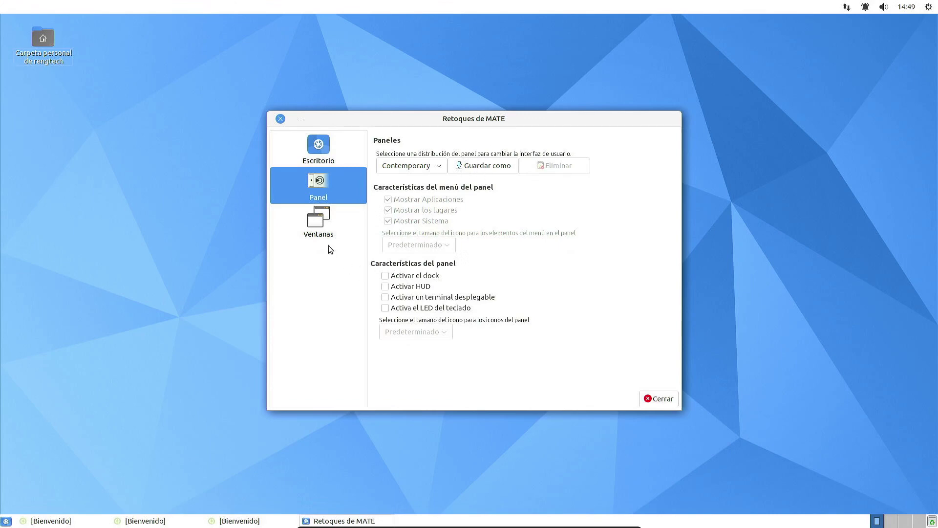
# Step: Review the Ventanas settings, leave HiDPI scaling unchanged, and close MATE Tweak
pyautogui.click(332, 223)
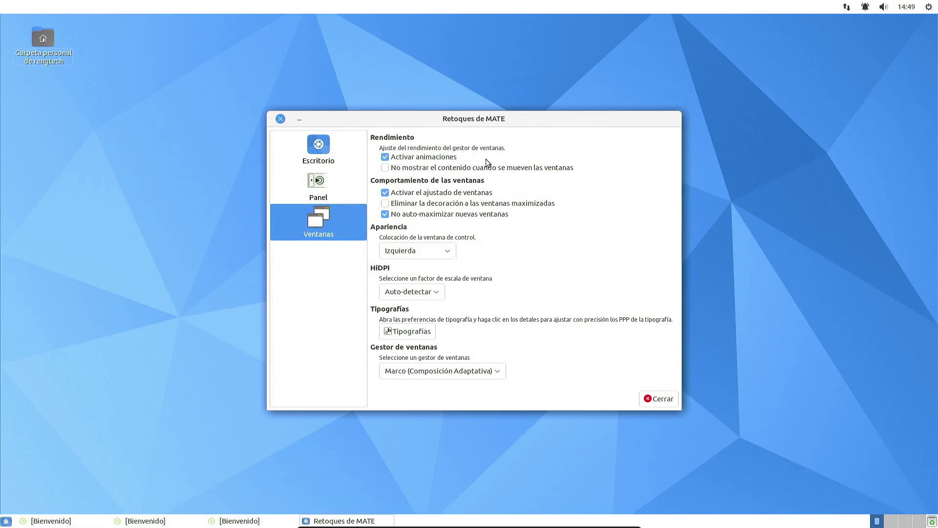
pyautogui.click(432, 293)
pyautogui.click(509, 289)
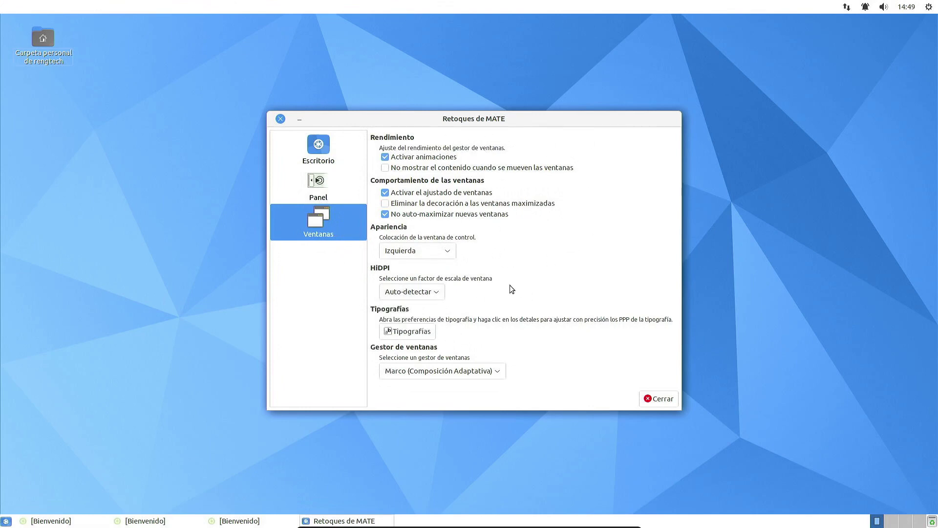
pyautogui.click(281, 119)
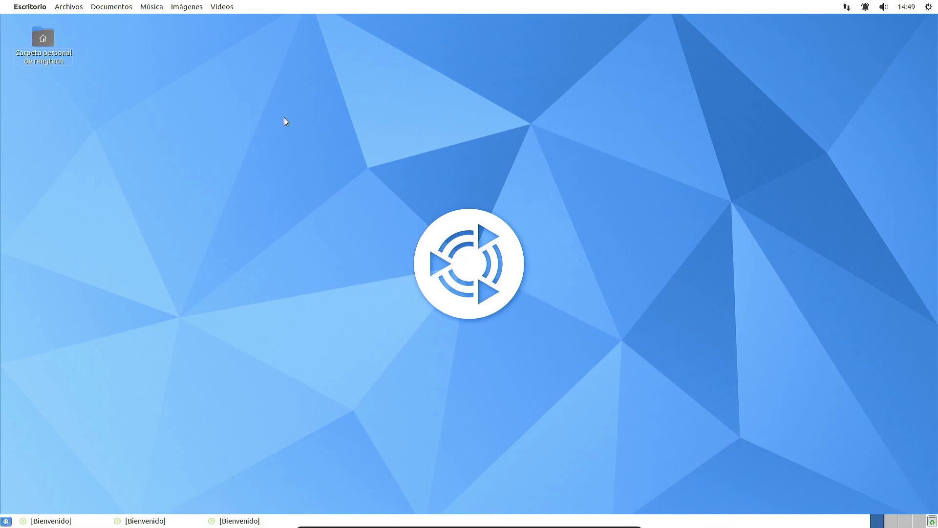
# Step: Run 'sudo apt-get update' in a new terminal with the administrator password
pyautogui.hotkey('ctrl', 'alt', 't')
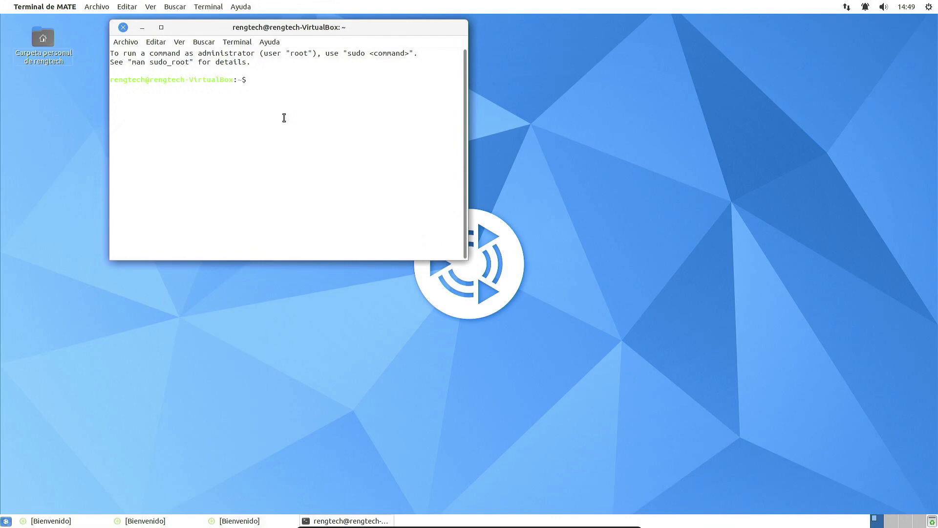
pyautogui.write('sudo apt-get update')
pyautogui.press('Return')
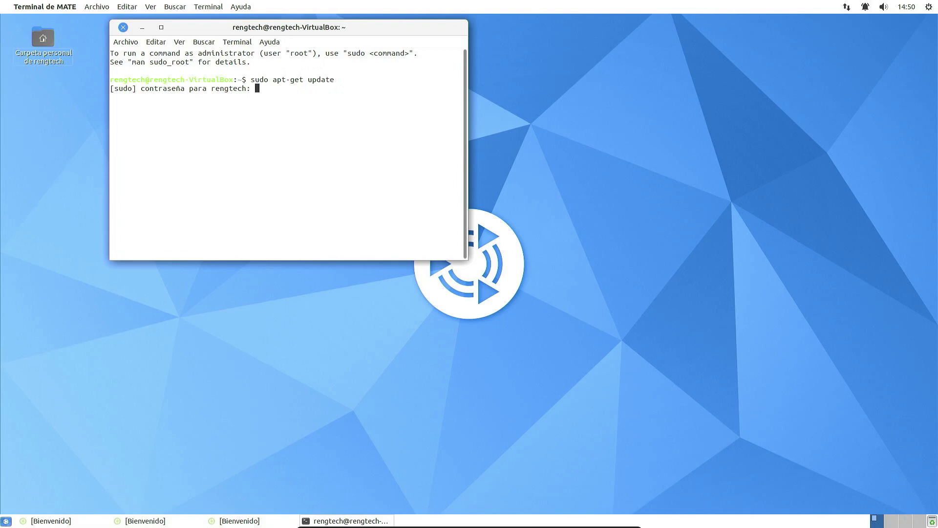
pyautogui.press('Return')
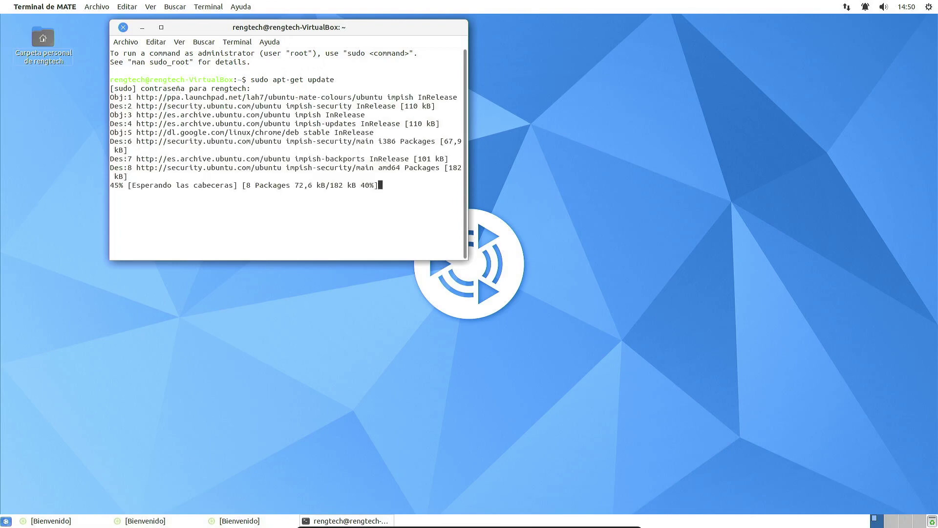
pyautogui.moveTo(281, 25); pyautogui.dragTo(360, 33)
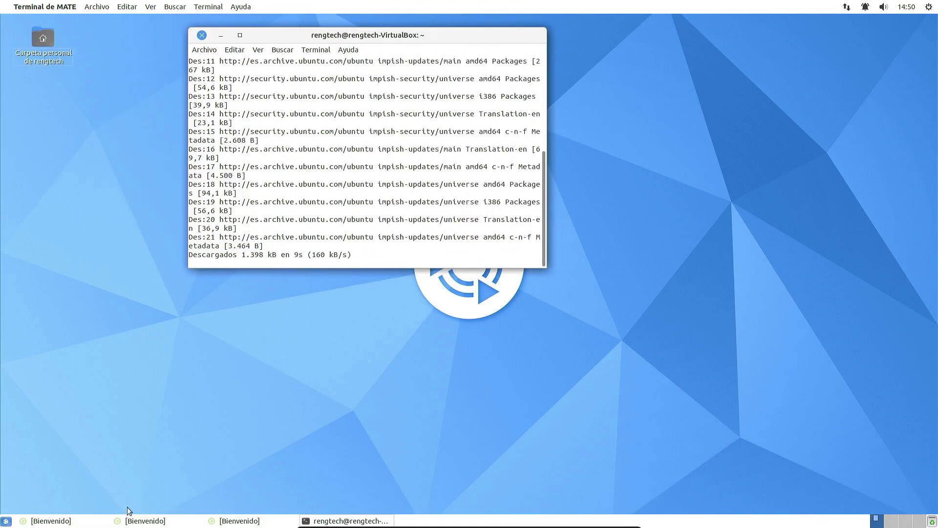
# Step: In Bienvenido, try the Familiar layout, apply Traditional, and close the window
pyautogui.click(7, 521)
pyautogui.click(7, 521)
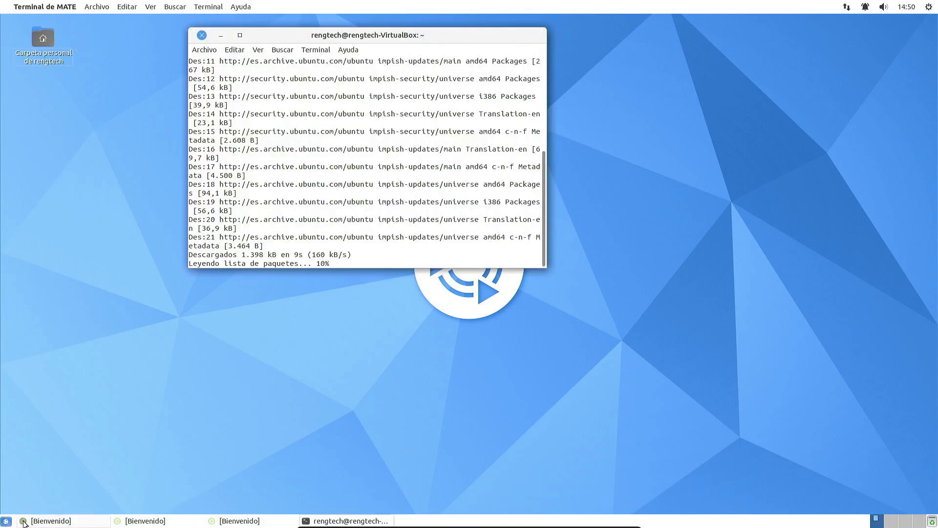
pyautogui.click(213, 522)
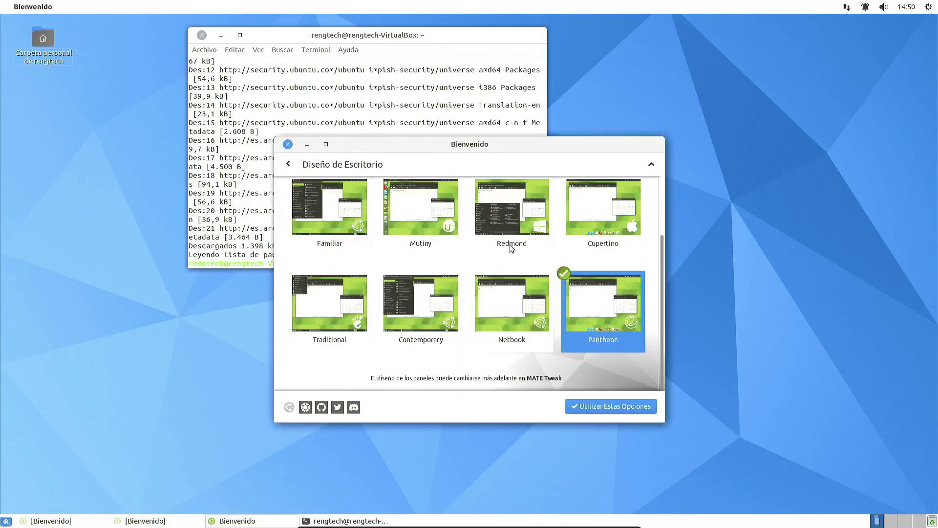
pyautogui.click(327, 219)
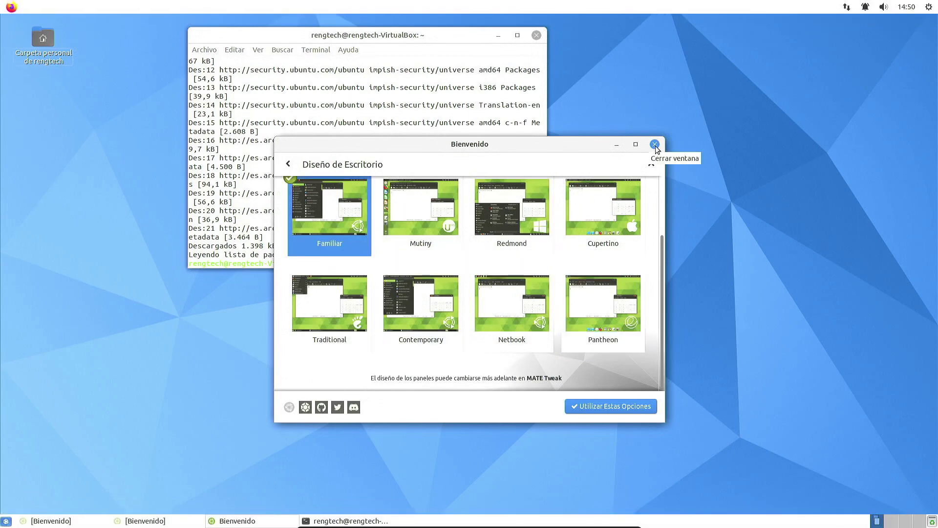
pyautogui.click(343, 322)
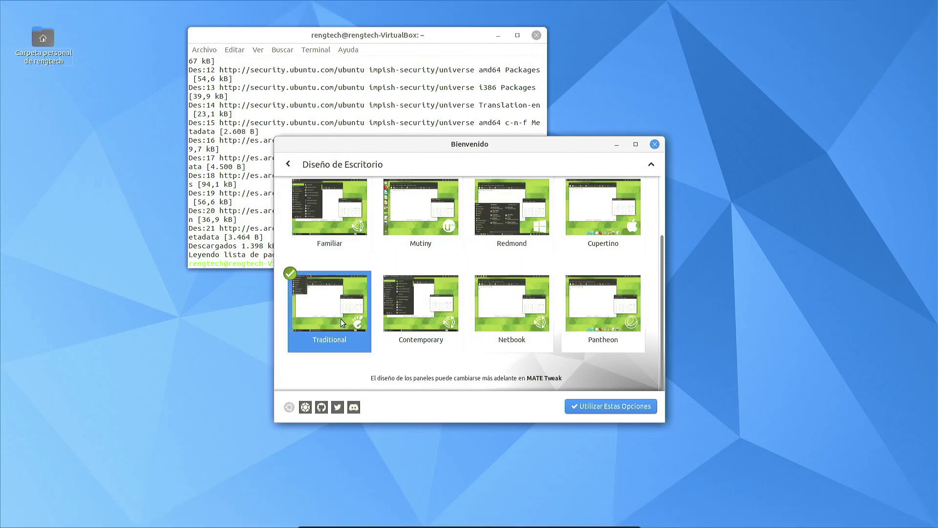
pyautogui.click(655, 145)
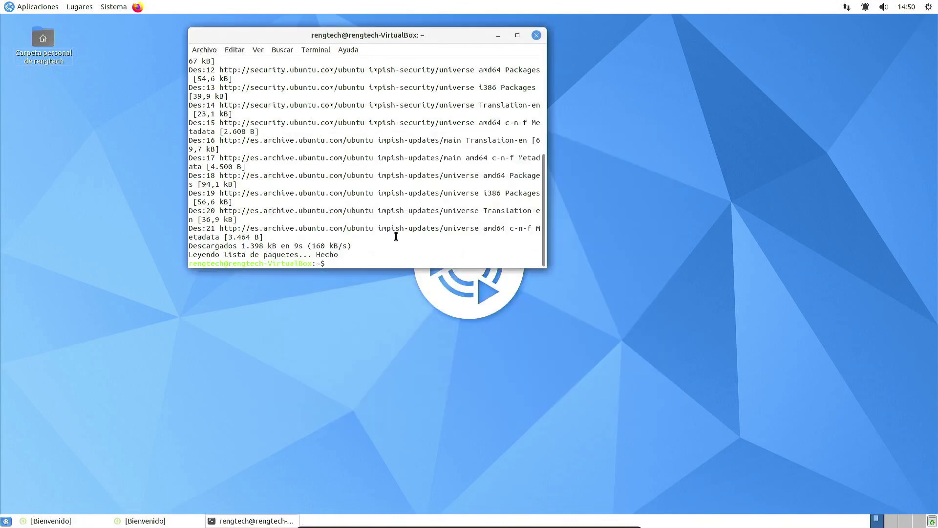
# Step: Run 'sudo apt-get install steam', answer 's', and highlight the 249 MB disk-space figure
pyautogui.write('sudo apt-get install steam')
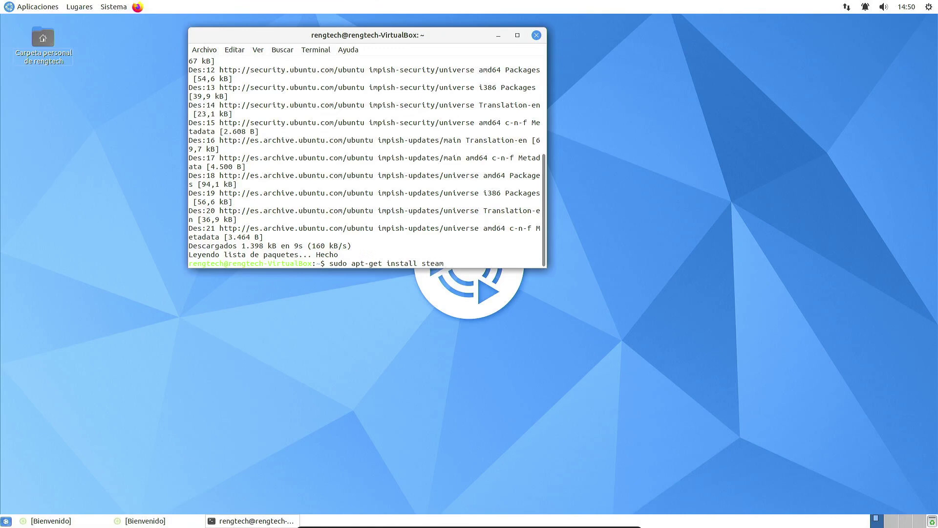
pyautogui.press('Return')
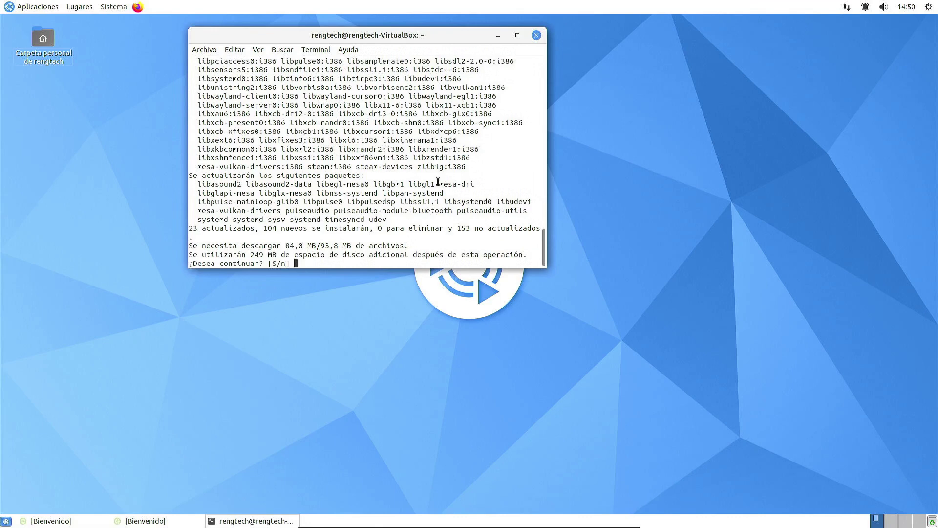
pyautogui.write('s')
pyautogui.moveTo(250, 255); pyautogui.dragTo(289, 255)
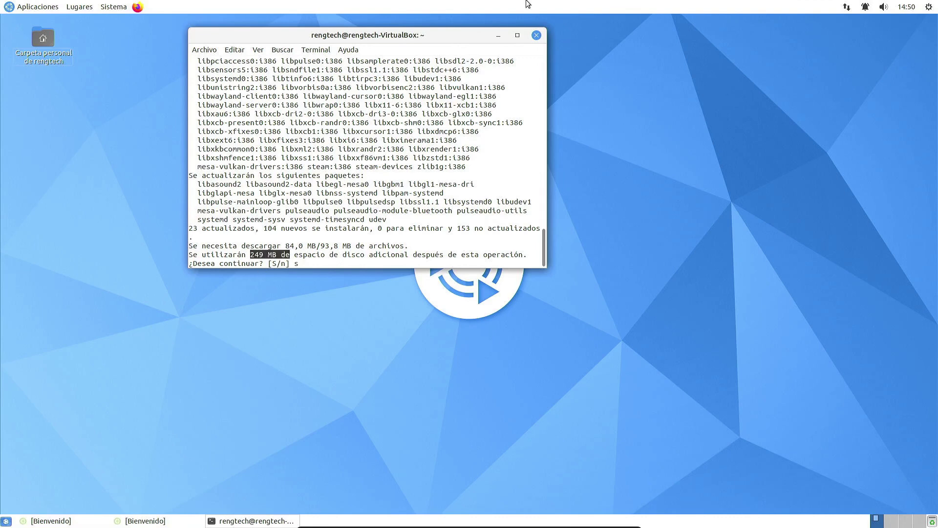
# Step: Close the terminal, confirming termination of the running install
pyautogui.click(537, 36)
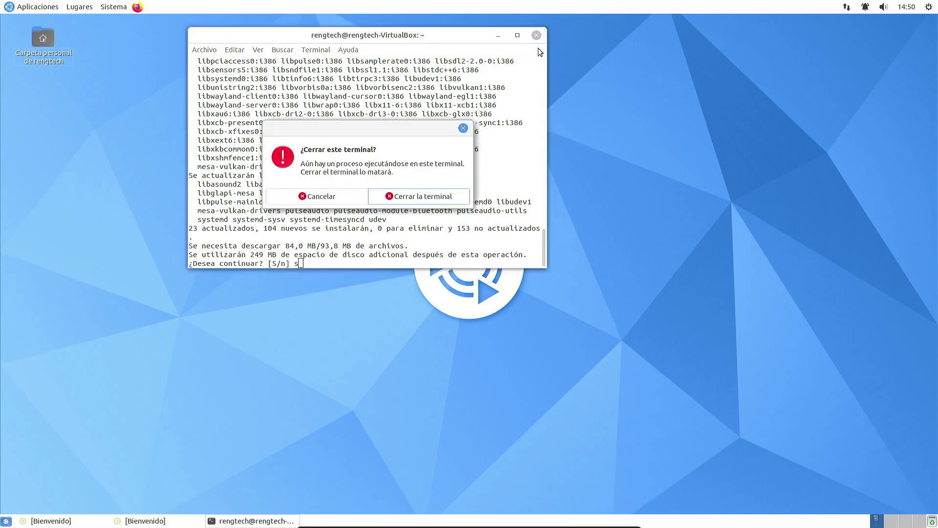
pyautogui.click(446, 201)
pyautogui.click(27, 7)
pyautogui.moveTo(50, 22)
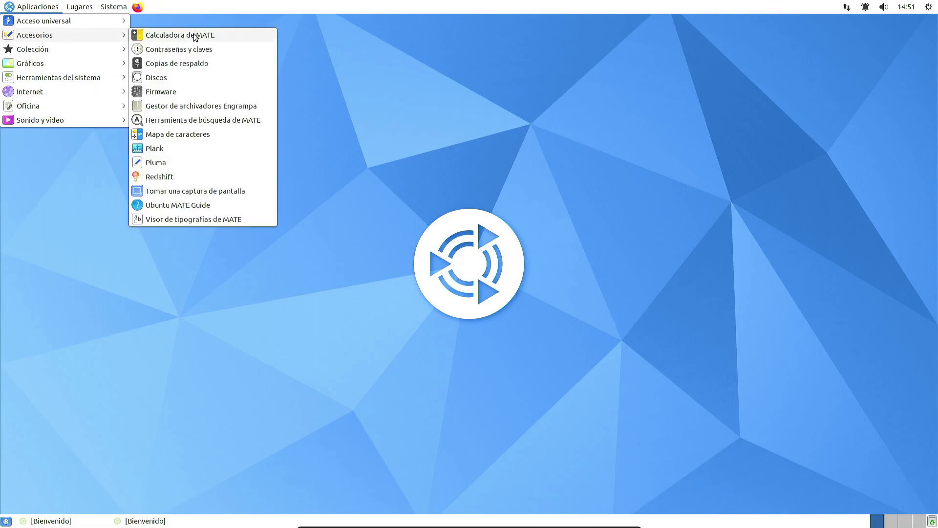
# Step: Launch MATE Calculator, view its Ayuda > Acerca de information, then close it
pyautogui.click(195, 36)
pyautogui.click(149, 60)
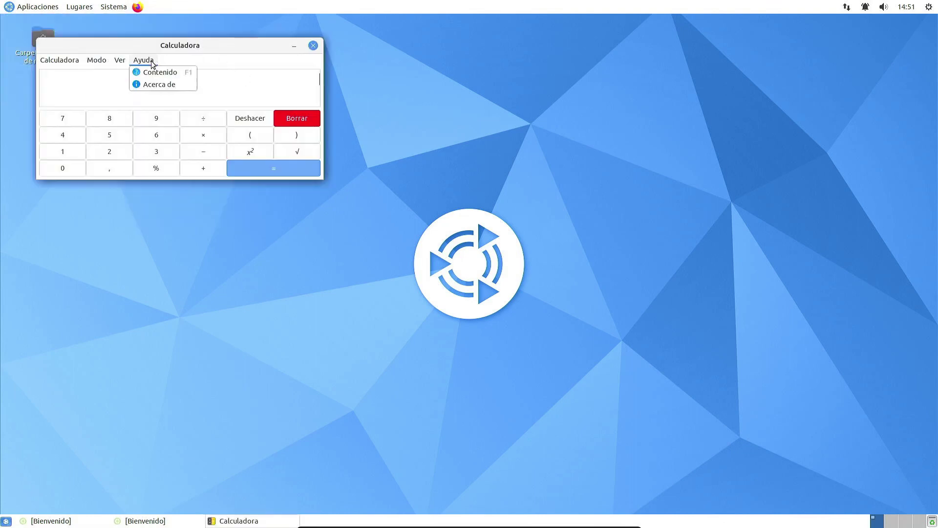
pyautogui.moveTo(130, 63)
pyautogui.click(149, 82)
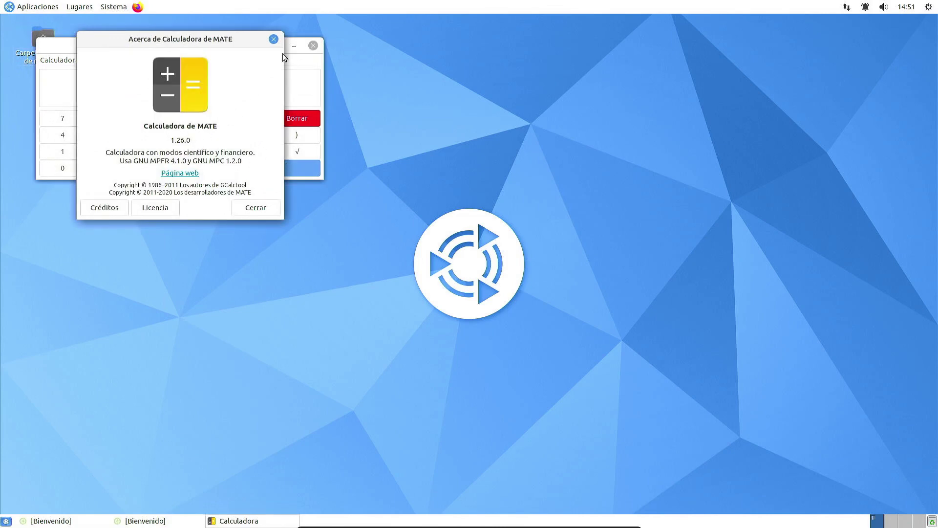
pyautogui.click(274, 38)
pyautogui.click(313, 45)
# Step: Open Copias de respaldo, check its Preferencias, then close the backup tool
pyautogui.click(37, 6)
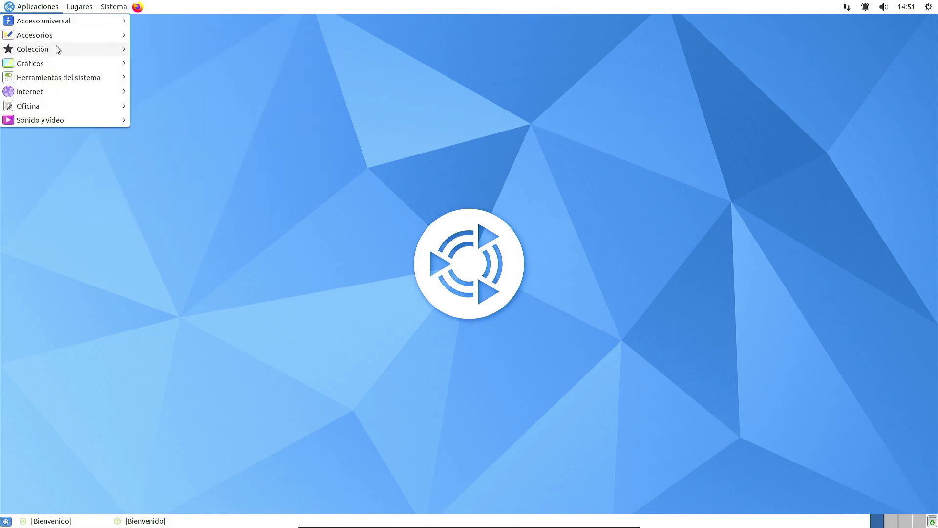
pyautogui.moveTo(55, 34)
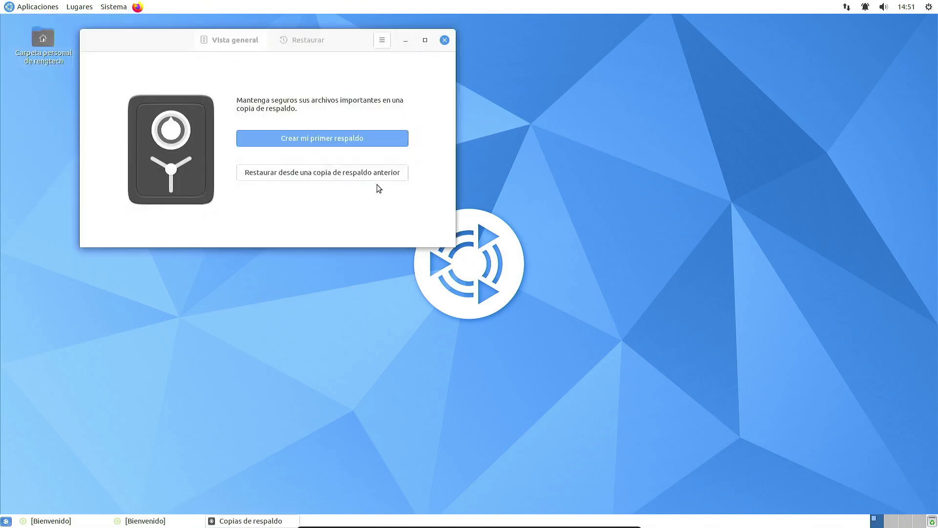
pyautogui.click(382, 40)
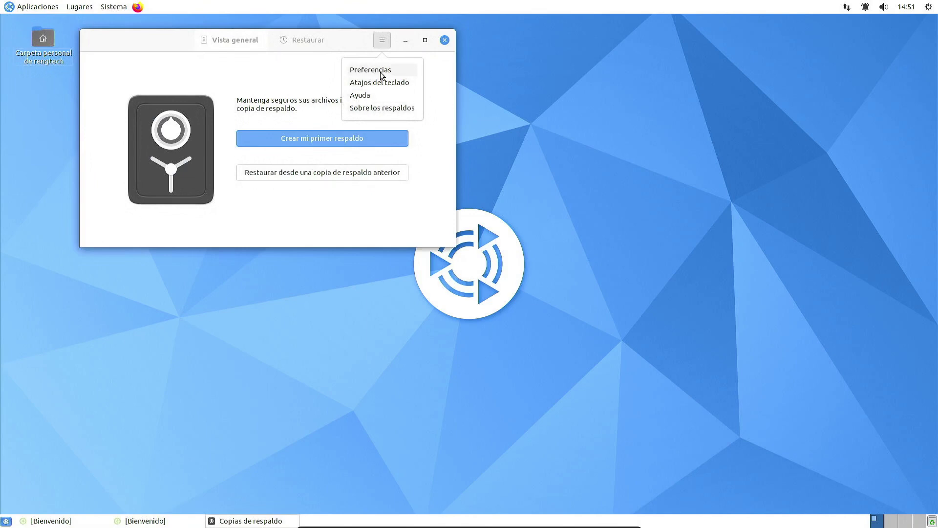
pyautogui.click(381, 73)
pyautogui.click(579, 151)
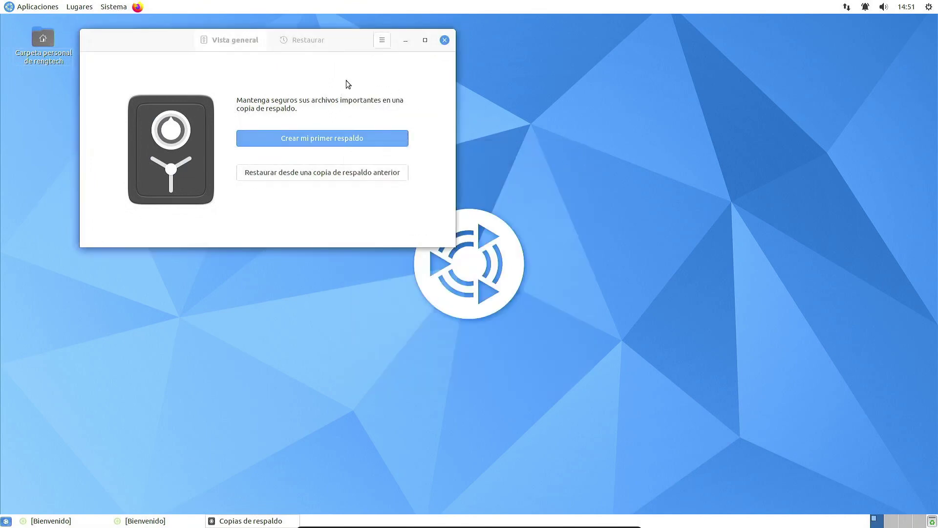
pyautogui.click(37, 7)
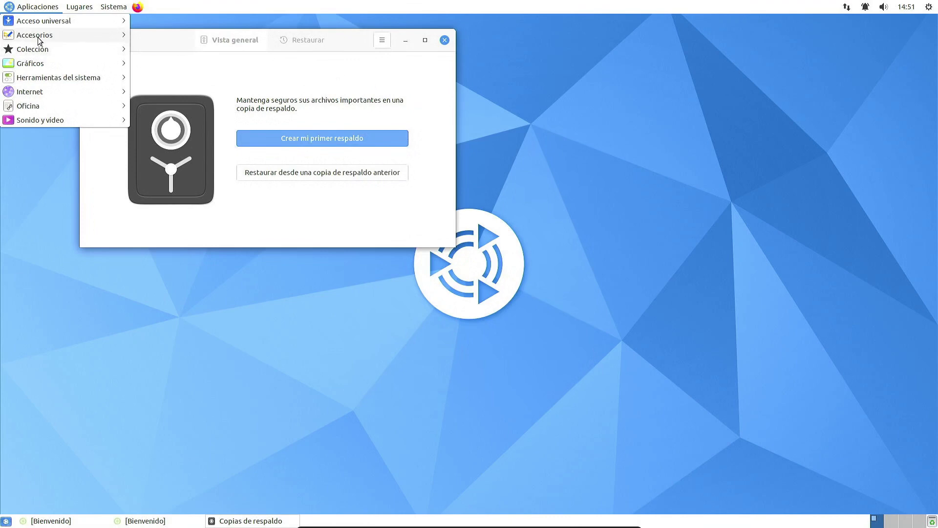
pyautogui.click(426, 99)
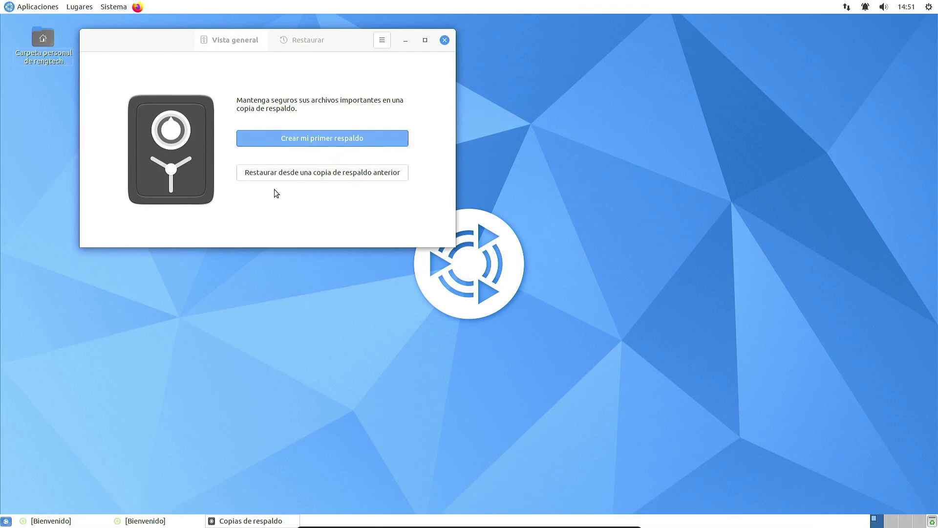
pyautogui.click(446, 41)
# Step: Open Discos, check its version 41.0, view the CD/DVD drive and 11 GB disk partitions, then close it
pyautogui.click(38, 7)
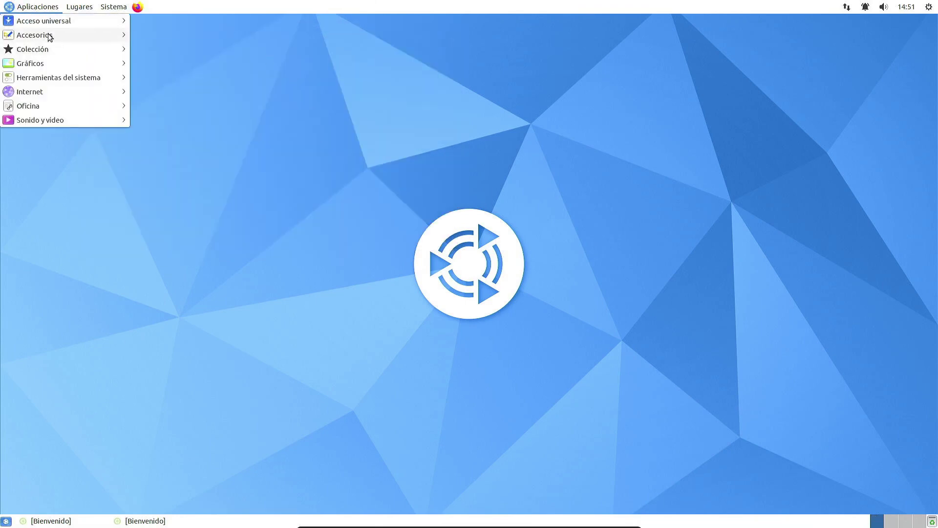
pyautogui.moveTo(50, 37)
pyautogui.click(210, 79)
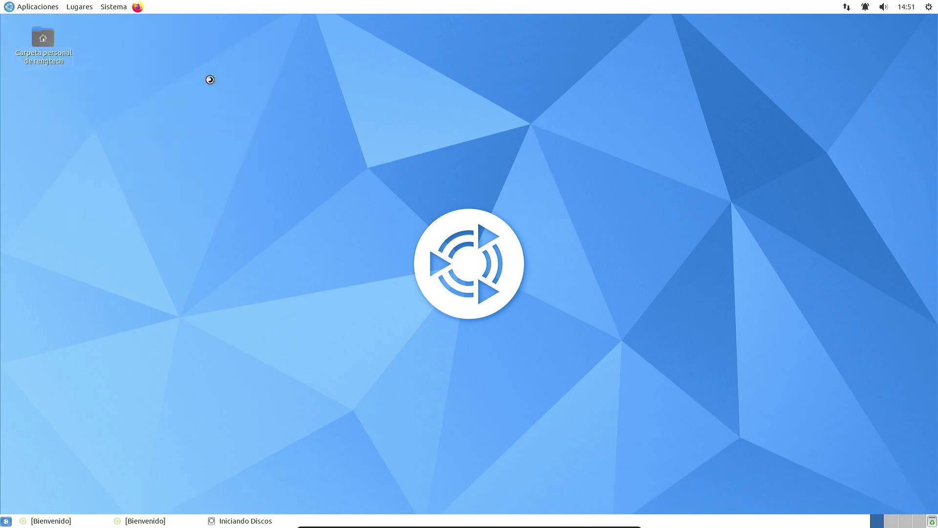
pyautogui.click(334, 130)
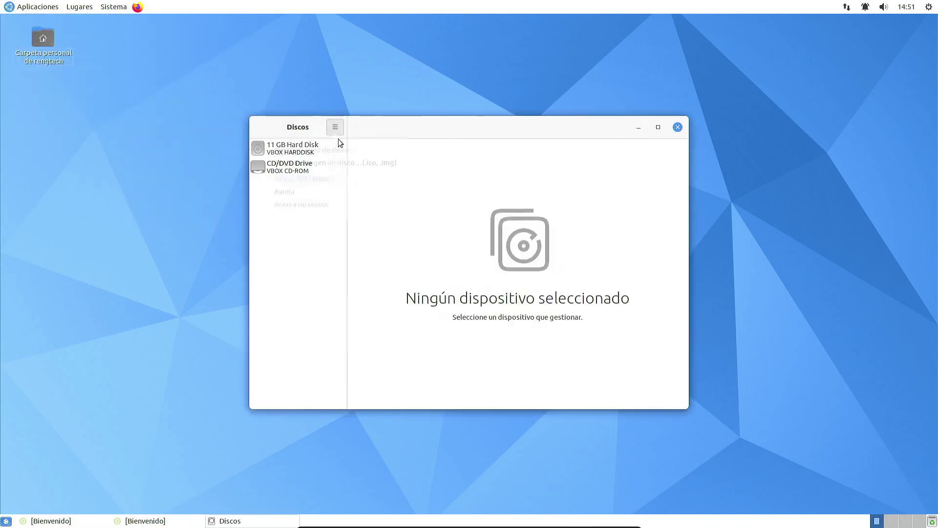
pyautogui.click(320, 213)
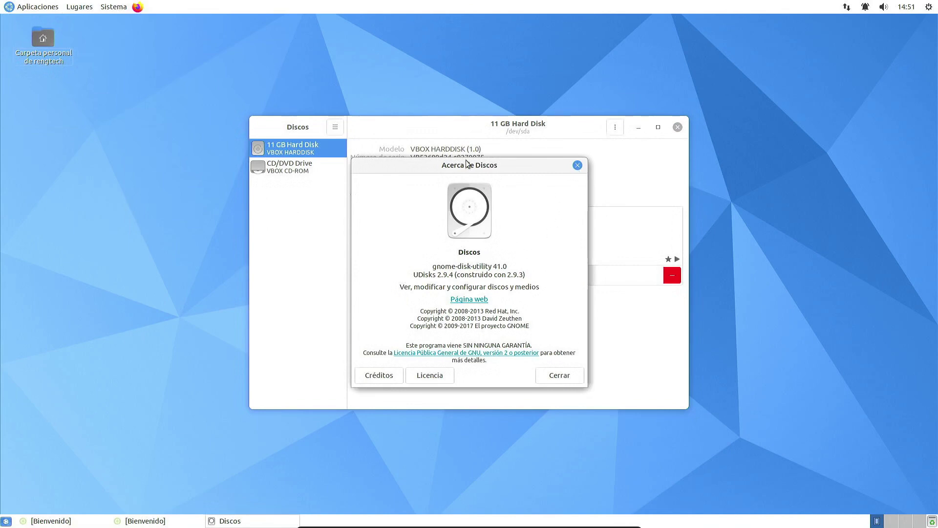
pyautogui.click(577, 165)
pyautogui.click(285, 169)
pyautogui.click(303, 153)
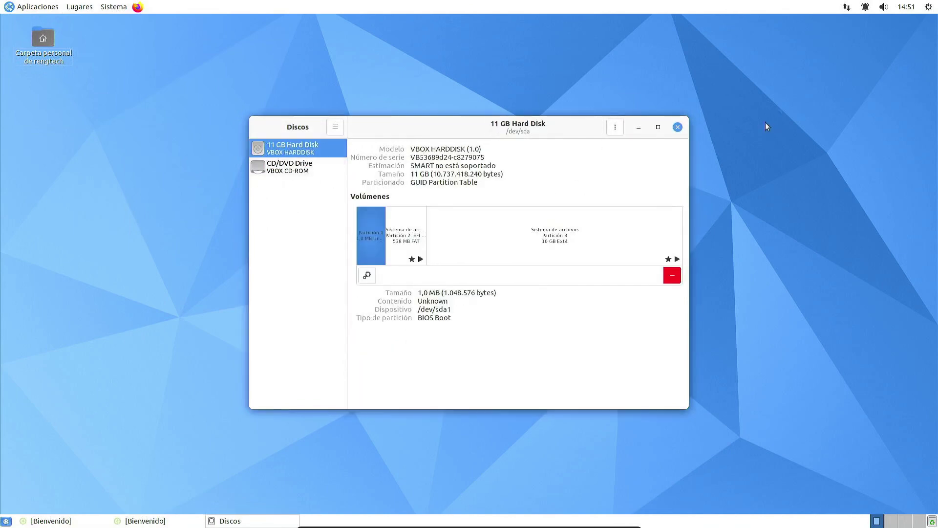
pyautogui.click(678, 128)
pyautogui.click(59, 7)
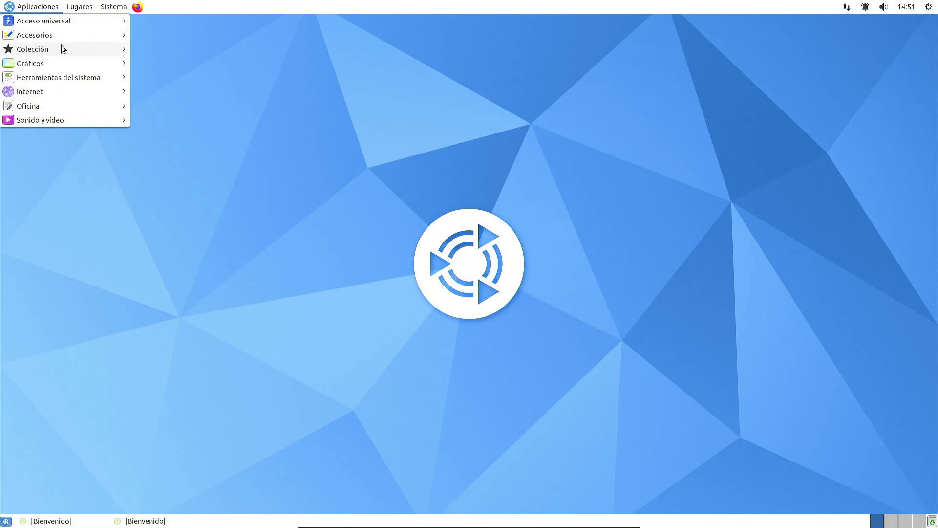
pyautogui.moveTo(62, 36)
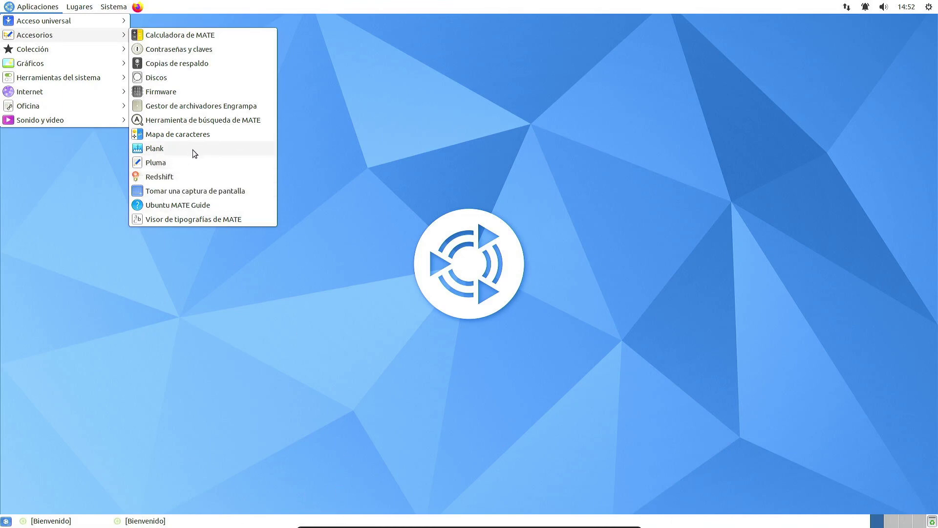
pyautogui.click(195, 162)
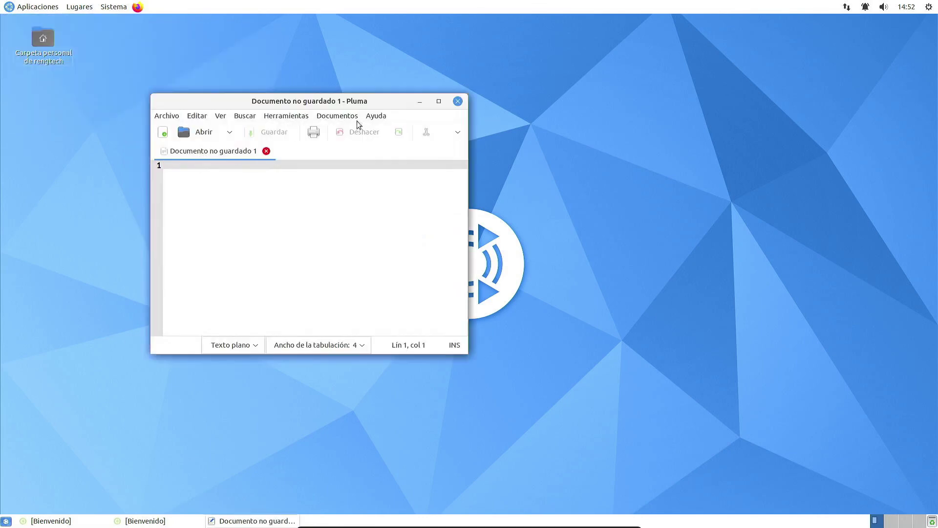
# Step: View Pluma's Acerca de information, then quit Pluma
pyautogui.click(376, 116)
pyautogui.click(392, 140)
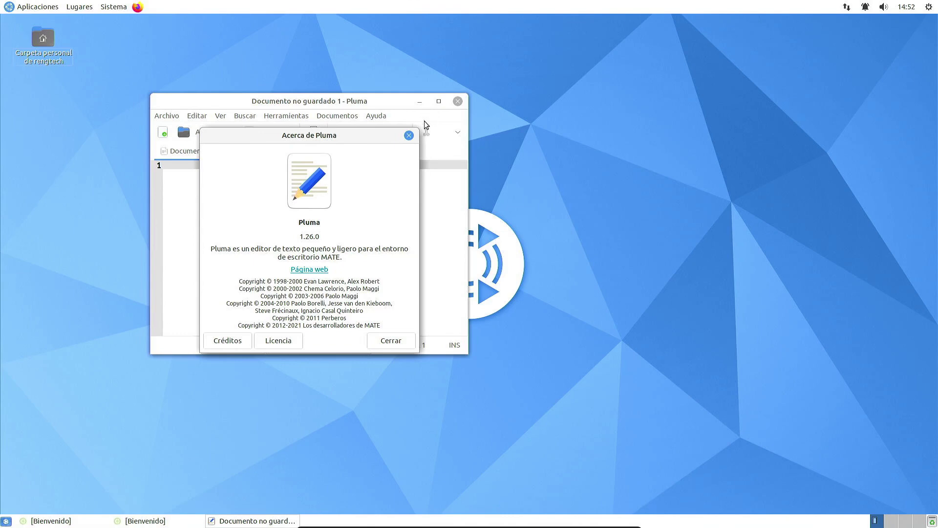
pyautogui.click(409, 135)
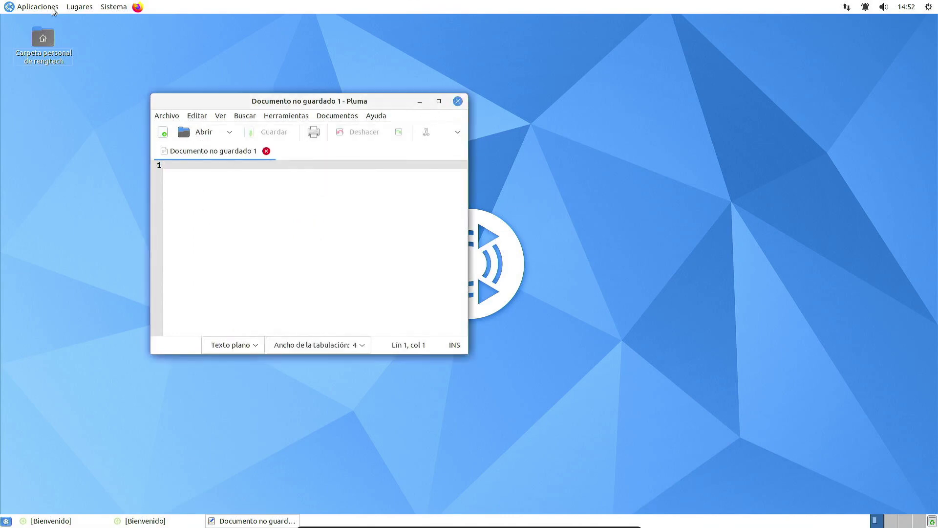
pyautogui.hotkey('ctrl', 'q')
# Step: Capture a selected area around the centre logo with the screenshot tool and discard it
pyautogui.click(53, 9)
pyautogui.moveTo(49, 64)
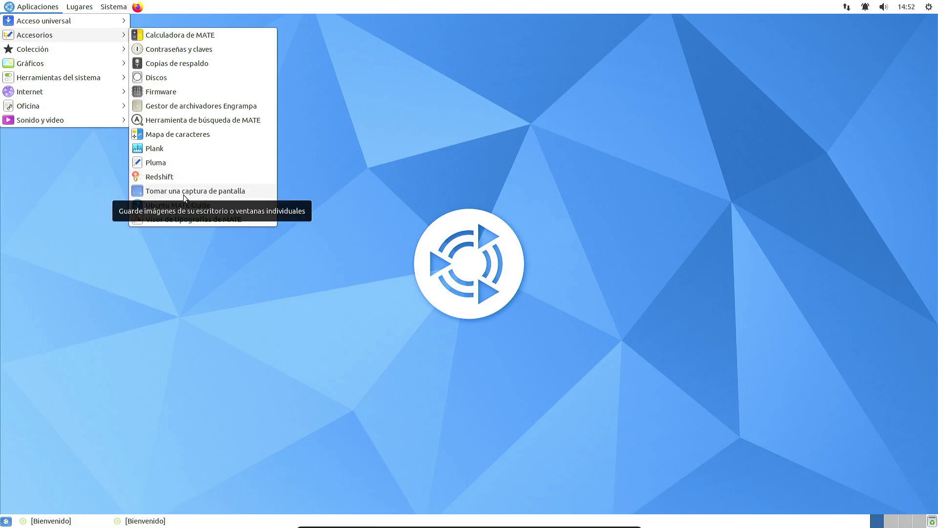
pyautogui.click(184, 194)
pyautogui.click(441, 221)
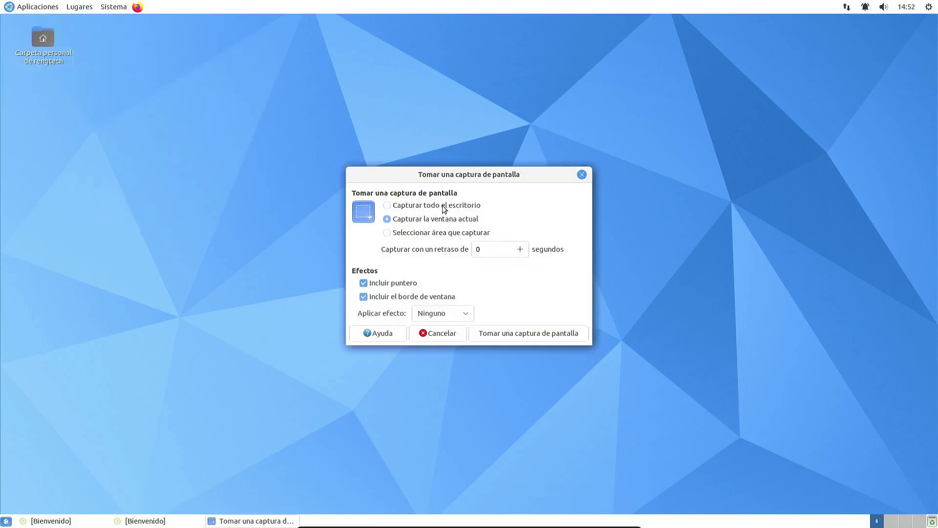
pyautogui.click(454, 233)
pyautogui.click(532, 336)
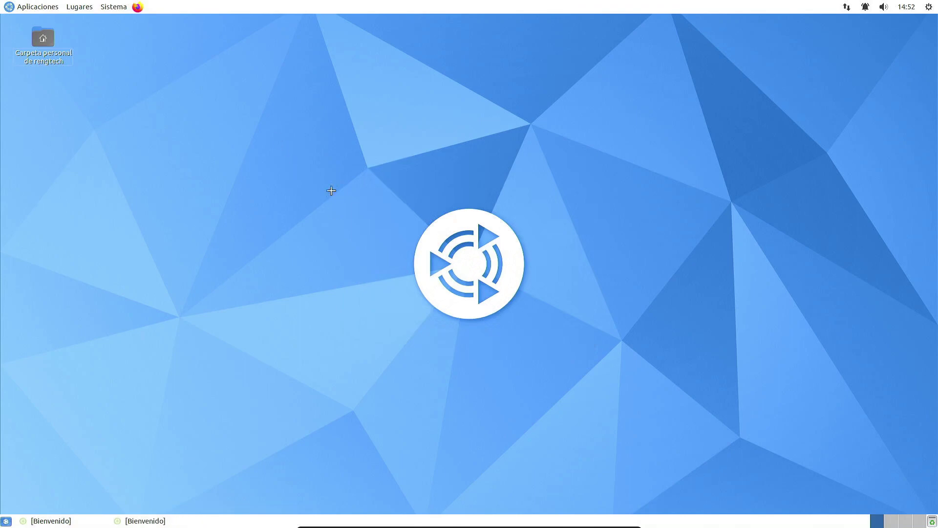
pyautogui.moveTo(329, 190); pyautogui.dragTo(610, 337)
pyautogui.click(617, 223)
pyautogui.click(35, 5)
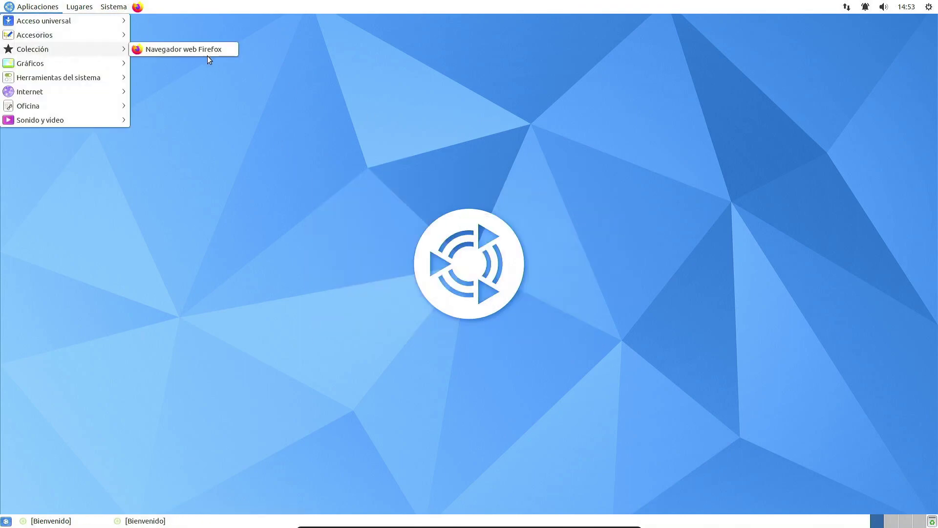
# Step: Launch Escáner de documentos from Gráficos, view its version 40.5, then close it
pyautogui.moveTo(84, 62)
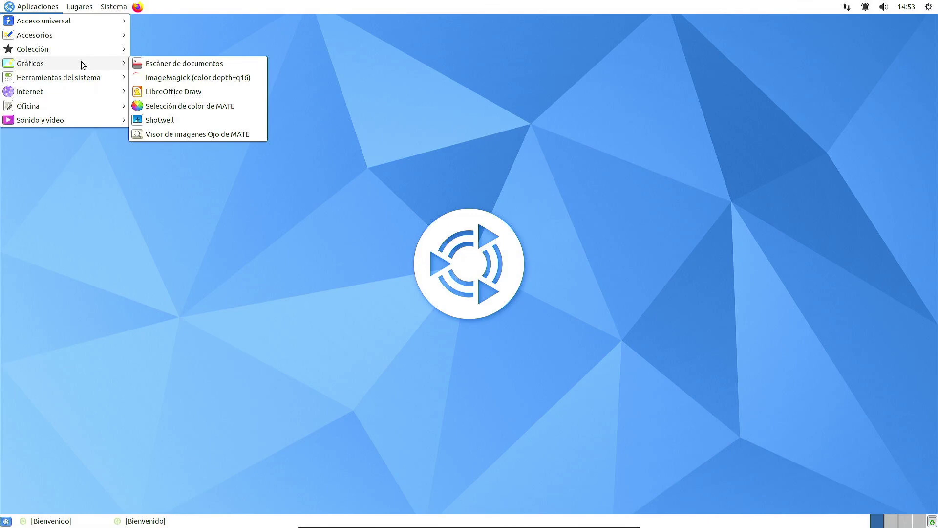
pyautogui.click(201, 65)
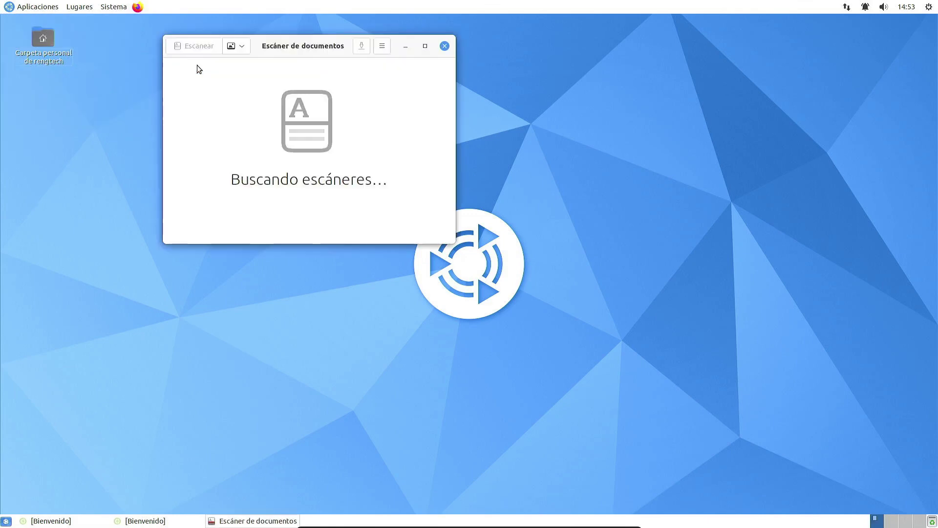
pyautogui.click(383, 46)
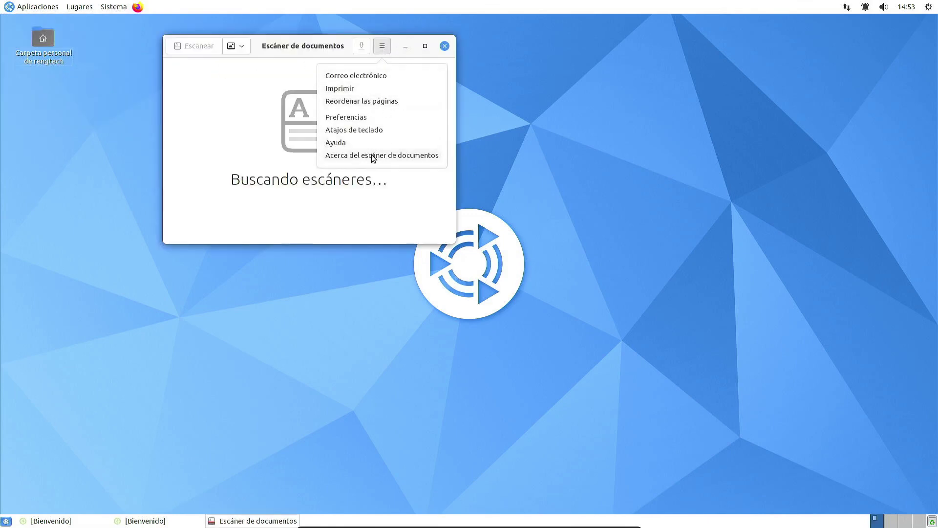
pyautogui.click(373, 156)
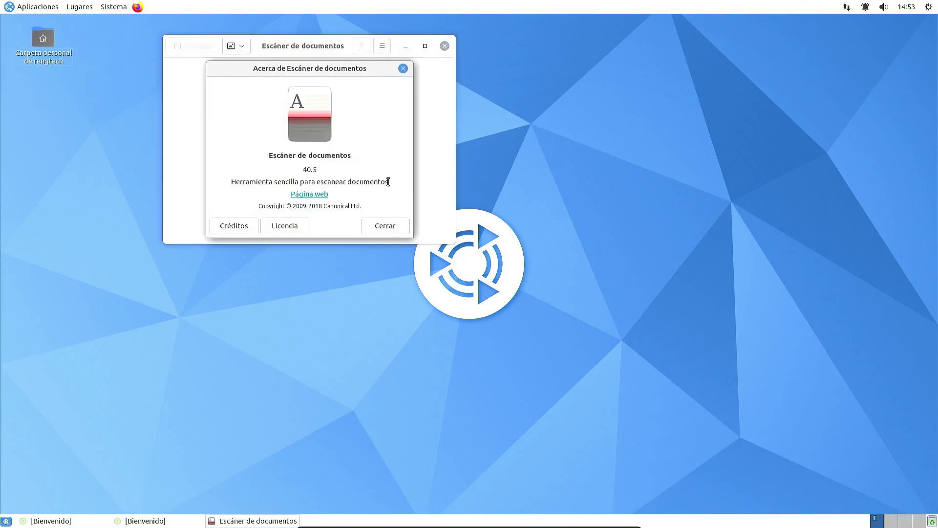
pyautogui.click(404, 68)
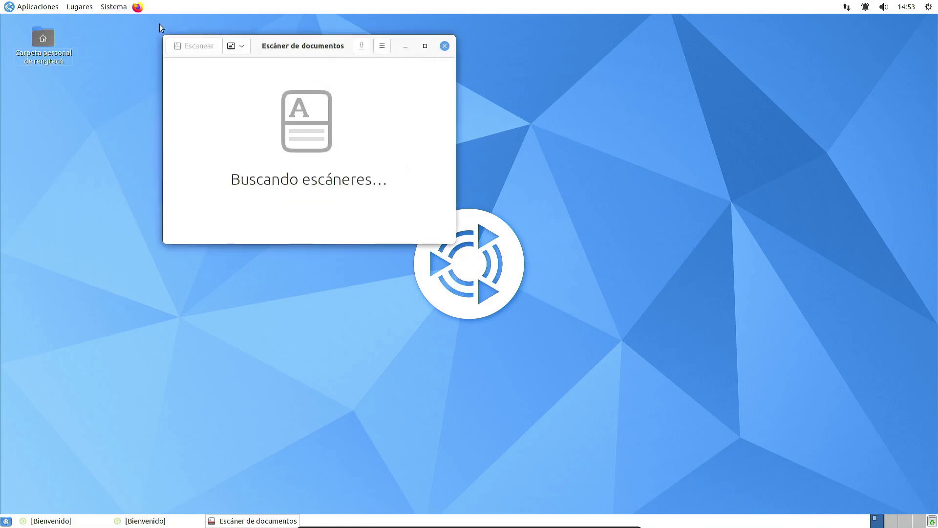
pyautogui.click(50, 7)
pyautogui.click(443, 49)
pyautogui.click(444, 46)
pyautogui.click(38, 7)
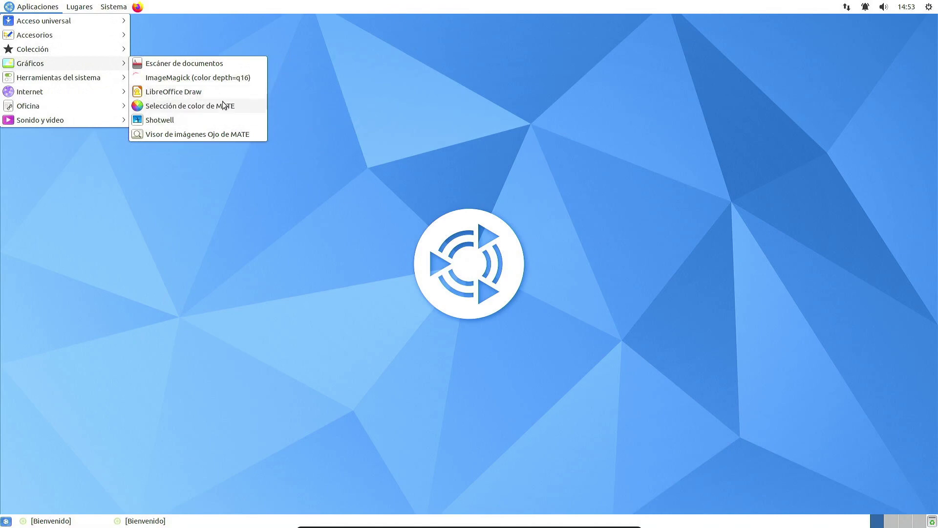
pyautogui.click(232, 110)
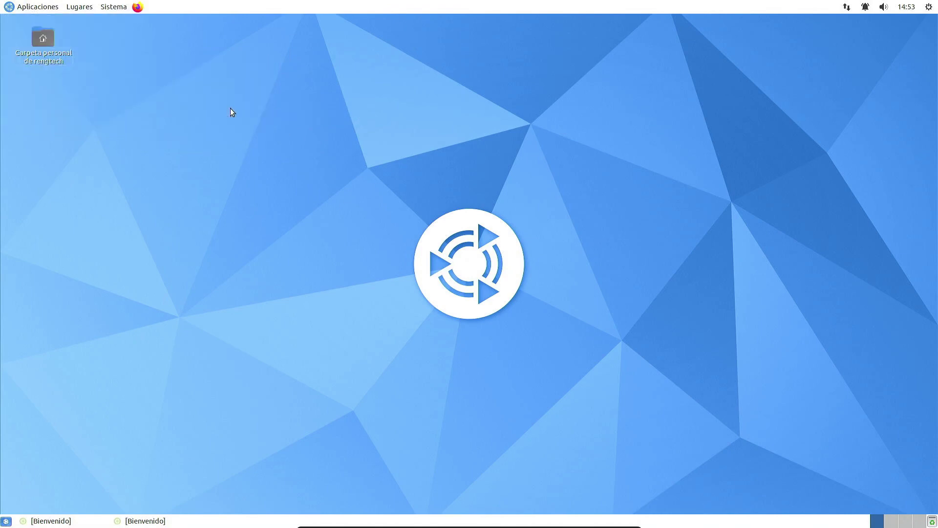
pyautogui.click(491, 281)
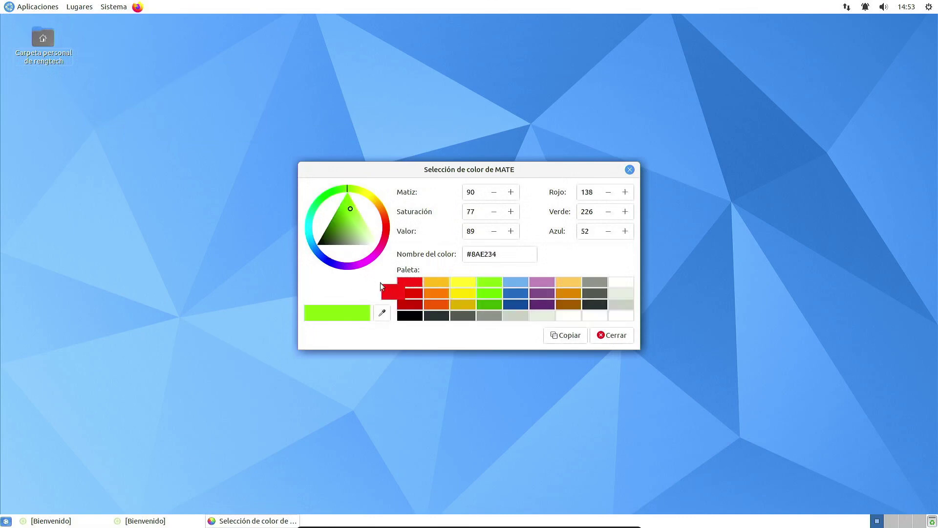
pyautogui.click(412, 304)
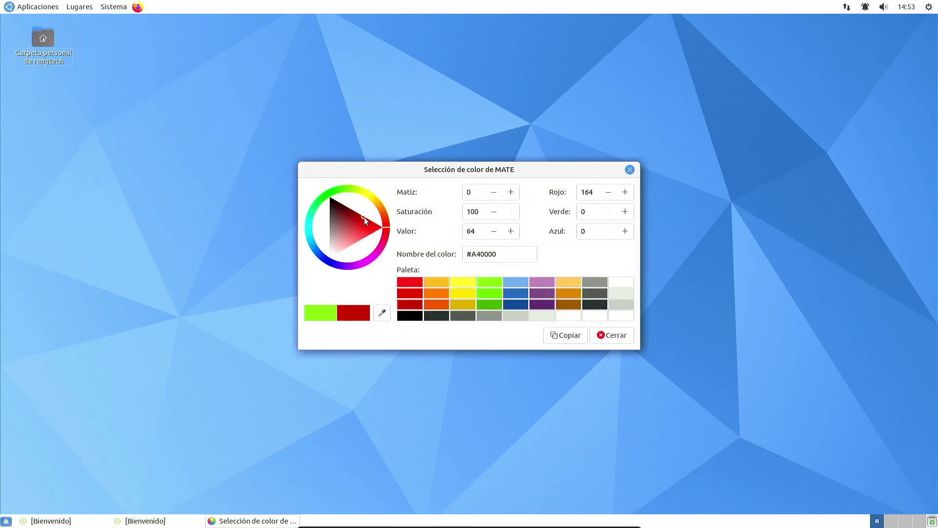
pyautogui.moveTo(364, 217); pyautogui.dragTo(327, 259)
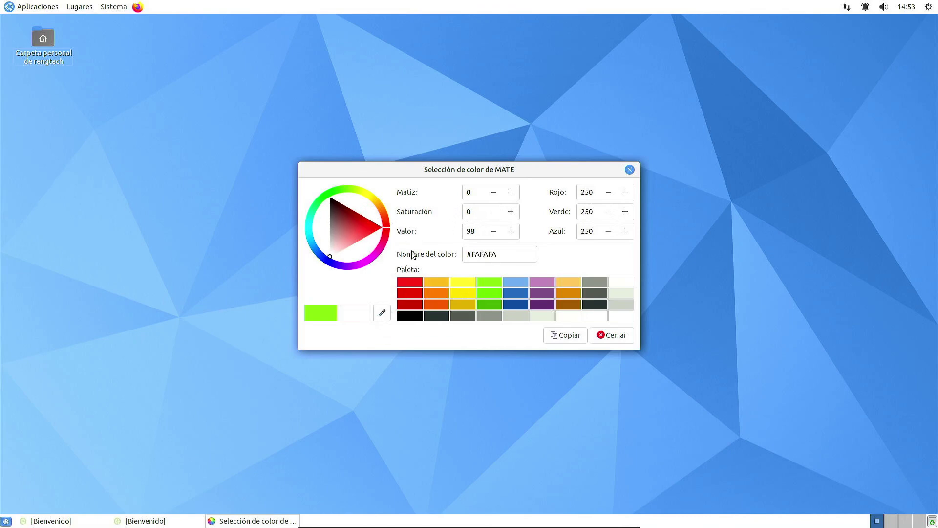
pyautogui.click(611, 335)
pyautogui.click(34, 7)
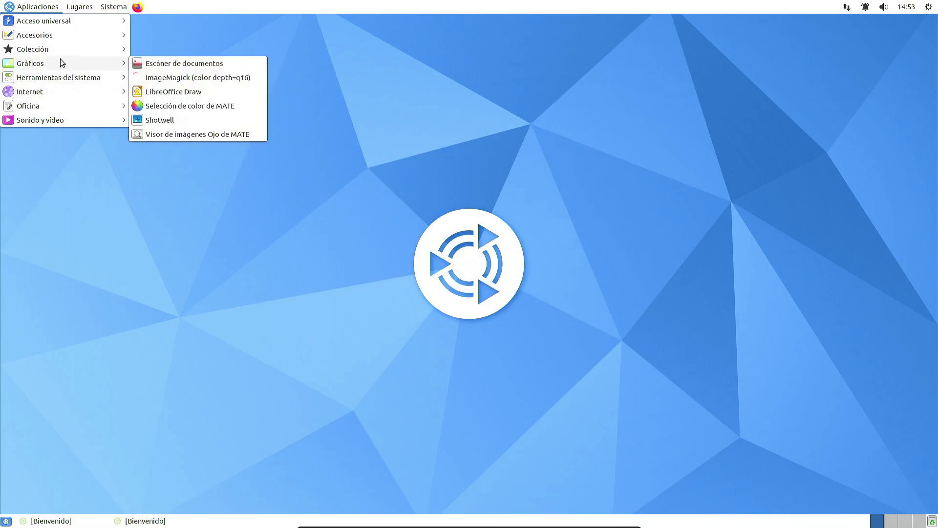
# Step: Launch Analizador del uso del disco, inspect the 10,5 GB filesystem at 87,8 % used, then close it
pyautogui.moveTo(53, 78)
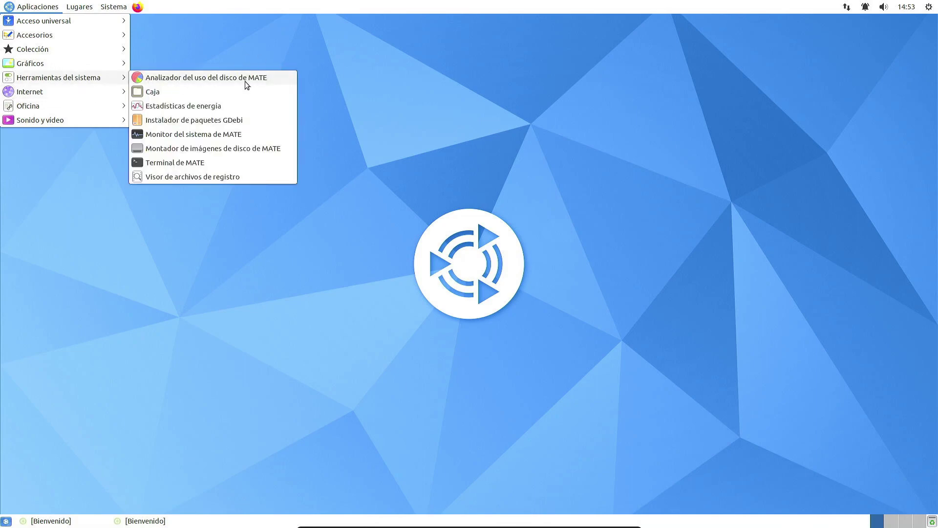
pyautogui.click(248, 79)
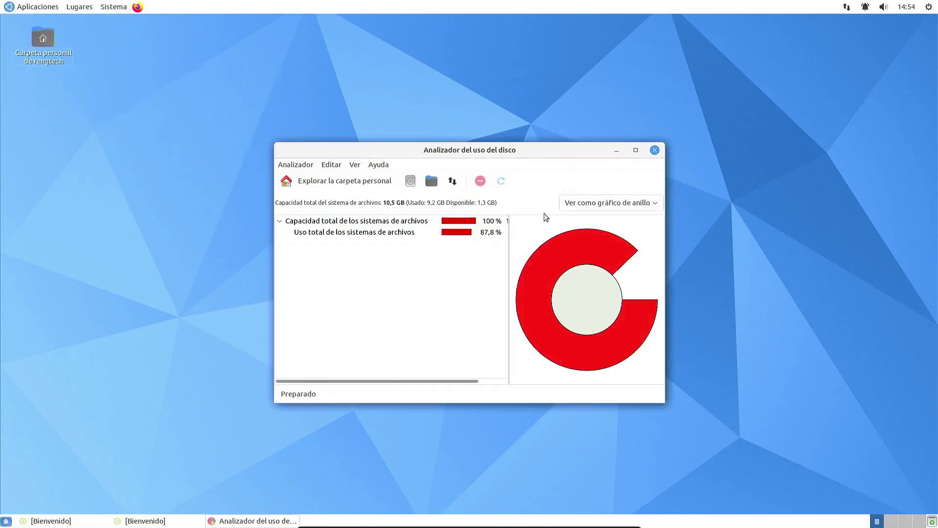
pyautogui.click(584, 245)
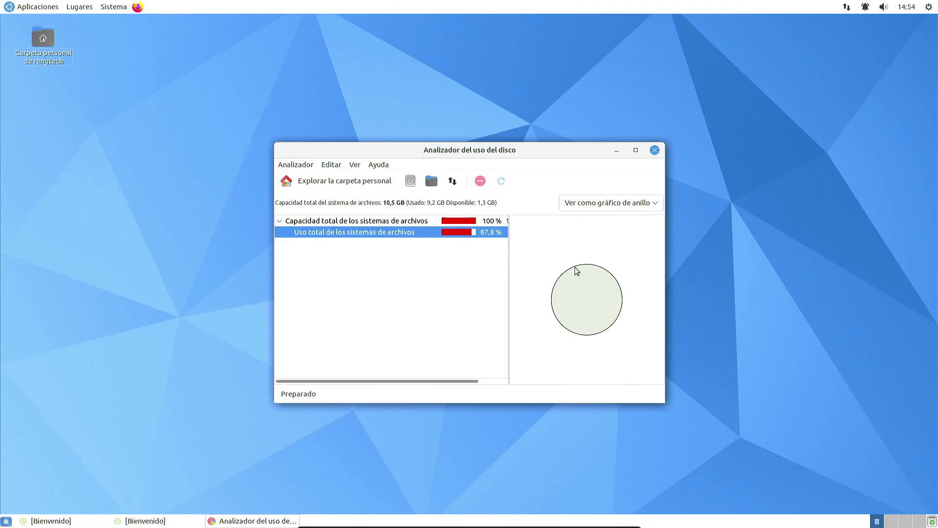
pyautogui.click(455, 222)
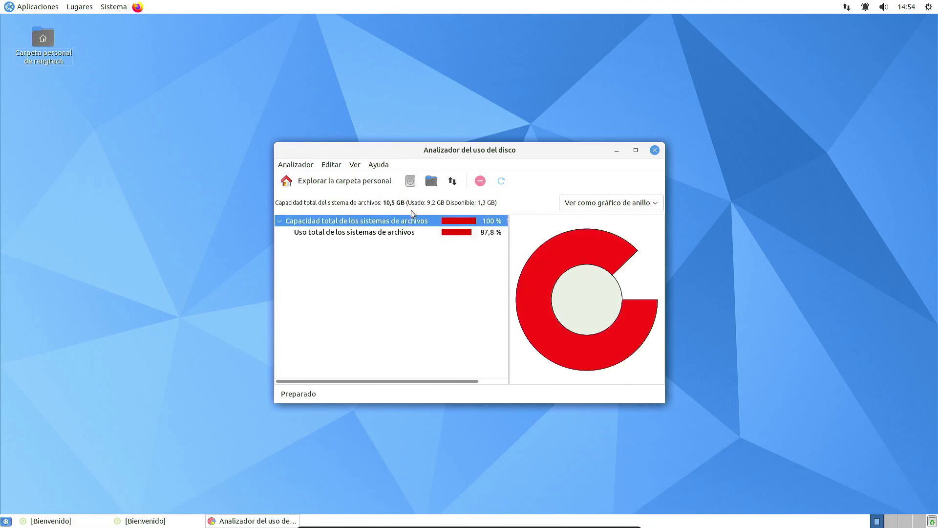
pyautogui.click(655, 151)
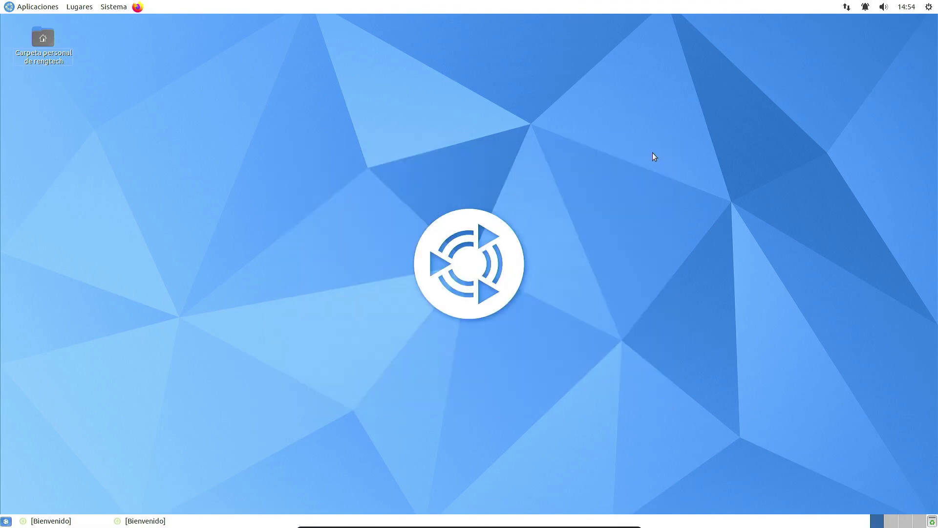
# Step: Launch Caja and browse the Música, Imágenes and Vídeos places before returning to the home folder
pyautogui.click(45, 7)
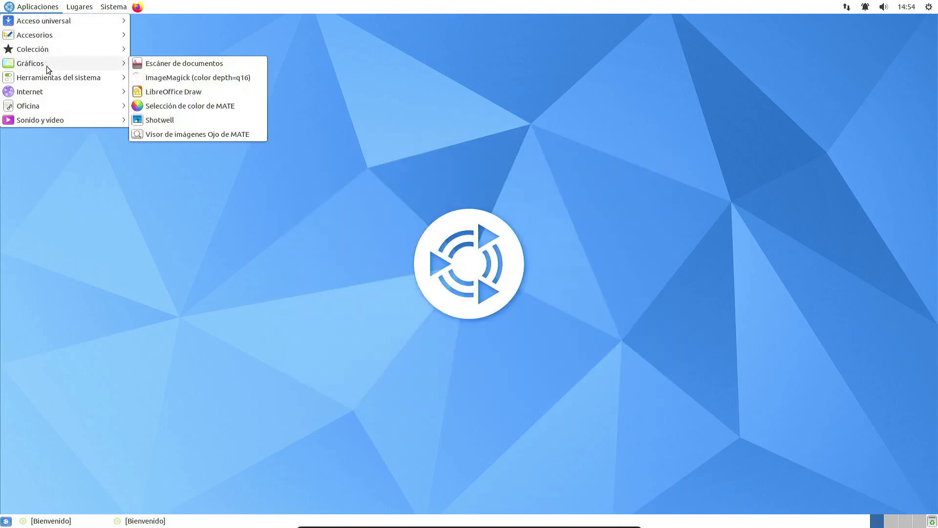
pyautogui.click(275, 95)
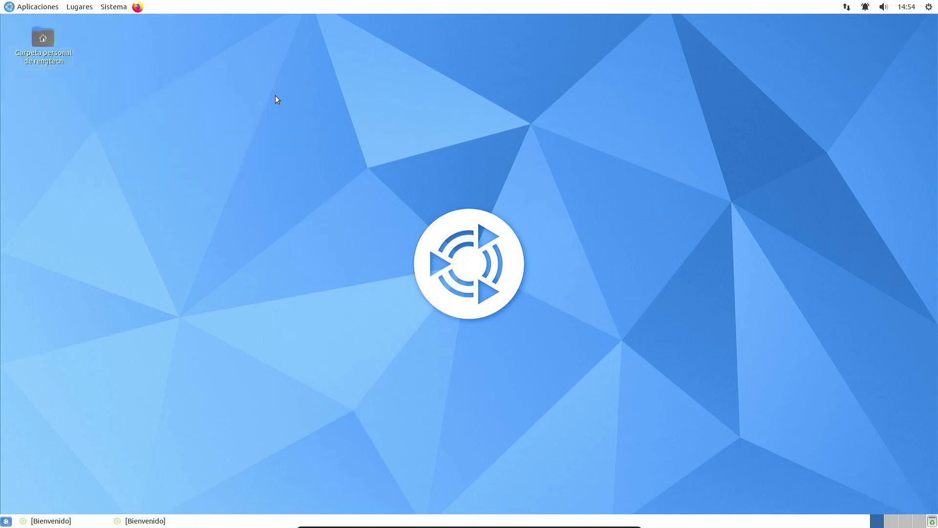
pyautogui.press('Down')
pyautogui.press('Down')
pyautogui.press('Down')
pyautogui.press('Down')
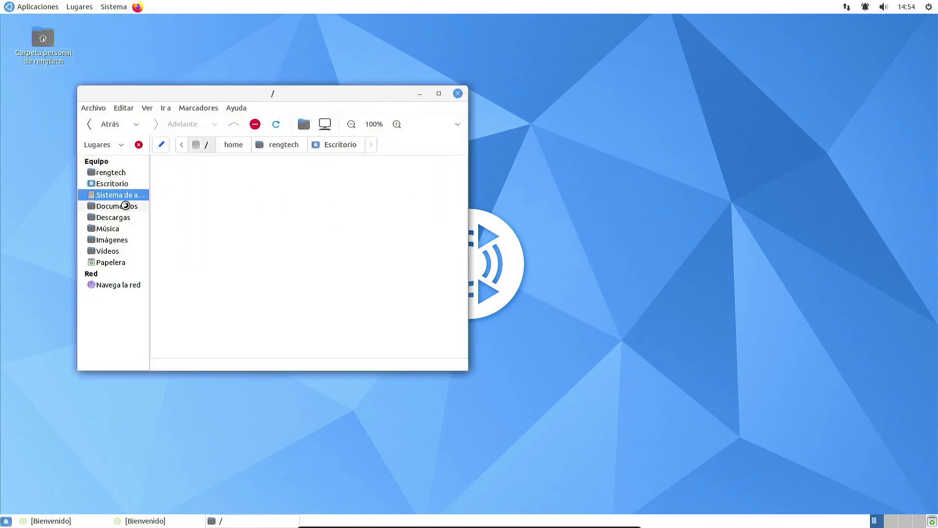
pyautogui.click(123, 229)
pyautogui.click(123, 240)
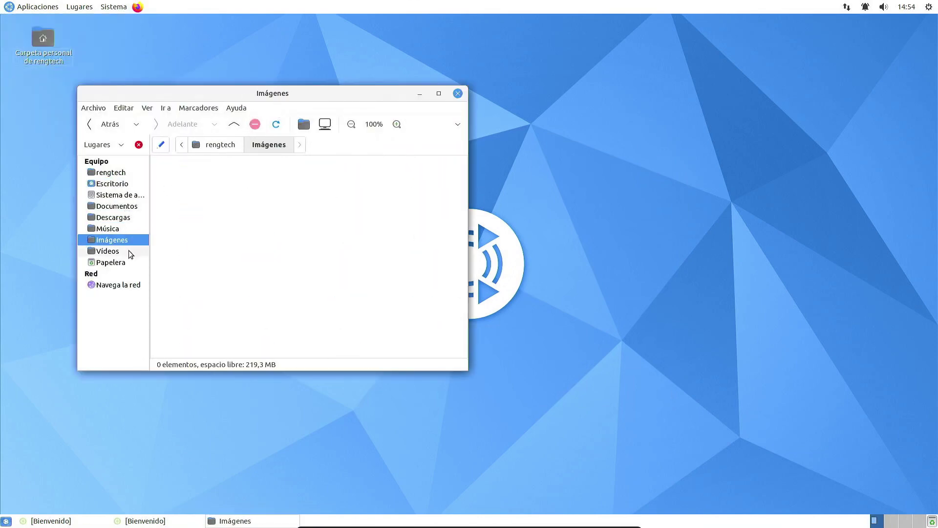
pyautogui.click(124, 251)
pyautogui.click(120, 172)
# Step: Recolour the Descargas folder cyan via Color de carpeta > Cián
pyautogui.rightClick(187, 179)
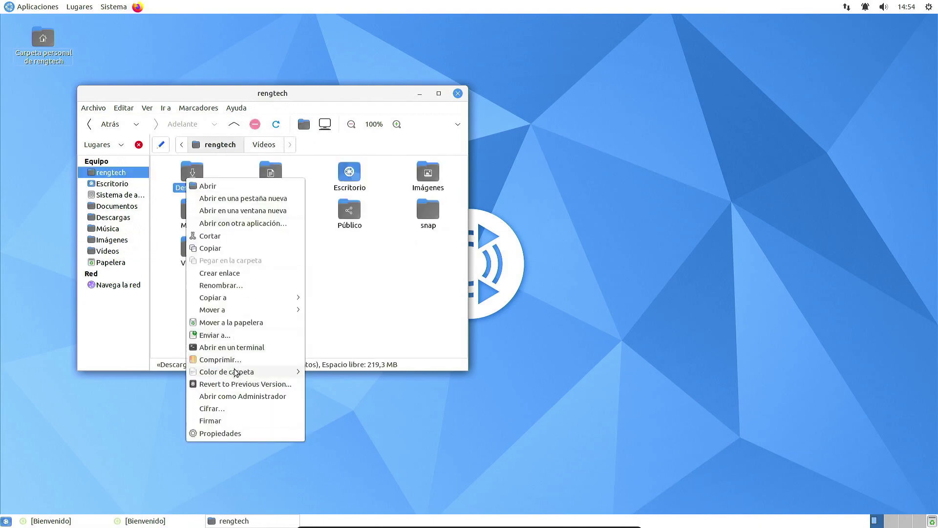
pyautogui.moveTo(237, 377)
pyautogui.moveTo(233, 374)
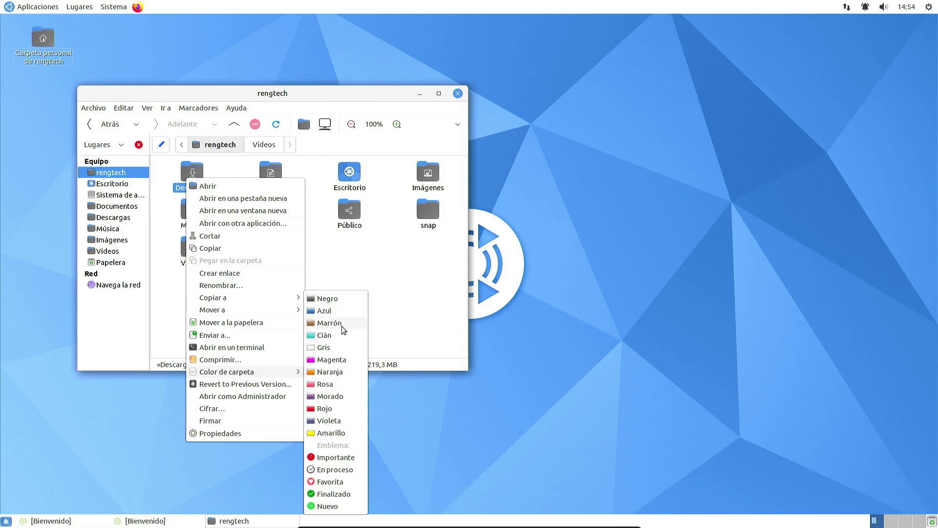
pyautogui.click(350, 254)
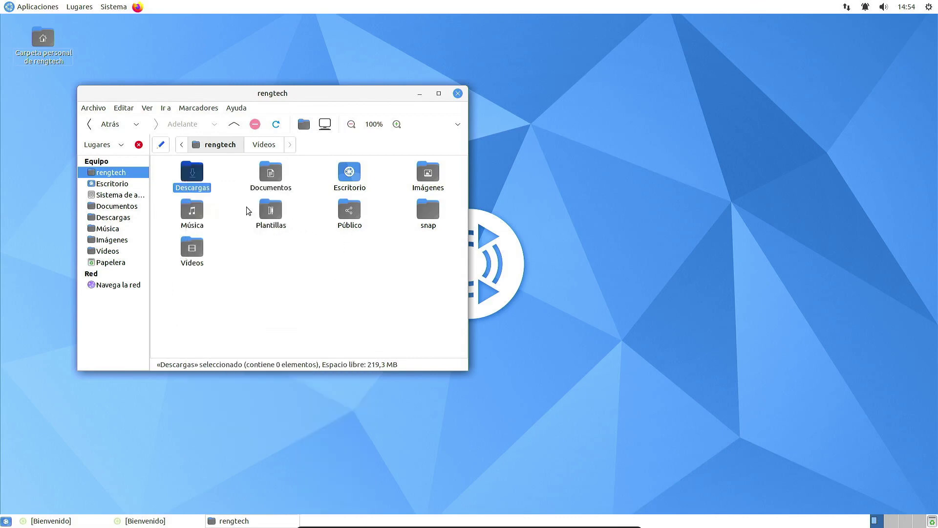
pyautogui.rightClick(196, 184)
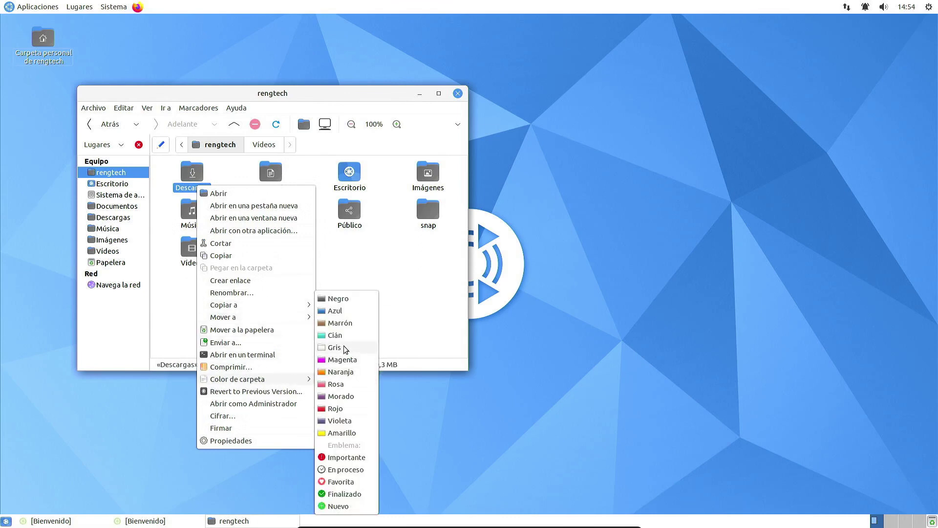
pyautogui.click(342, 341)
# Step: Open Descargas, go back to the home folder, and bring up the Aplicaciones menu
pyautogui.doubleClick(194, 180)
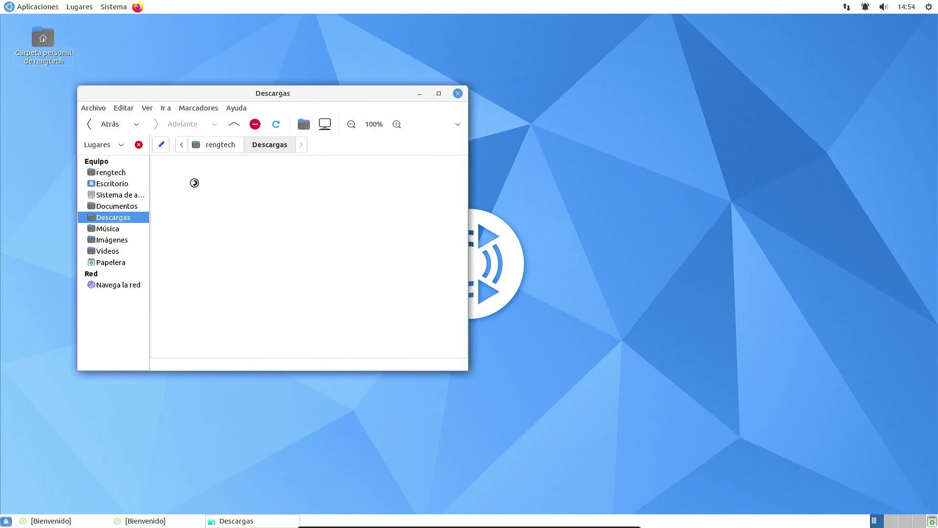
pyautogui.click(88, 125)
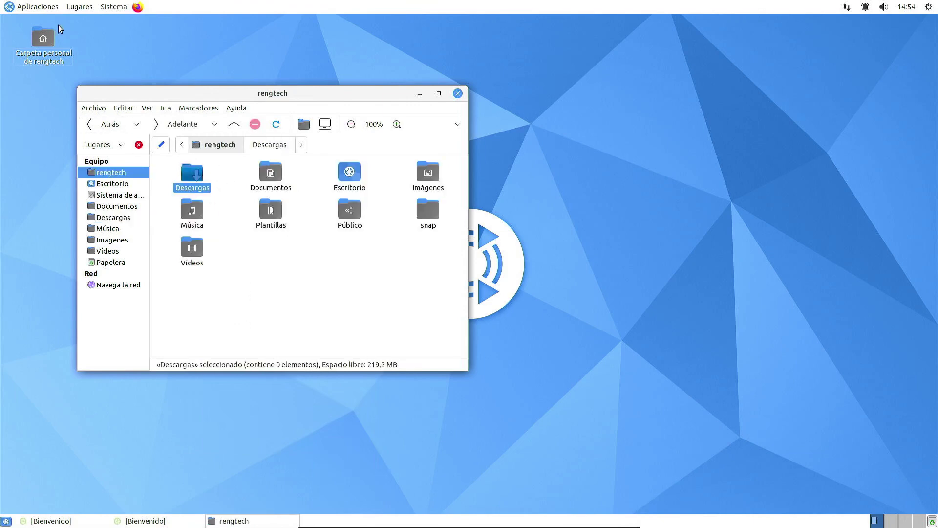
pyautogui.click(45, 10)
pyautogui.moveTo(62, 67)
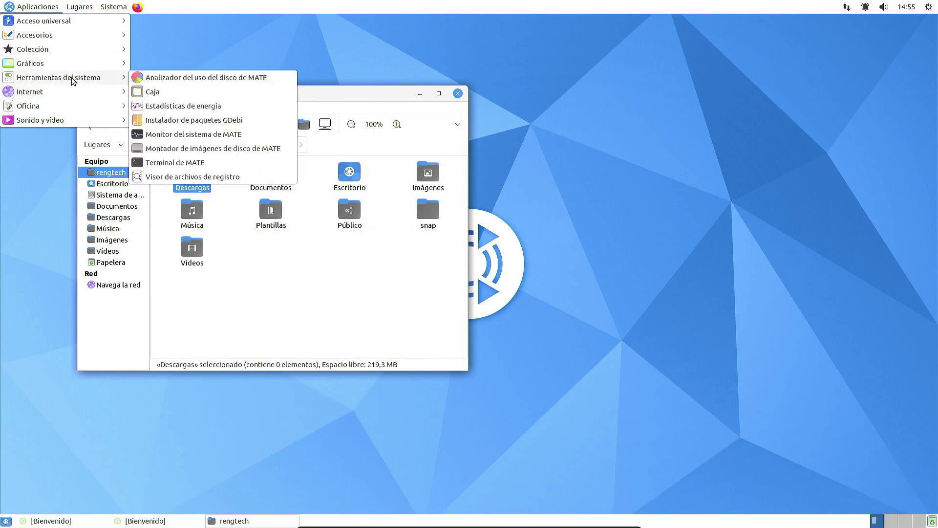
pyautogui.click(166, 105)
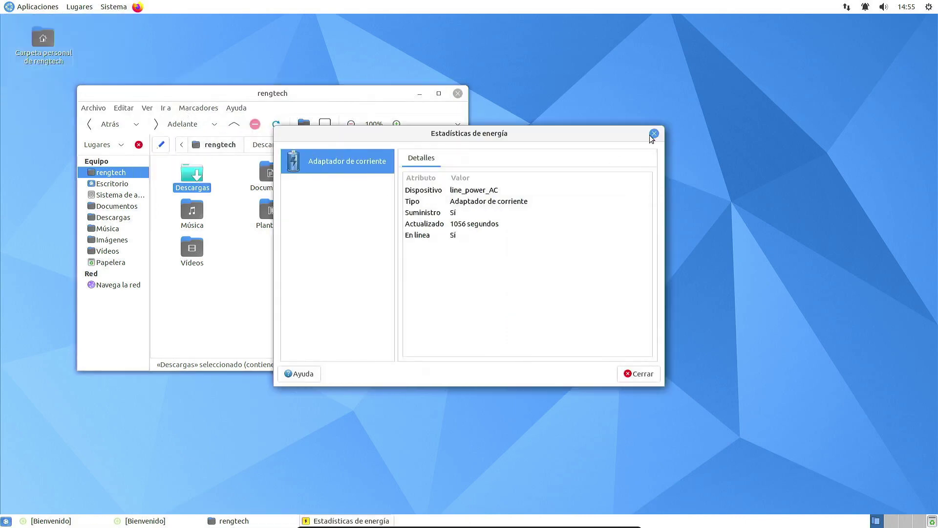
pyautogui.click(655, 134)
pyautogui.click(51, 7)
pyautogui.moveTo(59, 75)
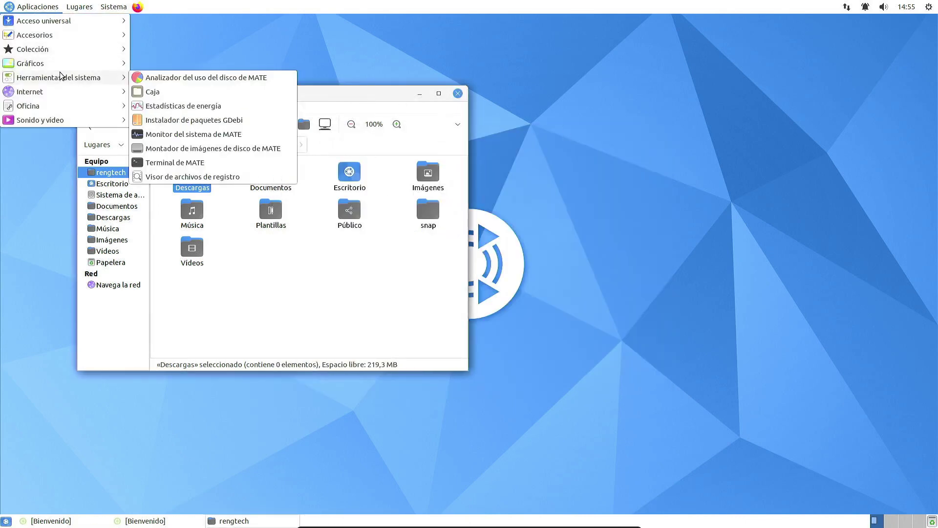
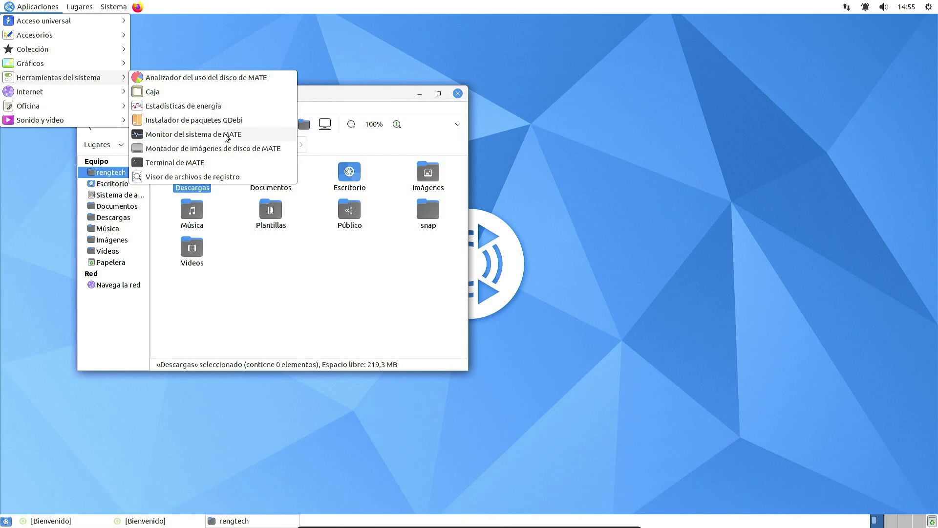
# Step: Briefly open System Monitor, then launch MATE Terminal and view its version information
pyautogui.click(225, 134)
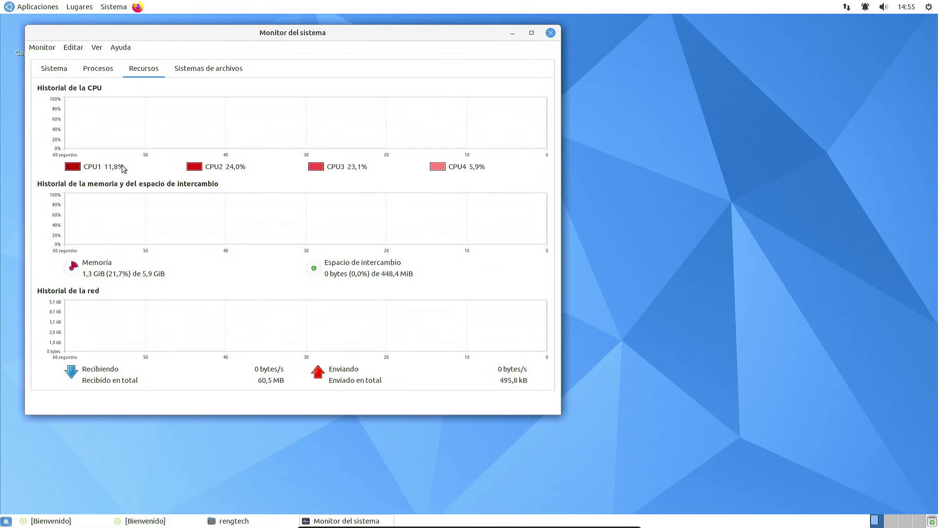
pyautogui.click(551, 32)
pyautogui.click(38, 7)
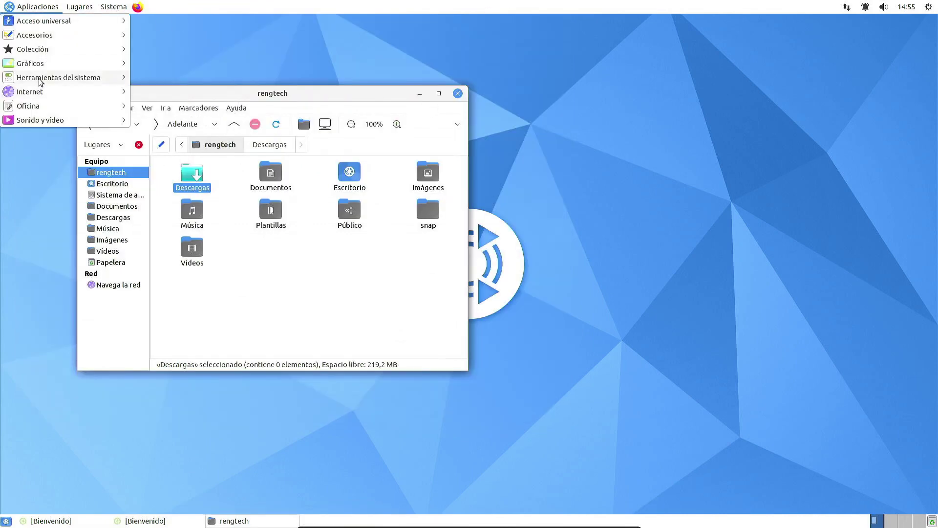
pyautogui.click(175, 162)
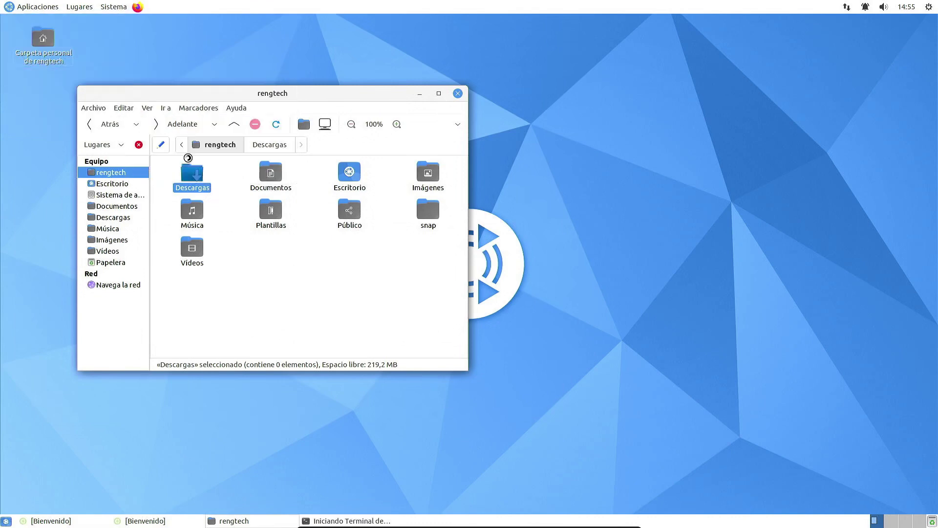
pyautogui.click(629, 108)
pyautogui.click(640, 133)
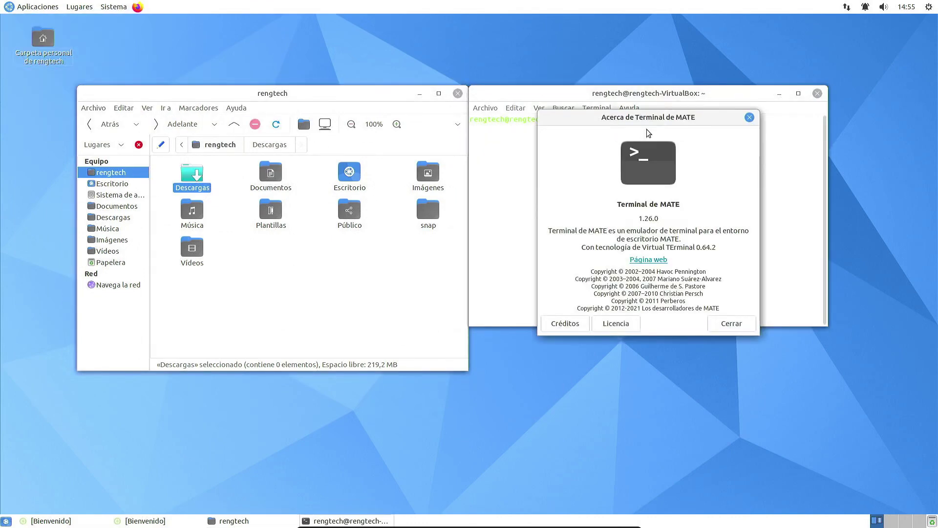
pyautogui.click(750, 117)
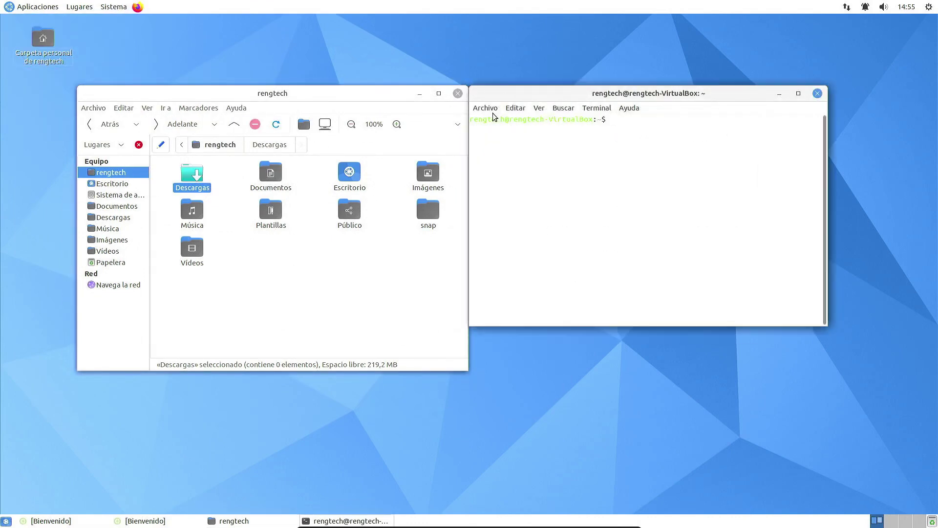
# Step: Edit the Default profile's colours so it stops using system theme colours
pyautogui.click(514, 108)
pyautogui.click(529, 159)
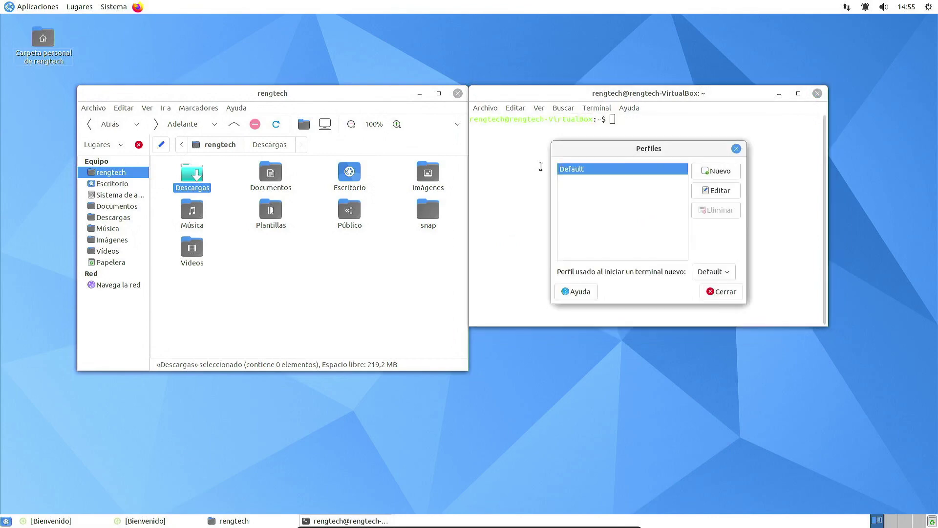
pyautogui.click(717, 192)
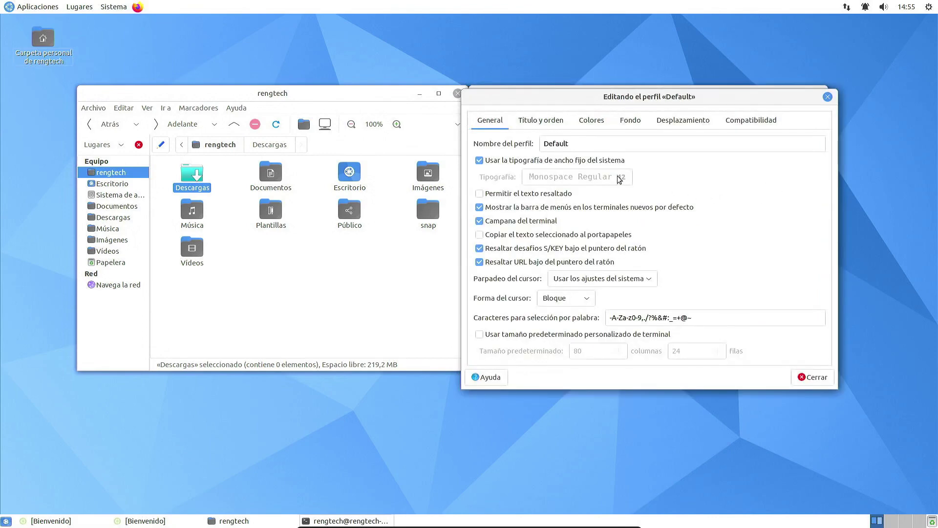
pyautogui.click(541, 120)
pyautogui.click(599, 125)
pyautogui.click(550, 152)
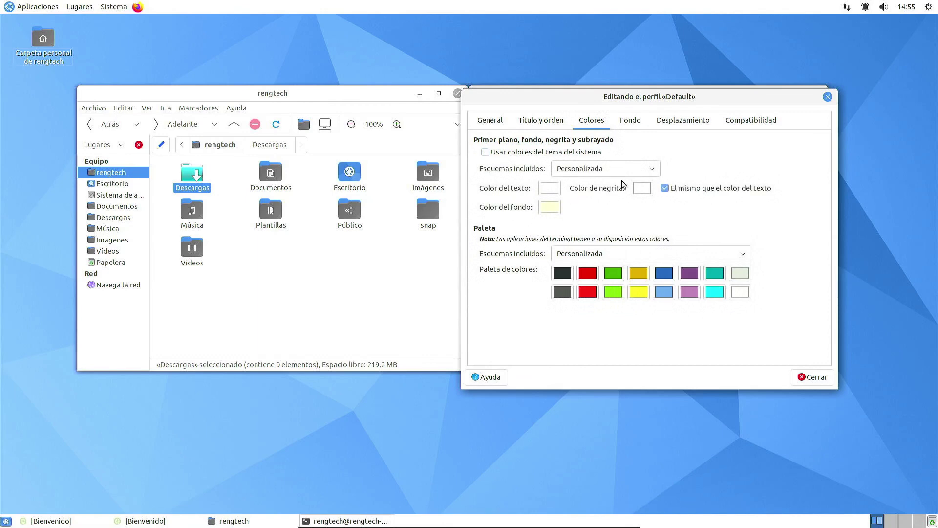
# Step: Set the XTerm palette with the Blanco sobre negro scheme and close the profile dialogs
pyautogui.moveTo(639, 102); pyautogui.dragTo(338, 134)
pyautogui.click(320, 278)
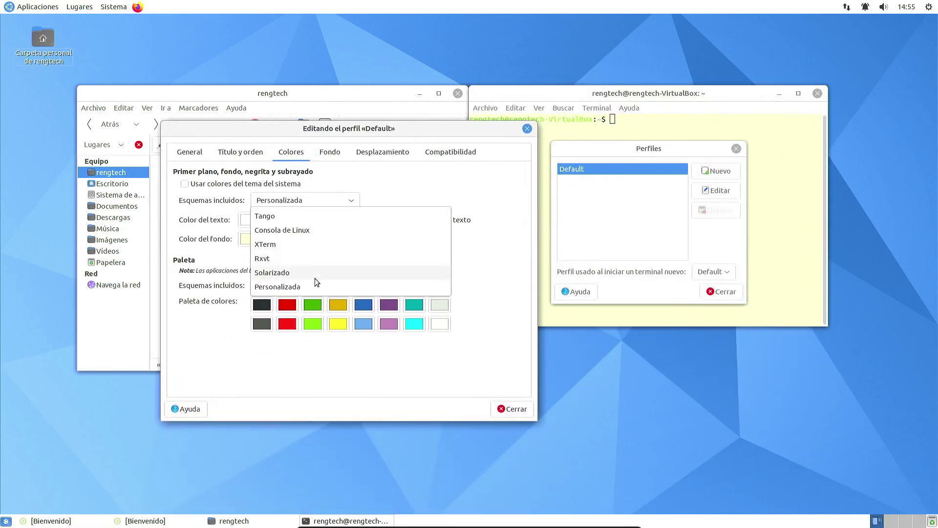
pyautogui.click(301, 244)
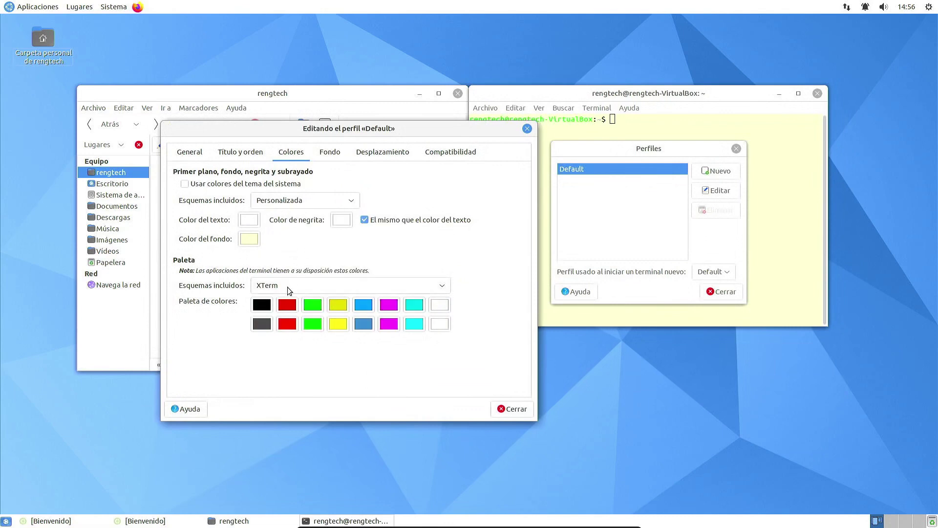
pyautogui.click(303, 200)
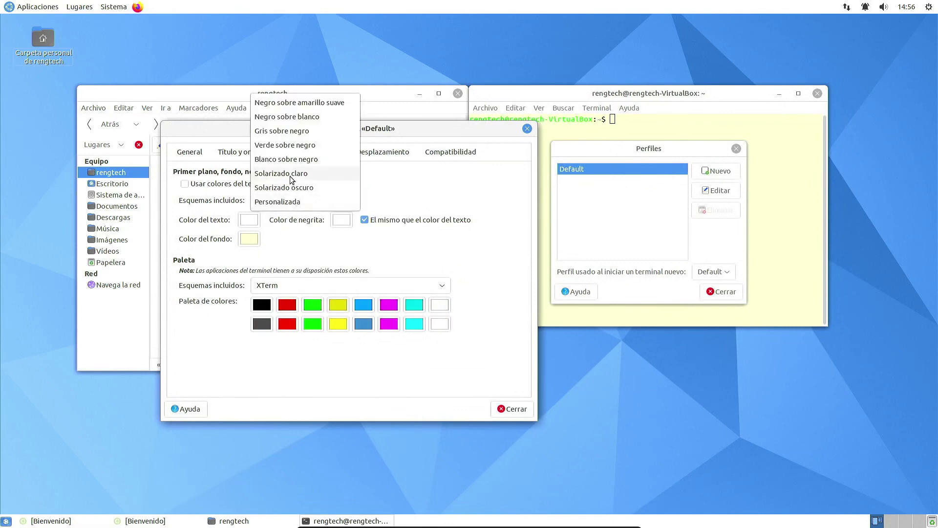
pyautogui.press('Escape')
pyautogui.scroll(1, 303, 200)
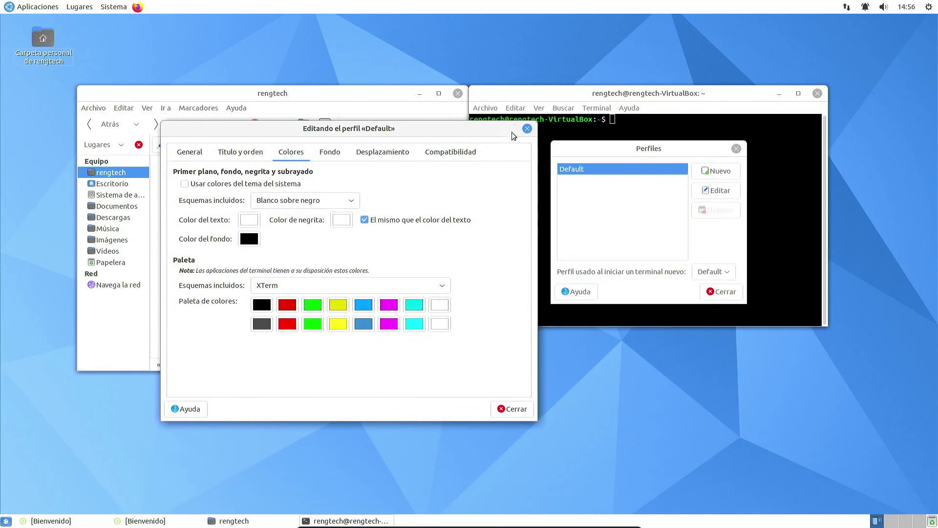
pyautogui.press('Escape')
pyautogui.click(737, 149)
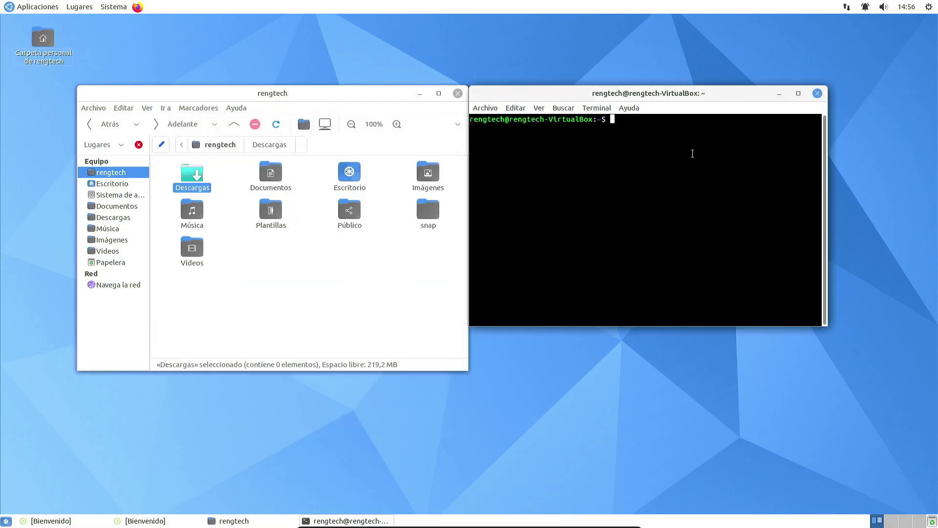
pyautogui.click(486, 107)
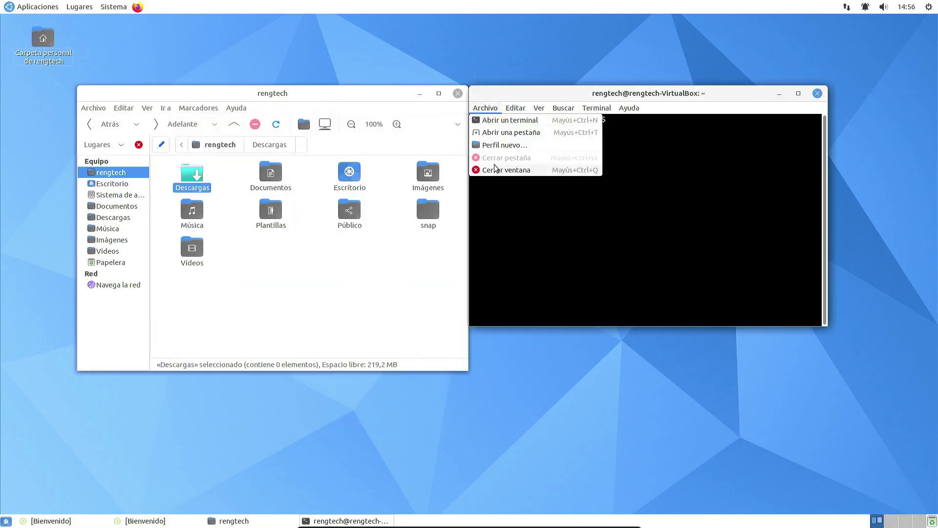
# Step: Close the terminal, browse the Internet and Oficina menus, and launch LibreOffice
pyautogui.click(496, 170)
pyautogui.click(37, 6)
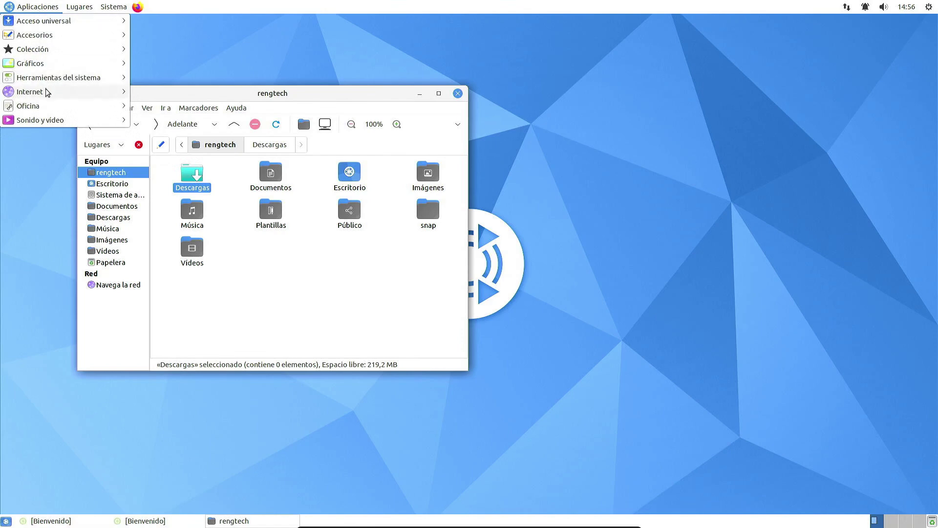
pyautogui.moveTo(48, 92)
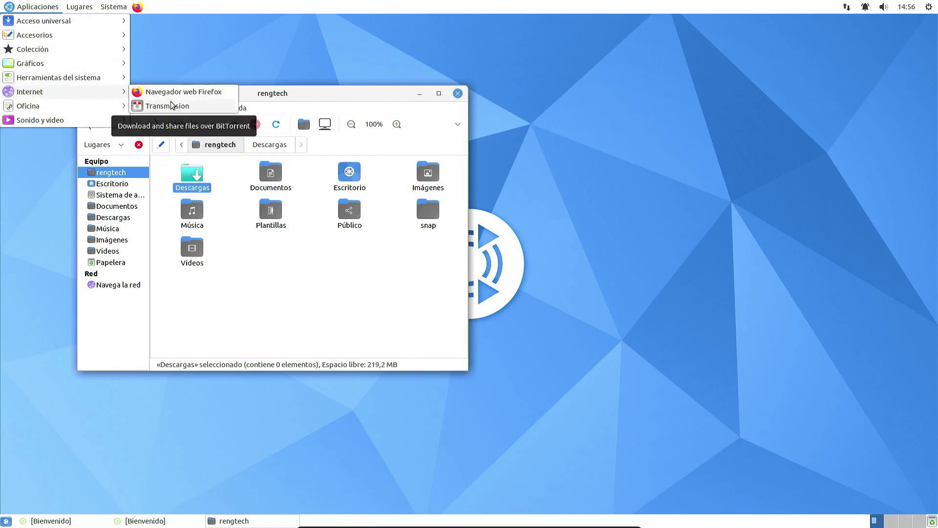
pyautogui.moveTo(110, 108)
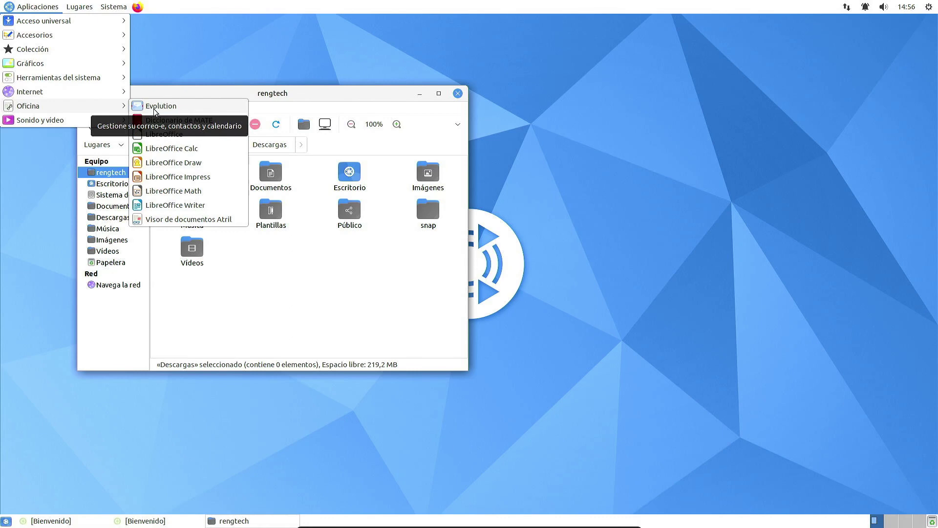
pyautogui.click(189, 135)
pyautogui.click(49, 6)
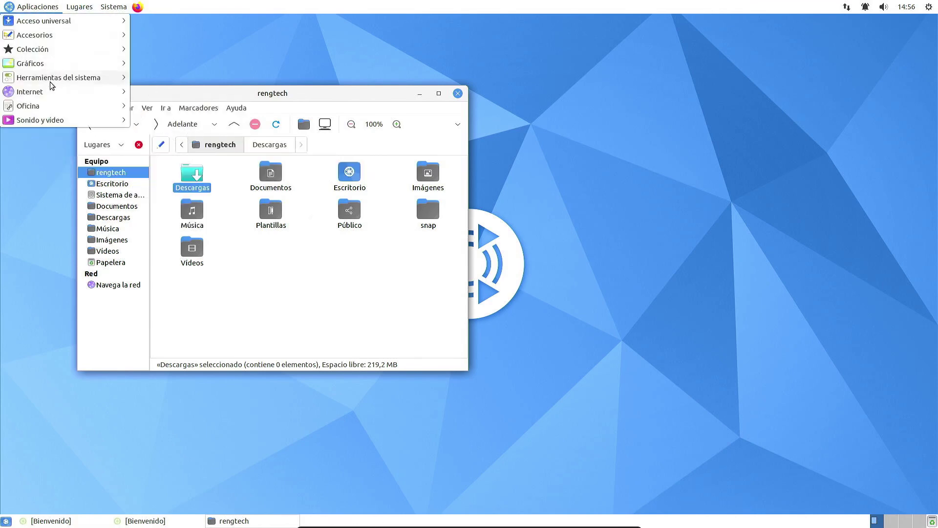
# Step: Start a new blank Writer document from the Start Center and dismiss the startup tip
pyautogui.moveTo(52, 110)
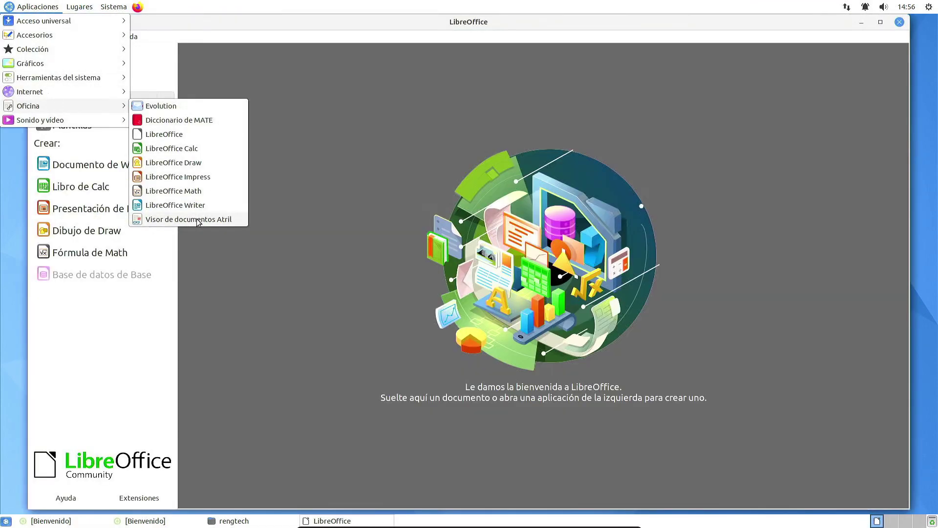
pyautogui.press('Escape')
pyautogui.click(166, 162)
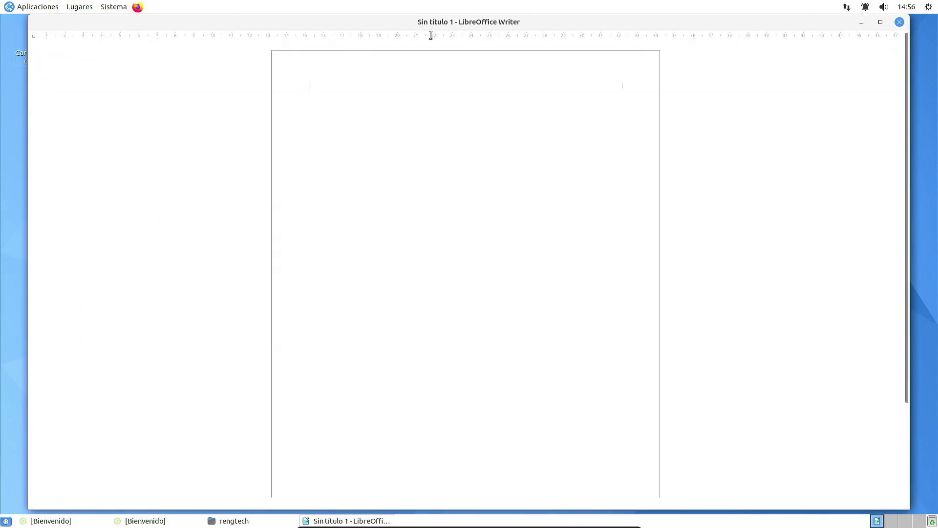
pyautogui.click(616, 226)
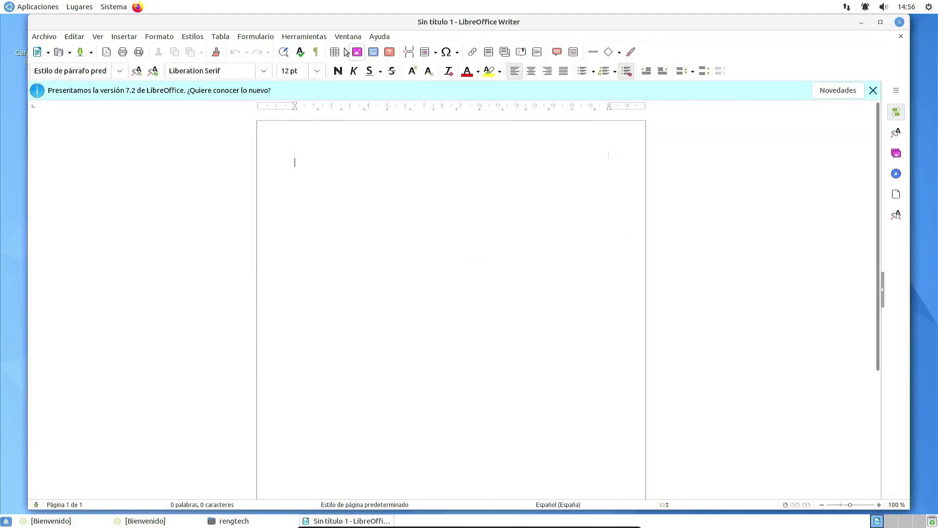
# Step: Check the LibreOffice 7.2.5.2 About box, then close Writer
pyautogui.click(380, 36)
pyautogui.click(530, 234)
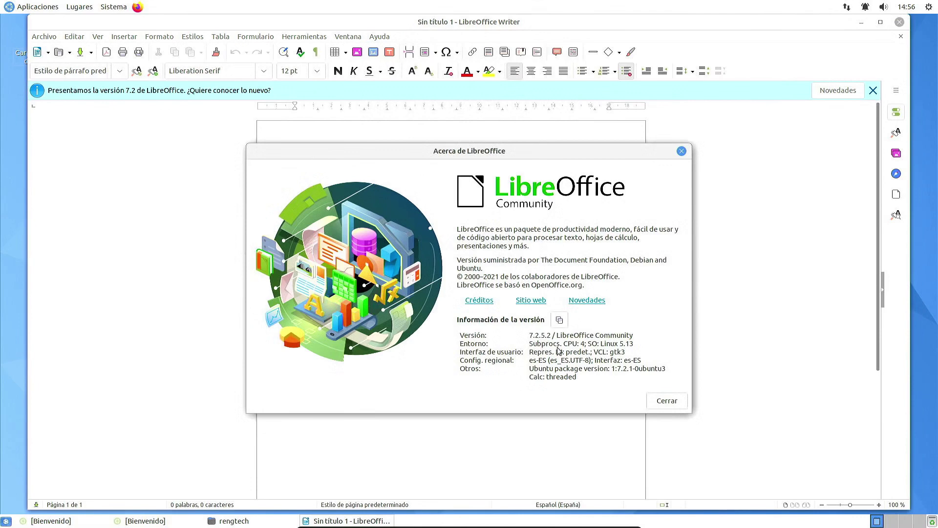
pyautogui.click(668, 401)
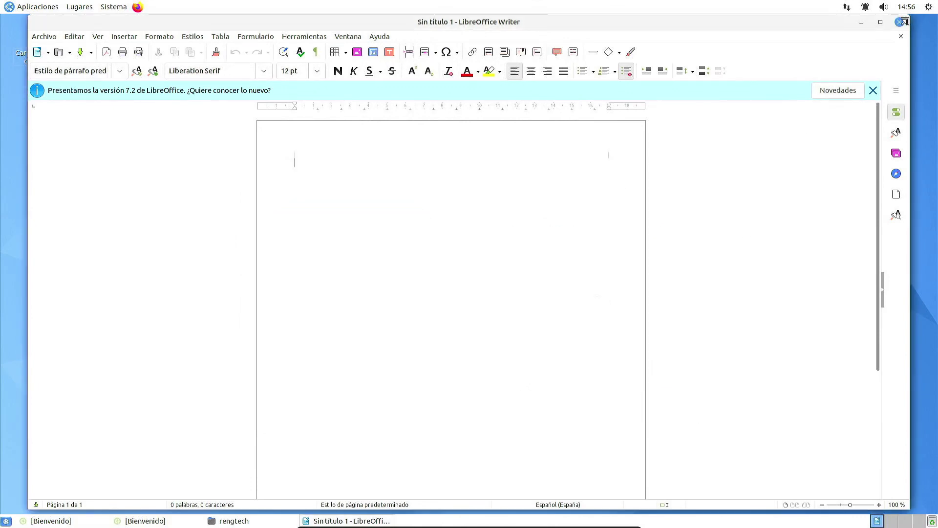
pyautogui.click(904, 22)
pyautogui.click(35, 7)
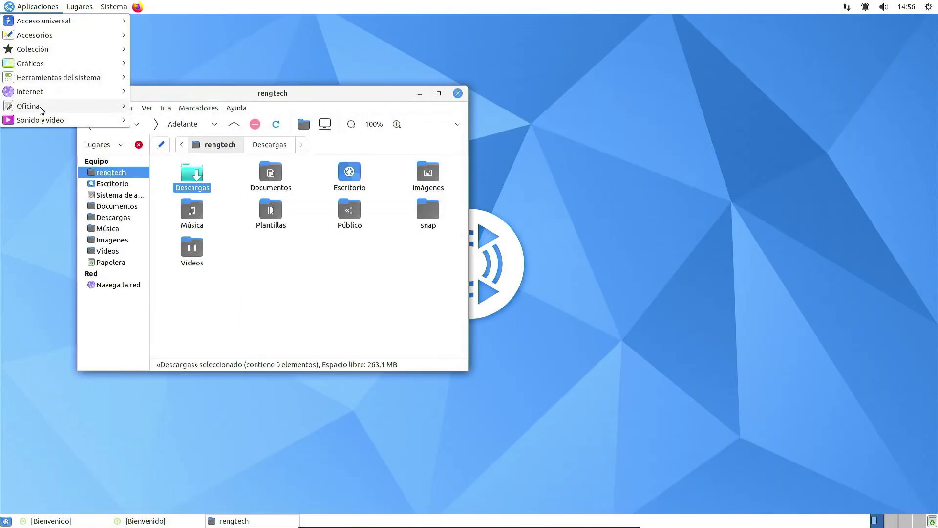
# Step: Launch Rhythmbox, open the Música folder, then close both file manager windows
pyautogui.moveTo(50, 124)
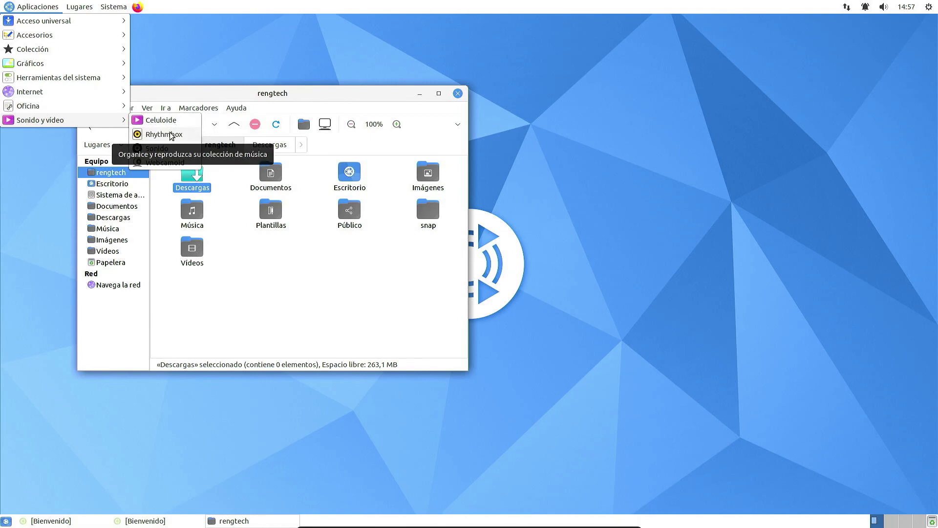
pyautogui.click(170, 136)
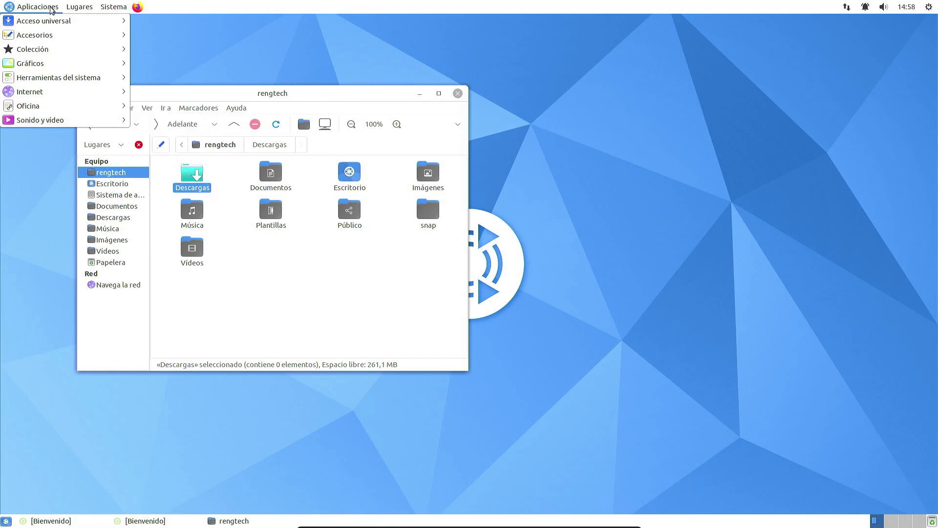
pyautogui.moveTo(80, 6)
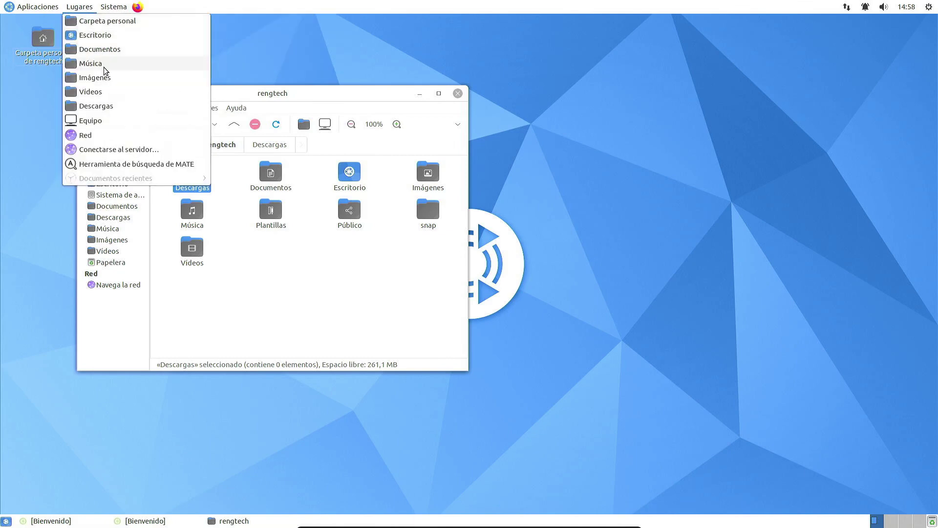
pyautogui.click(104, 66)
pyautogui.click(458, 93)
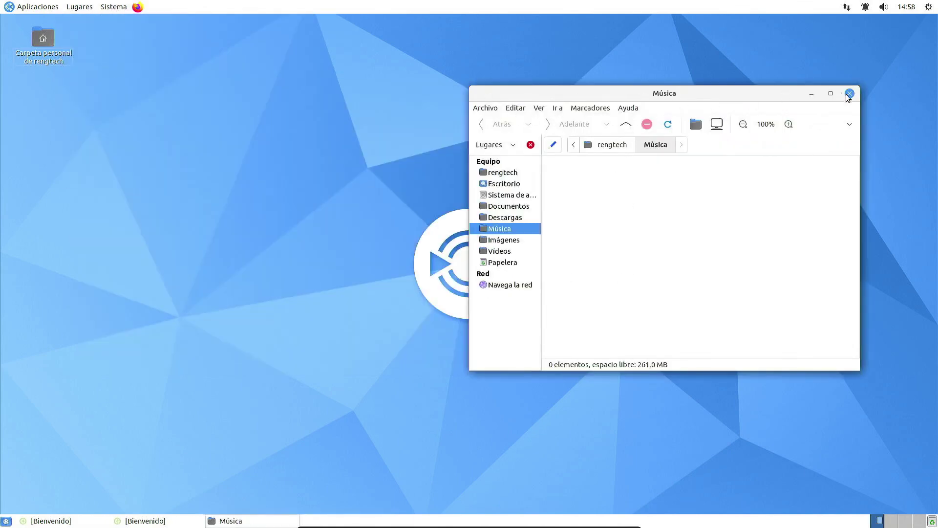
pyautogui.click(850, 93)
pyautogui.click(126, 7)
# Step: Open Appearance Preferences, apply Ambiant-MATE-Dark-Blue, and glance at the theme install chooser
pyautogui.moveTo(186, 21)
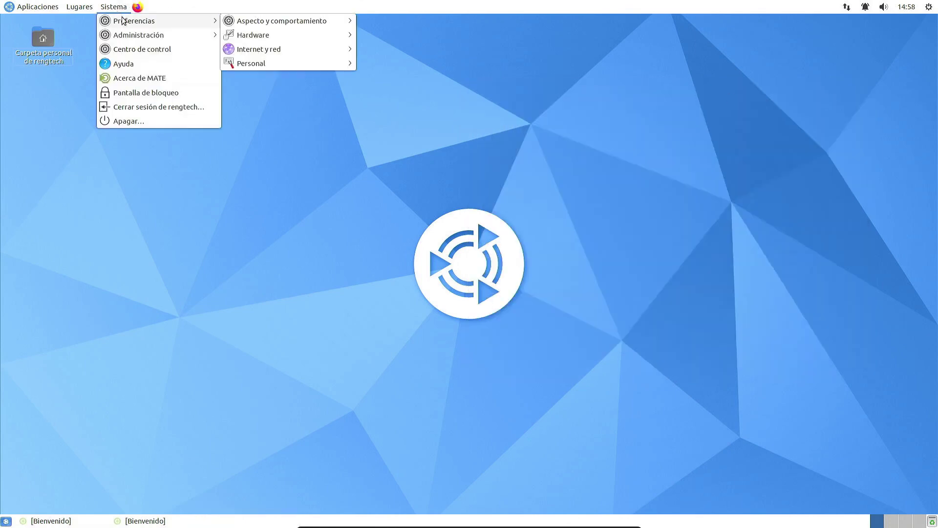
pyautogui.moveTo(279, 24)
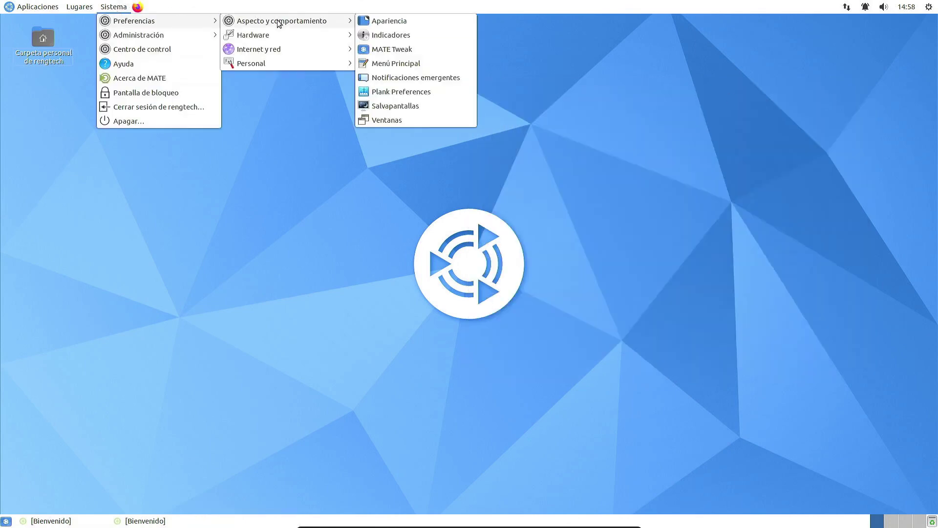
pyautogui.click(422, 22)
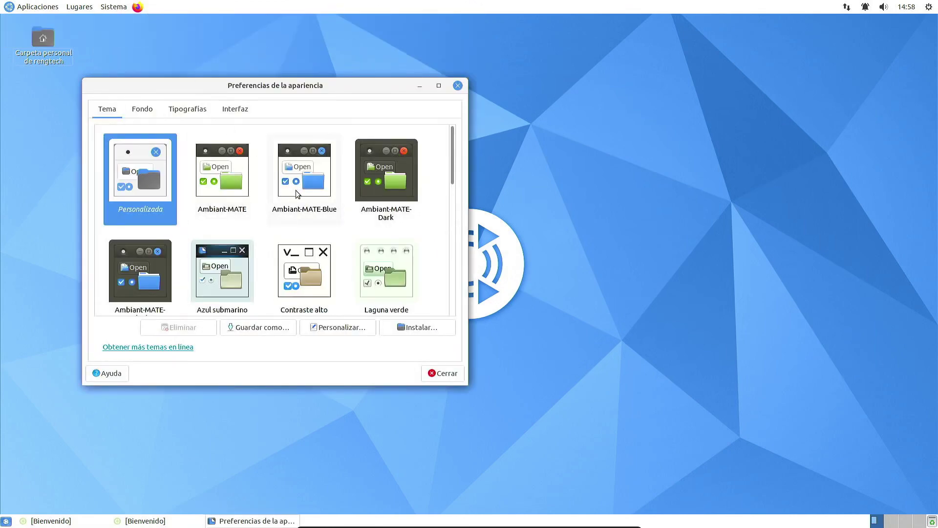
pyautogui.click(148, 285)
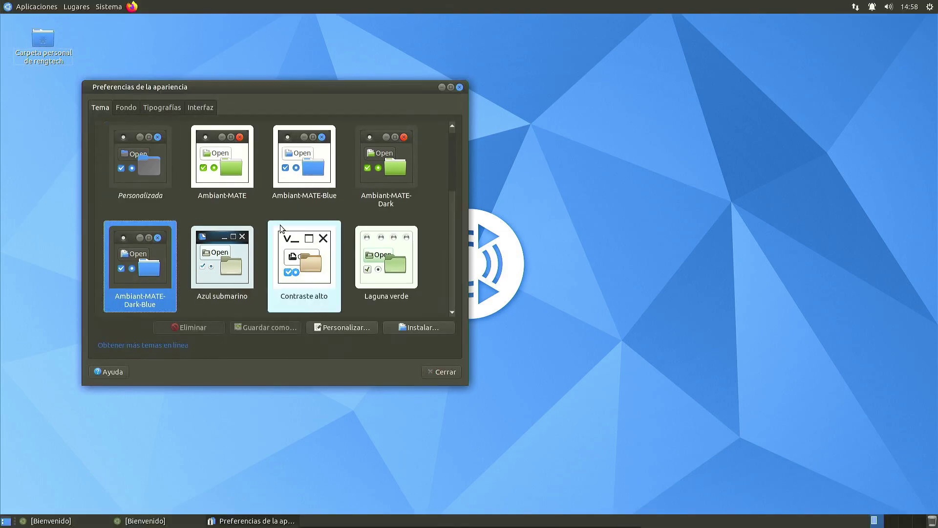
pyautogui.scroll(-3, 224, 254)
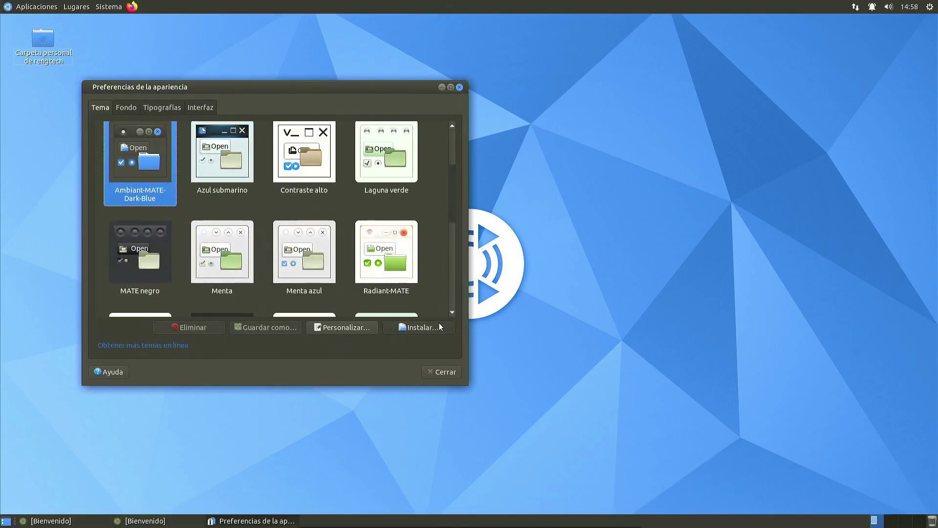
pyautogui.click(439, 325)
pyautogui.click(584, 24)
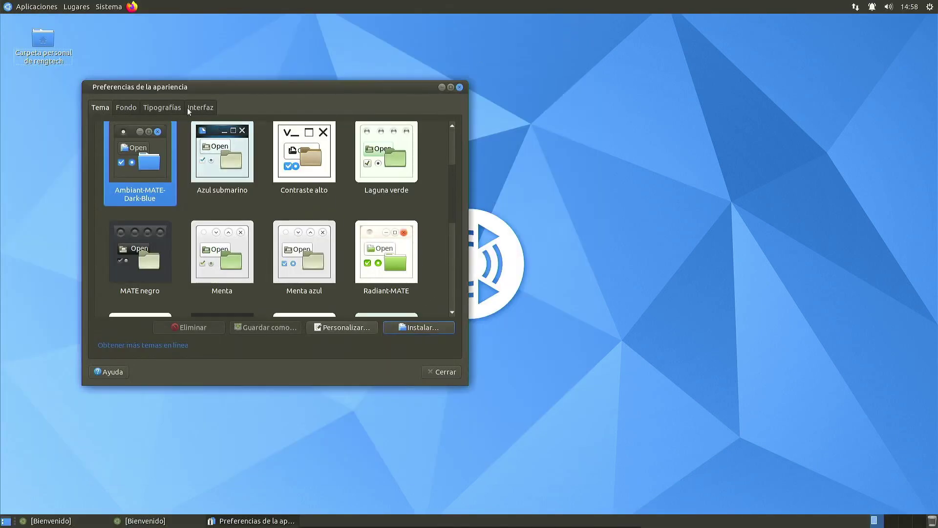
# Step: Peek at the Fondo tab, then apply the Azul submarino theme
pyautogui.click(127, 107)
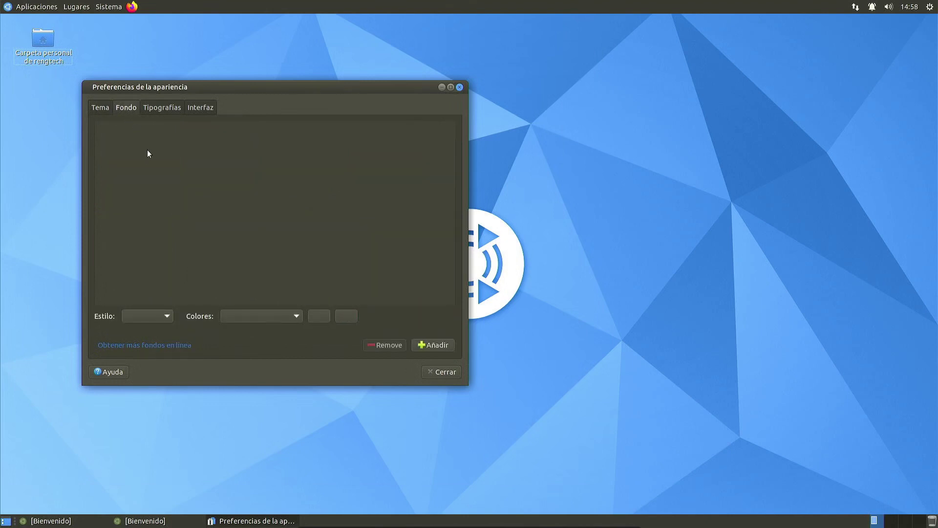
pyautogui.click(100, 107)
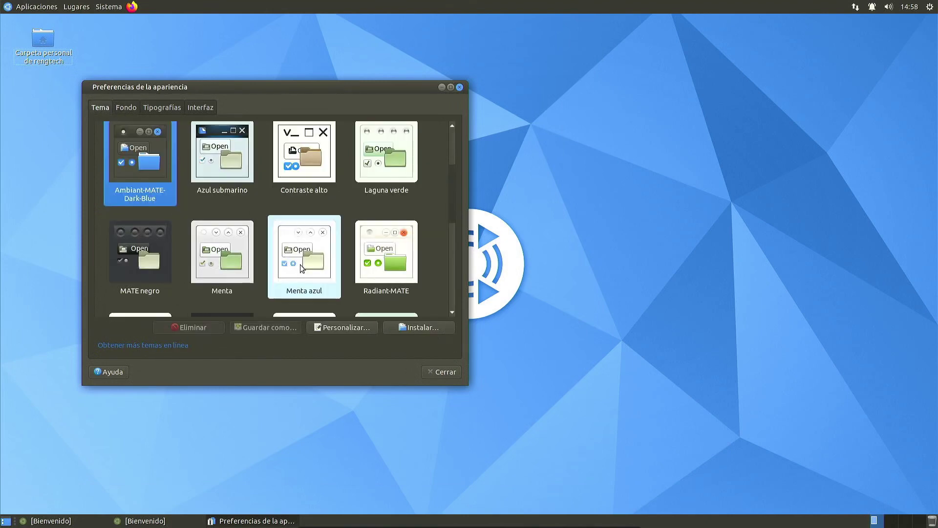
pyautogui.click(227, 165)
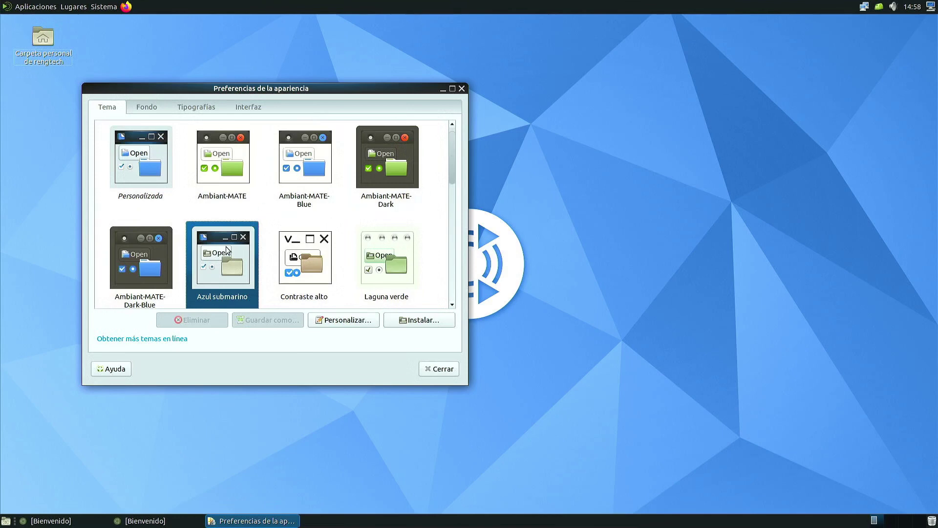
pyautogui.scroll(-3, 297, 240)
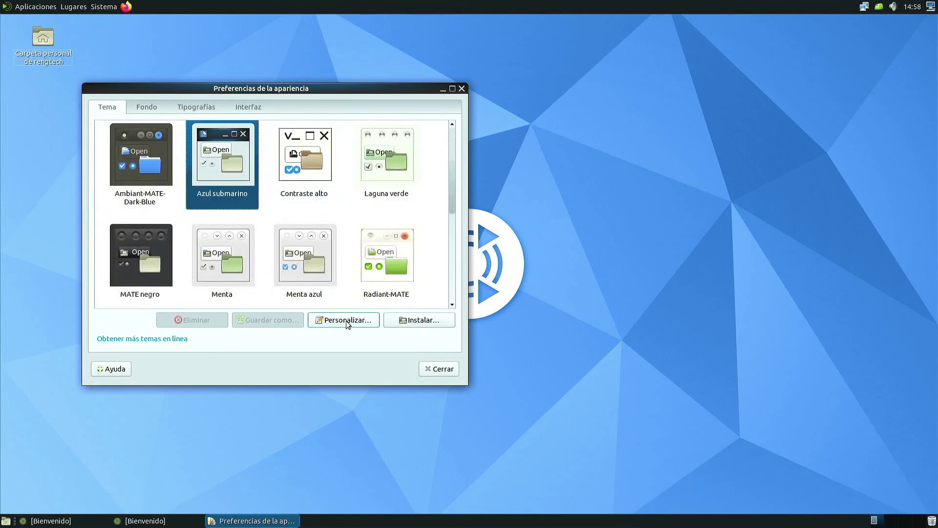
# Step: Try HighContrastInverse controls and Gorilla, Esco, eOS window borders, then revert to Azul submarino
pyautogui.click(345, 320)
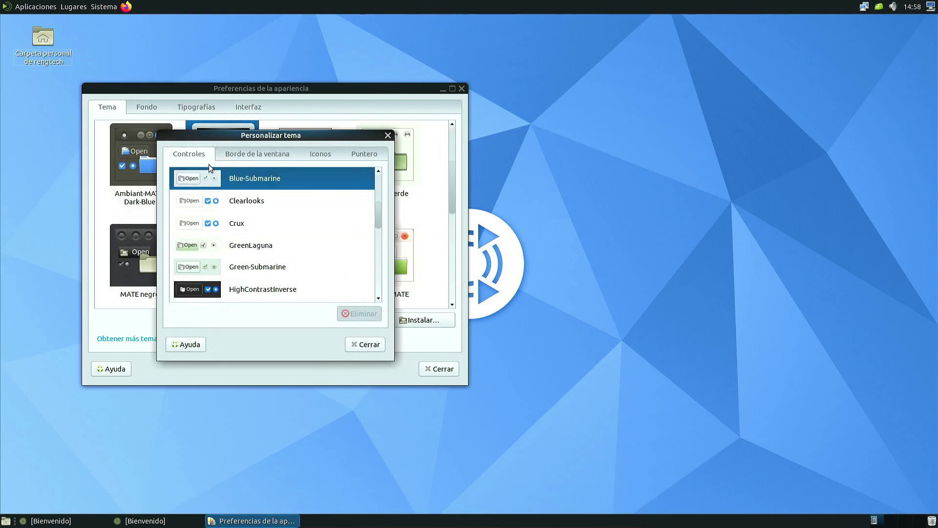
pyautogui.click(244, 290)
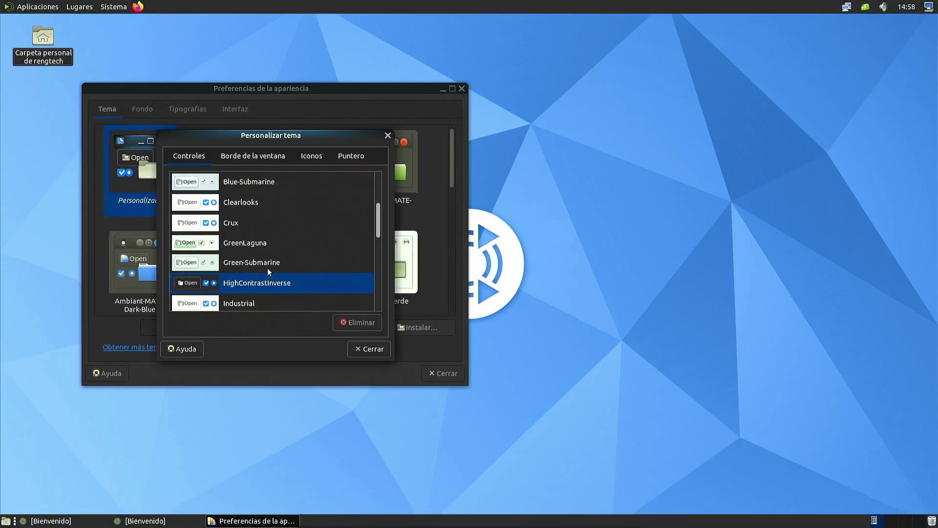
pyautogui.click(249, 165)
pyautogui.scroll(-5, 268, 224)
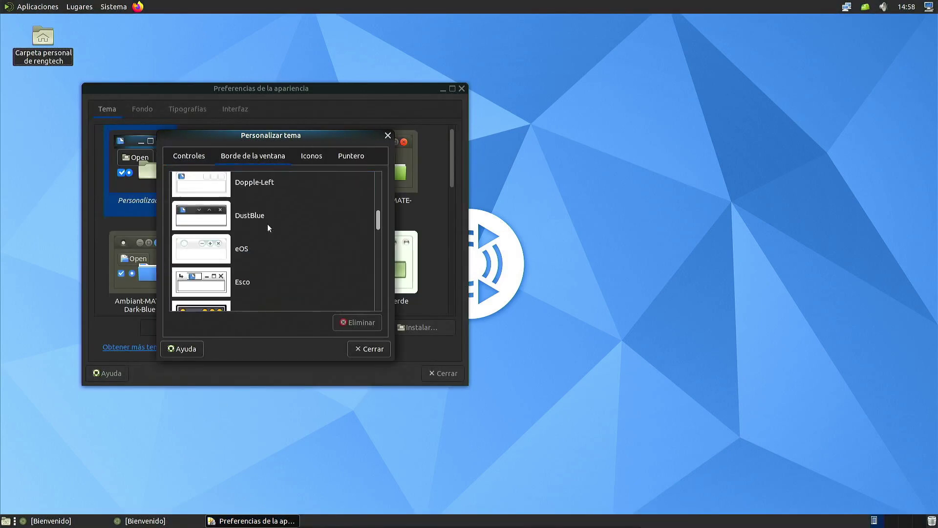
pyautogui.click(257, 252)
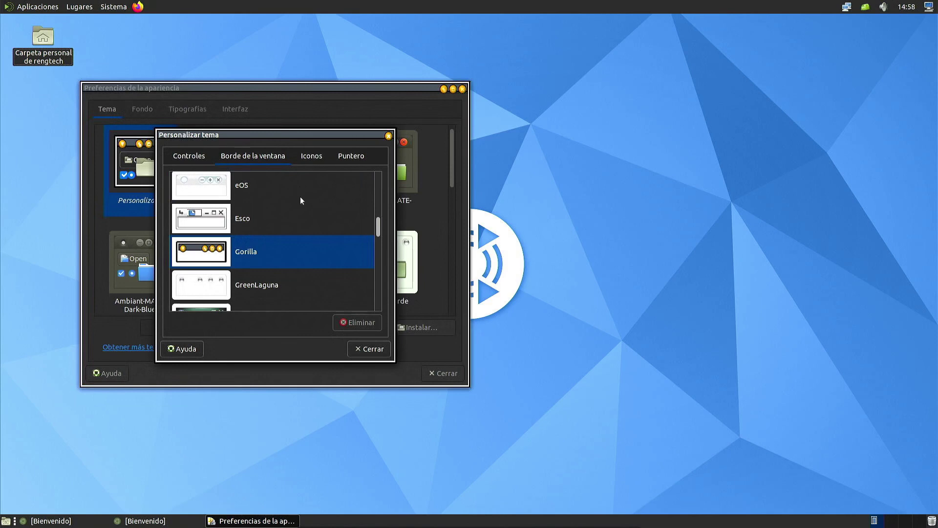
pyautogui.click(281, 219)
pyautogui.click(274, 185)
pyautogui.scroll(10, 277, 183)
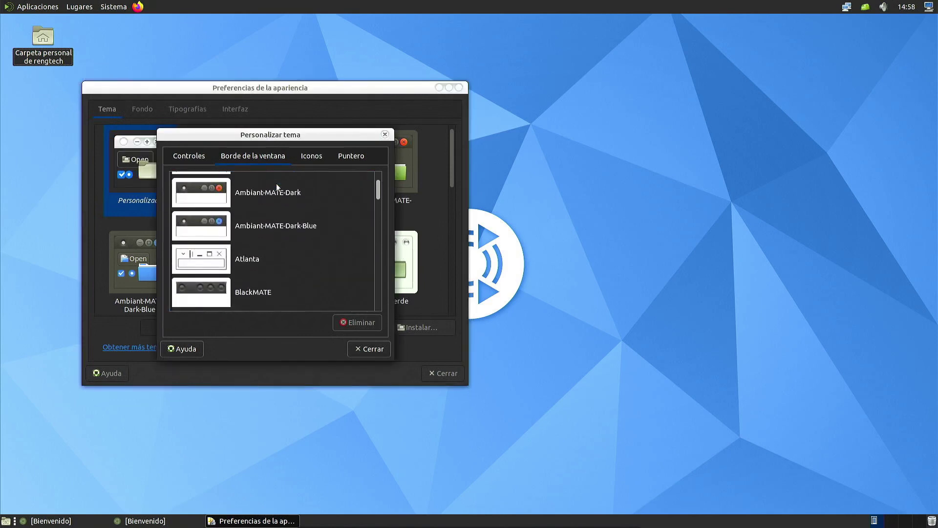
pyautogui.click(385, 135)
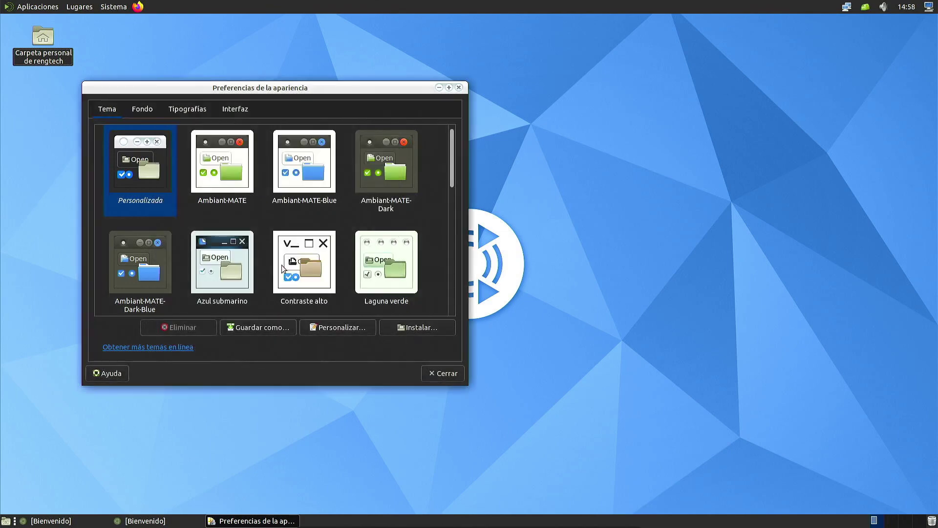
pyautogui.click(236, 261)
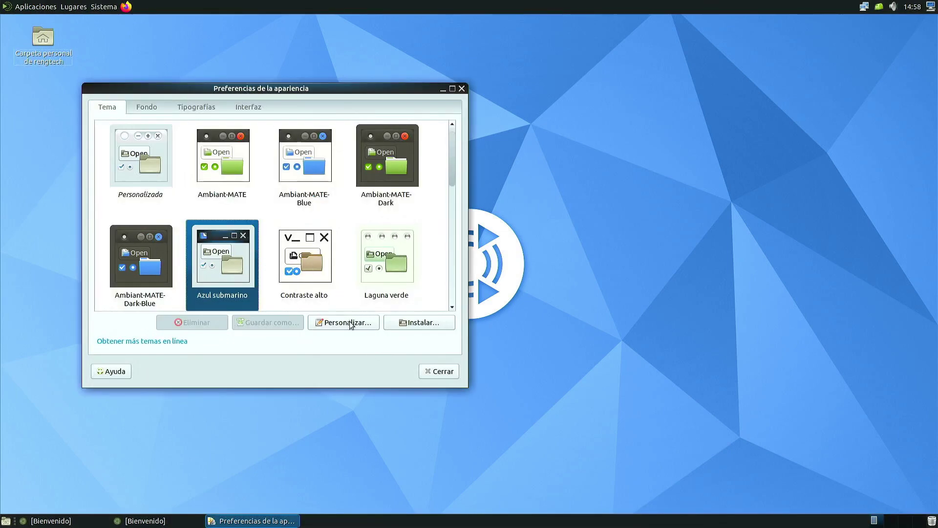
# Step: Customise the theme with Ubuntu-Mono-Light icons and the MATE (Black) cursor
pyautogui.click(350, 322)
pyautogui.click(319, 152)
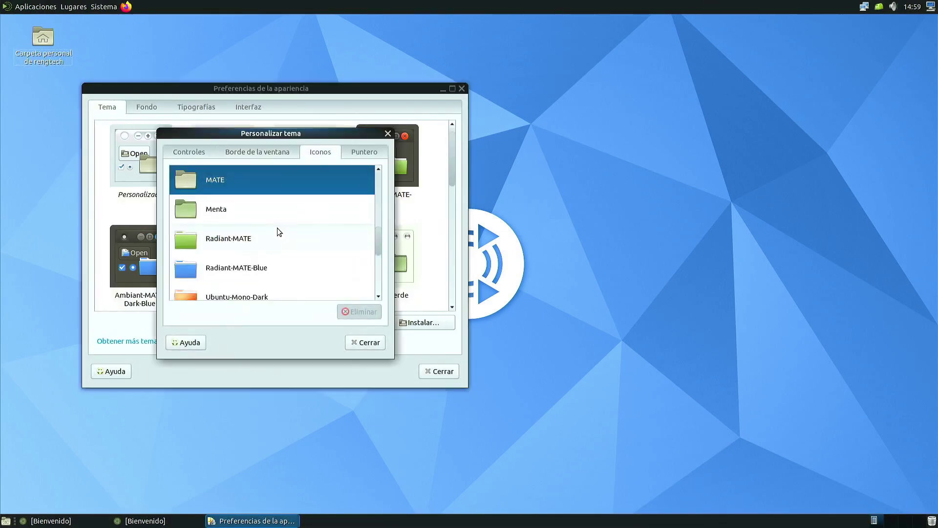
pyautogui.scroll(-5, 279, 234)
pyautogui.click(249, 227)
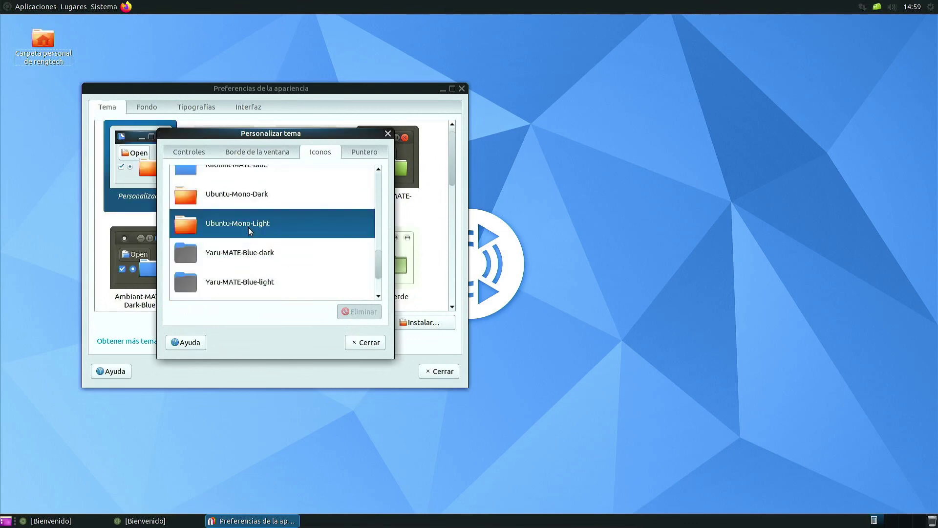
pyautogui.click(368, 152)
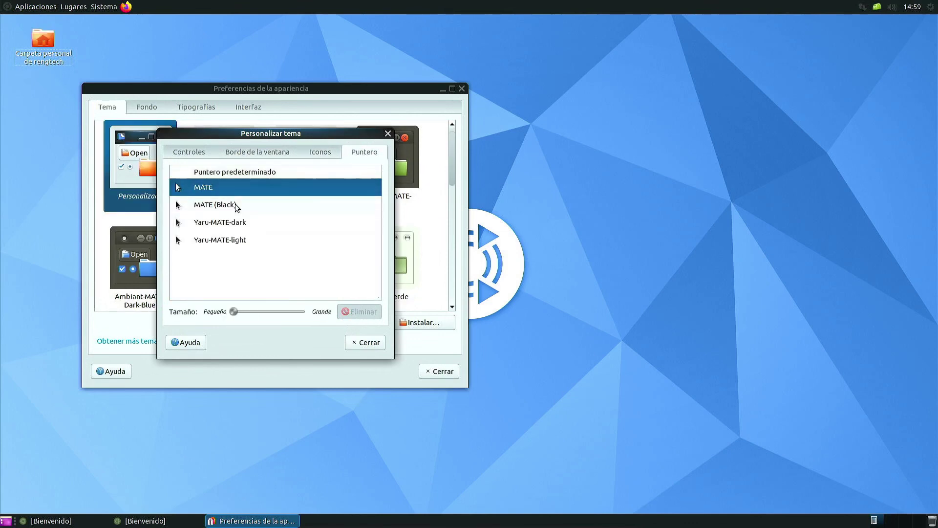
pyautogui.click(233, 204)
pyautogui.click(388, 133)
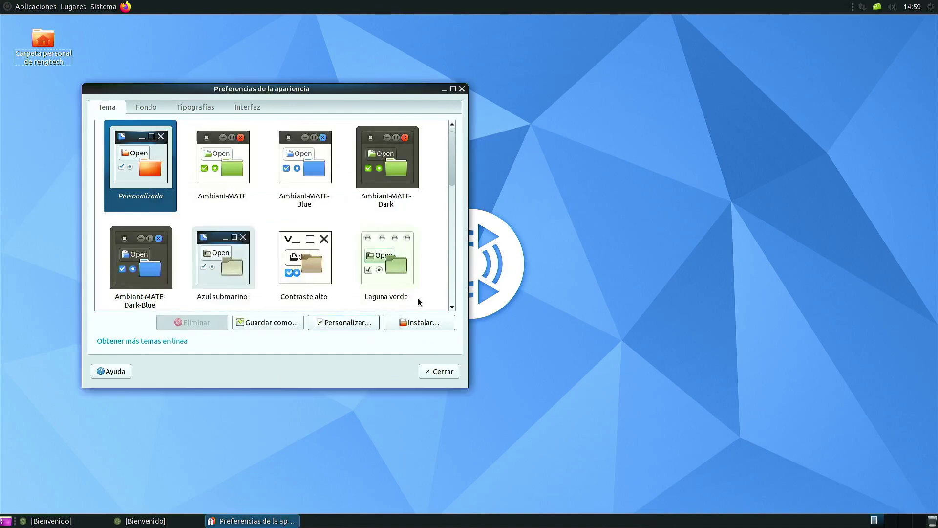
# Step: Set the wallpaper to the earth-at-night photo, after trying the galaxy image, and close Appearance
pyautogui.click(146, 107)
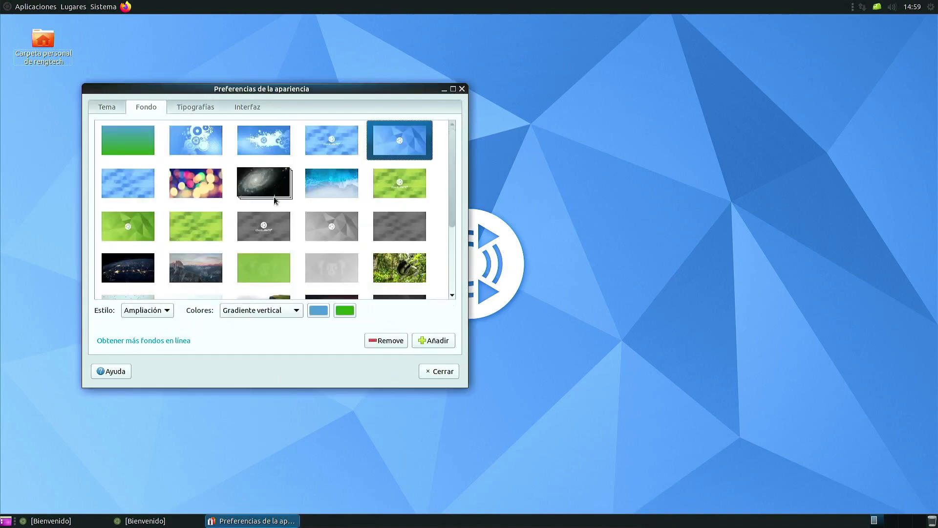
pyautogui.click(259, 184)
pyautogui.moveTo(307, 91); pyautogui.dragTo(450, 93)
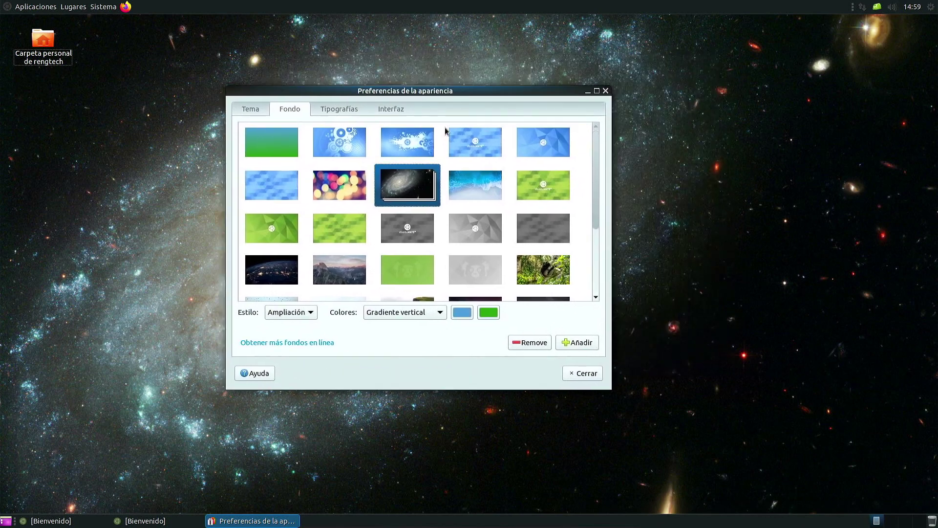
pyautogui.click(296, 266)
pyautogui.click(606, 90)
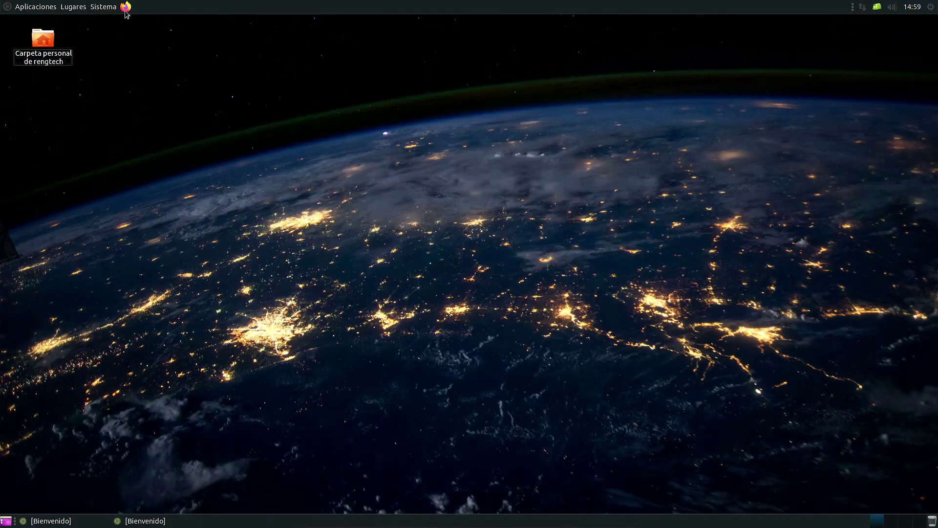
# Step: Browse the Sistema menu to Preferencias > Aspecto y comportamiento
pyautogui.click(103, 7)
pyautogui.moveTo(147, 31)
pyautogui.moveTo(288, 35)
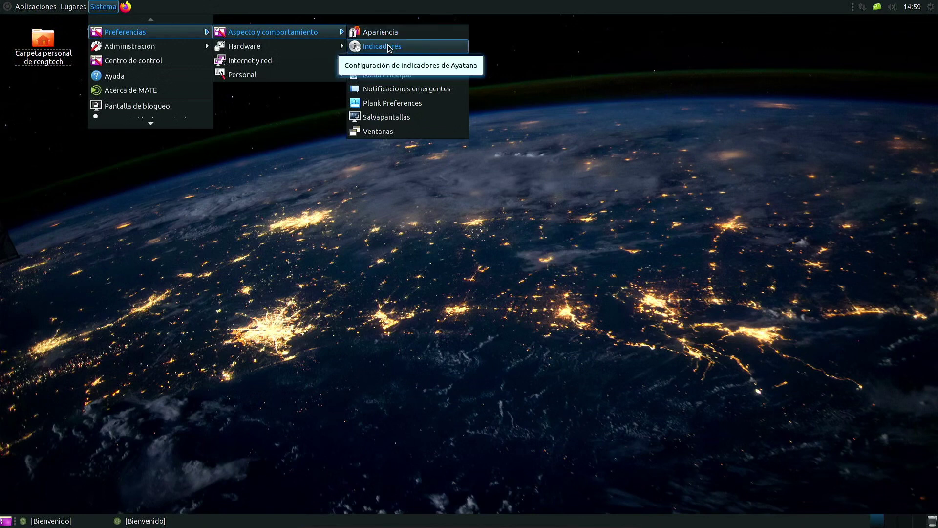
pyautogui.click(407, 62)
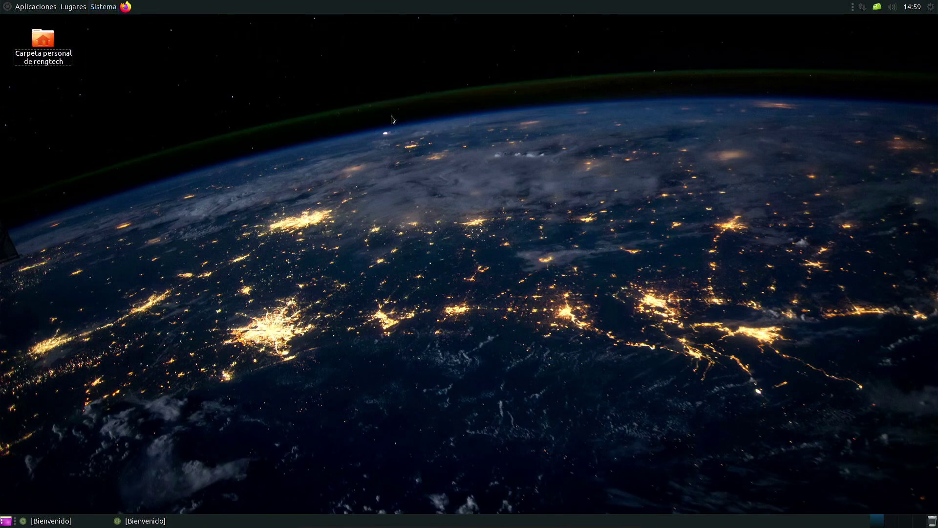
pyautogui.click(677, 115)
pyautogui.click(101, 7)
pyautogui.moveTo(166, 25)
pyautogui.moveTo(267, 26)
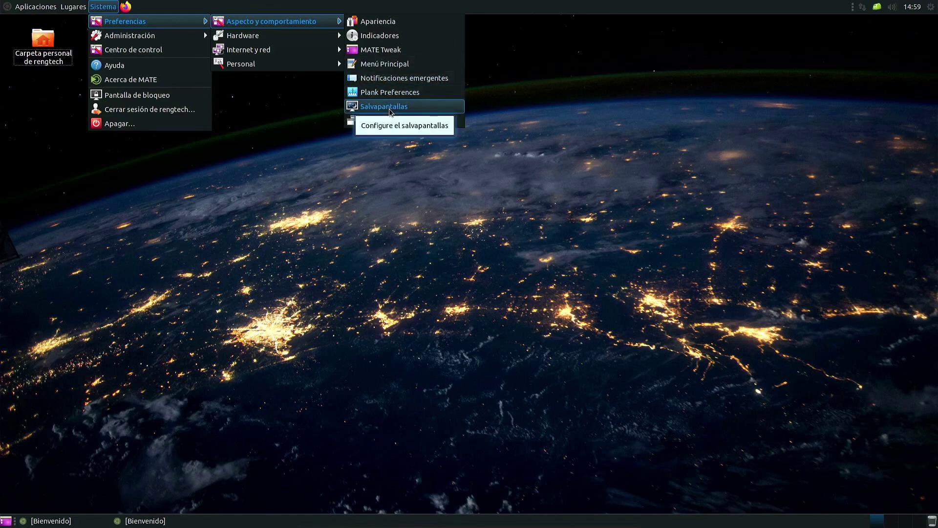
pyautogui.click(394, 121)
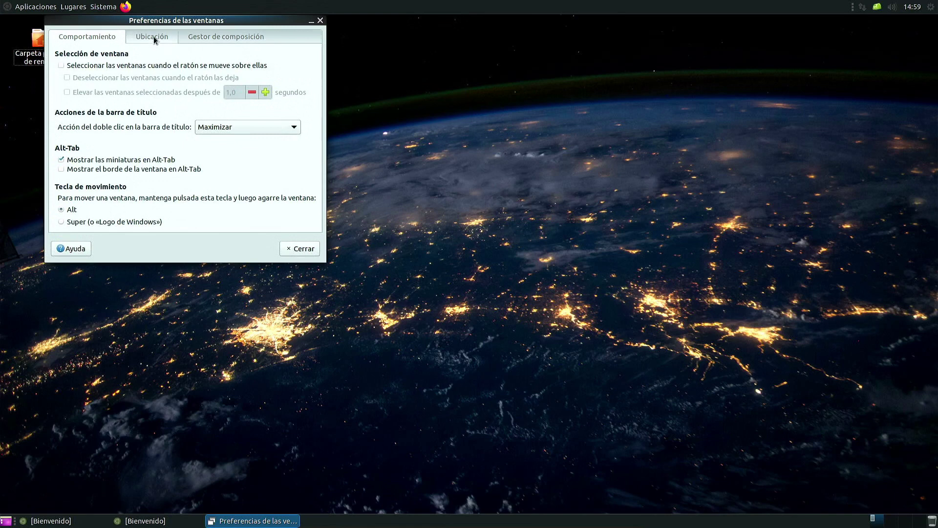
pyautogui.scroll(-2, 162, 39)
pyautogui.scroll(2, 294, 37)
pyautogui.click(321, 20)
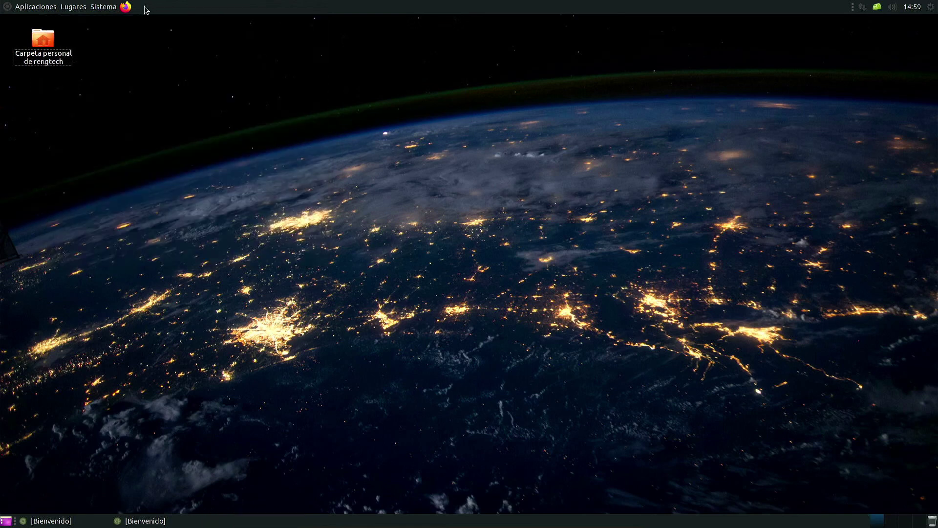
pyautogui.click(103, 6)
pyautogui.moveTo(120, 36)
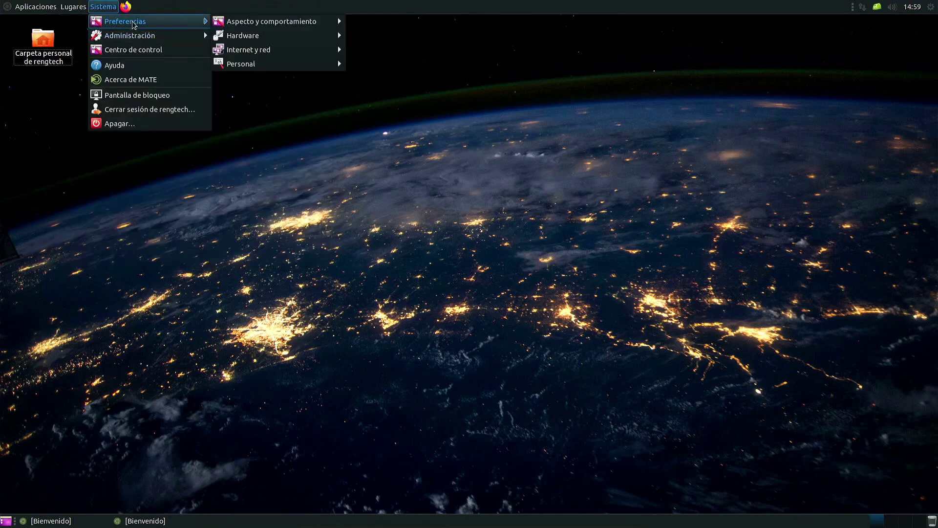
pyautogui.moveTo(247, 40)
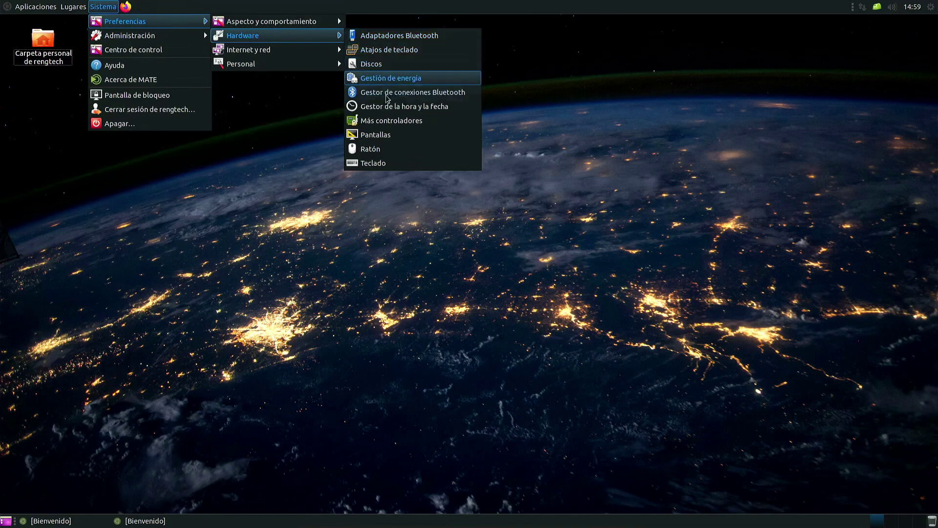
pyautogui.click(392, 121)
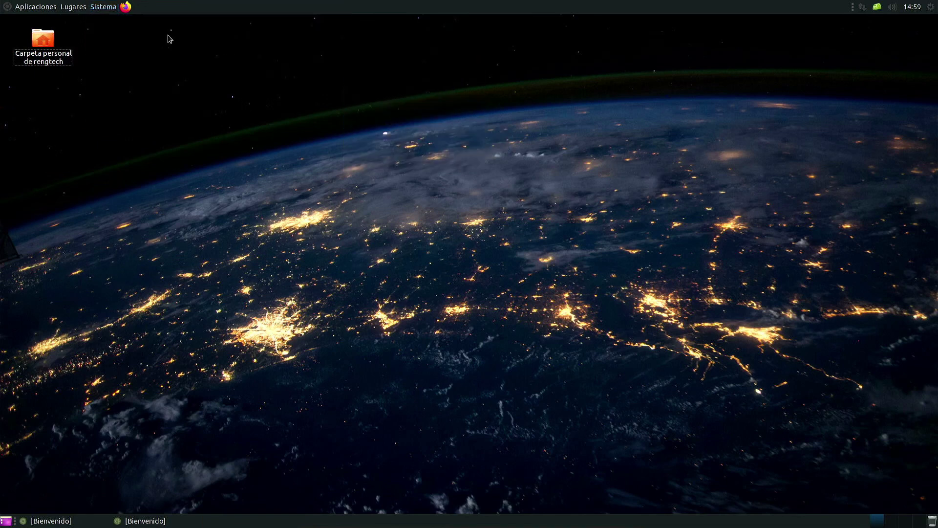
pyautogui.click(105, 7)
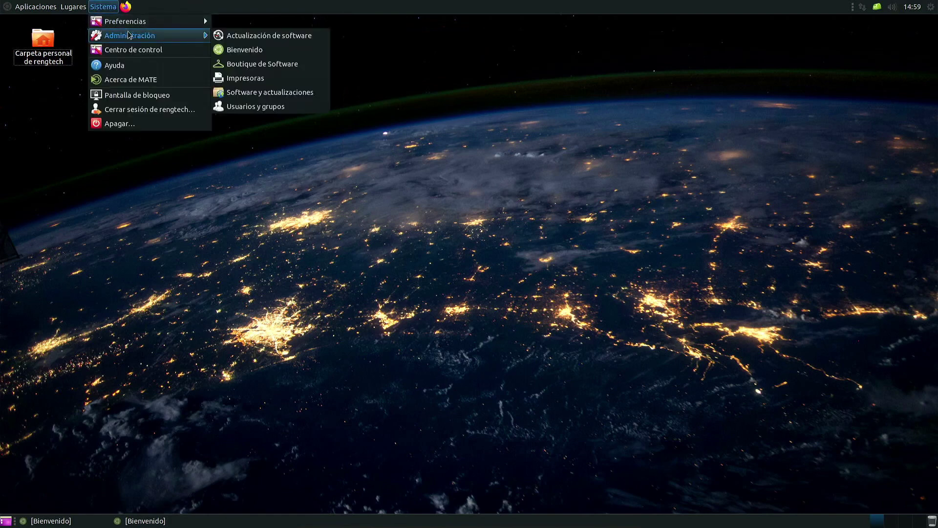
# Step: Open Centro de control and briefly open then close Impresoras and Discos
pyautogui.moveTo(292, 54)
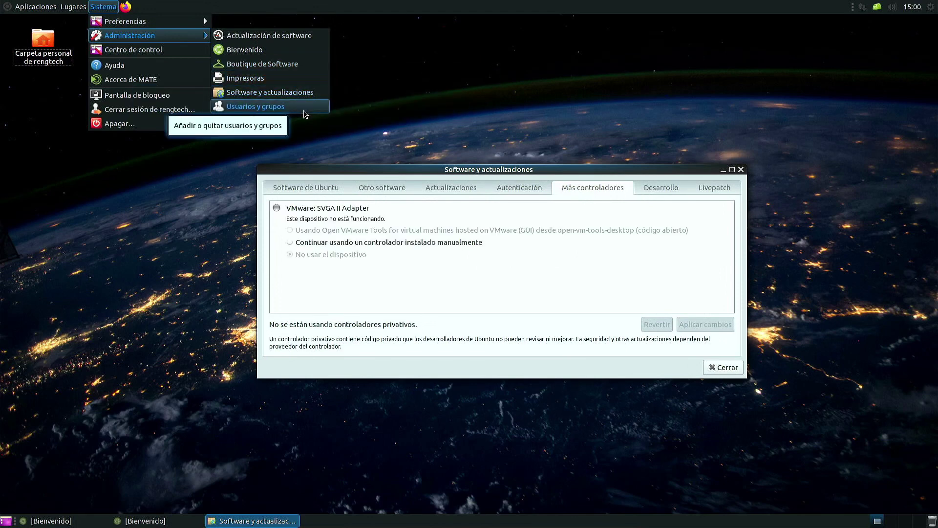
pyautogui.click(133, 49)
pyautogui.moveTo(524, 123); pyautogui.dragTo(361, 56)
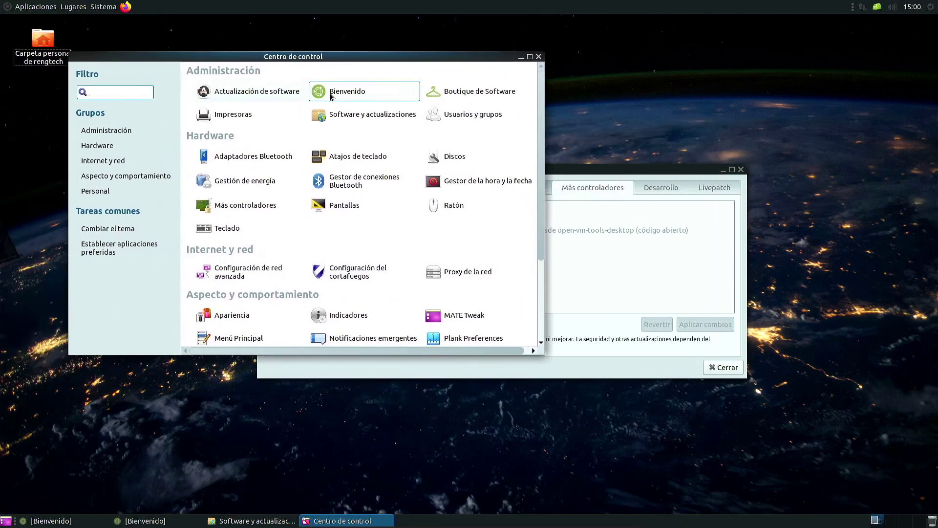
pyautogui.click(230, 114)
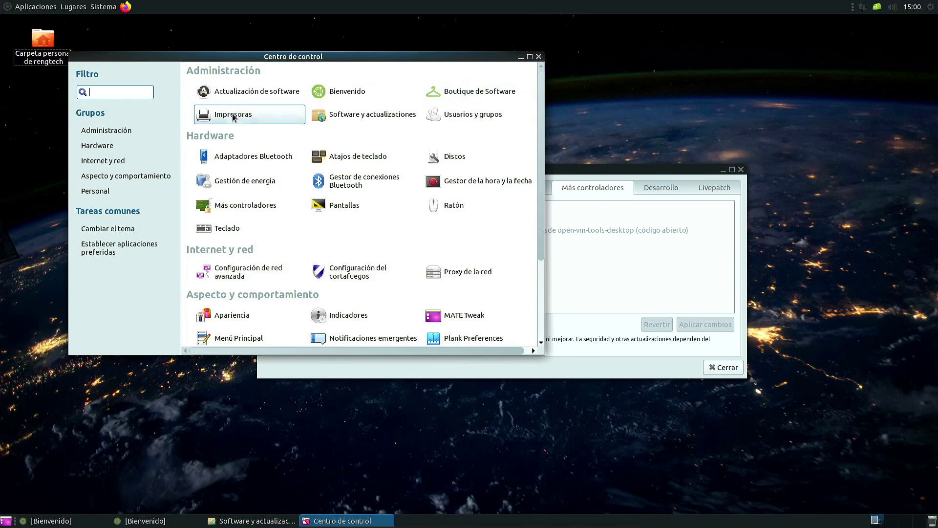
pyautogui.click(574, 208)
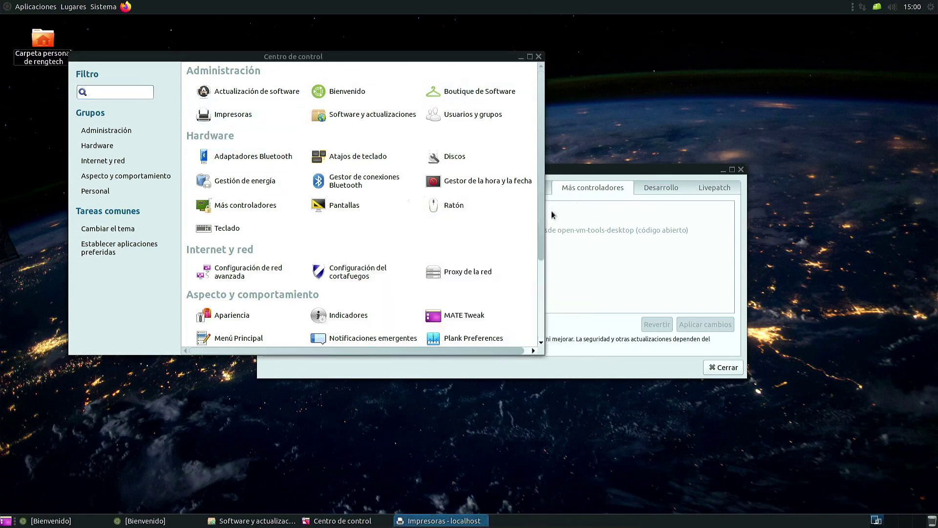
pyautogui.click(454, 157)
pyautogui.click(678, 125)
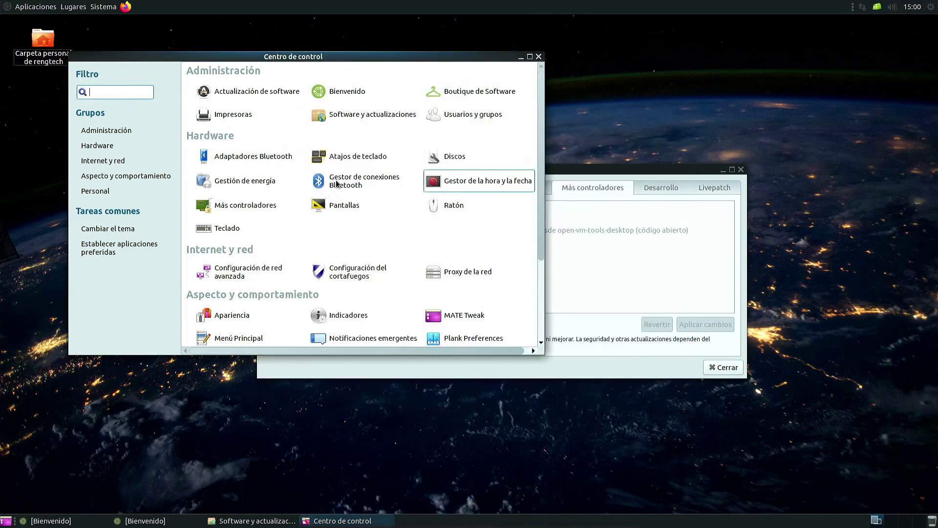
# Step: Close the Software y actualizaciones window
pyautogui.scroll(-3, 307, 213)
pyautogui.scroll(-2, 349, 266)
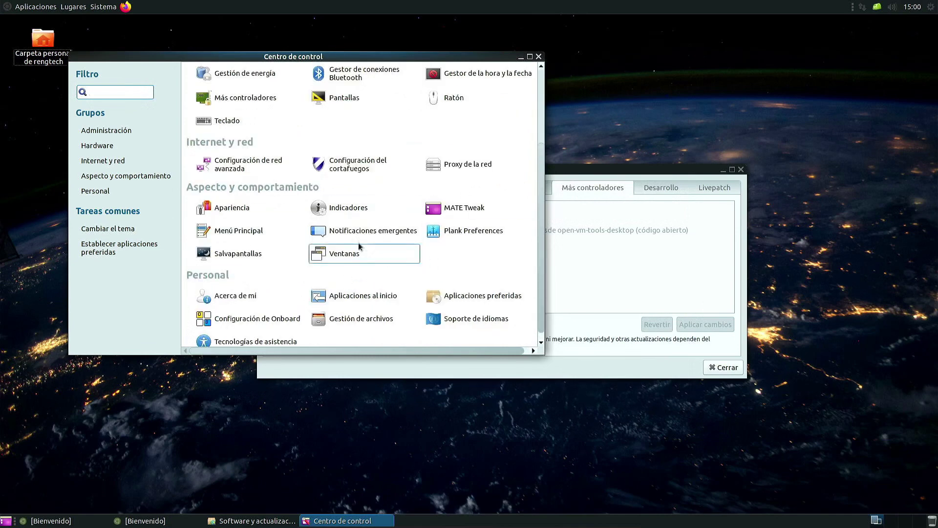
pyautogui.scroll(5, 342, 254)
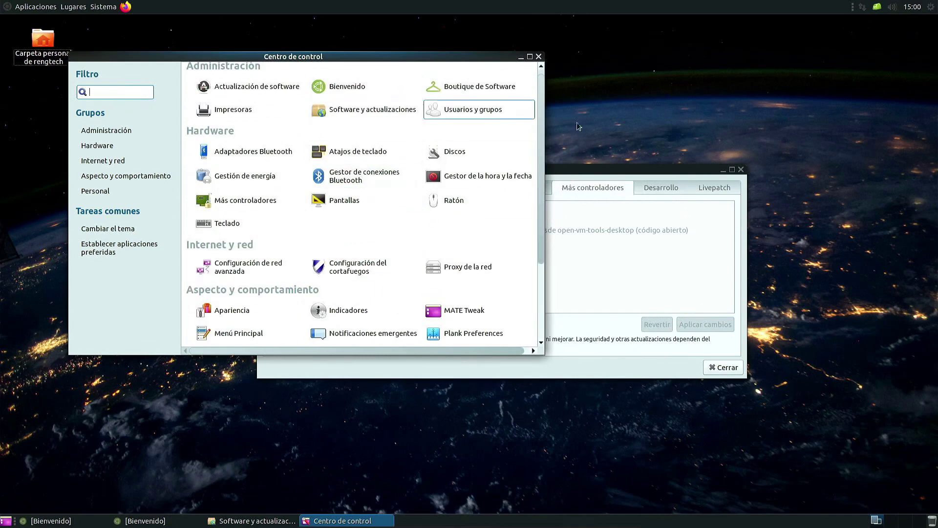
pyautogui.click(741, 170)
pyautogui.scroll(1, 301, 179)
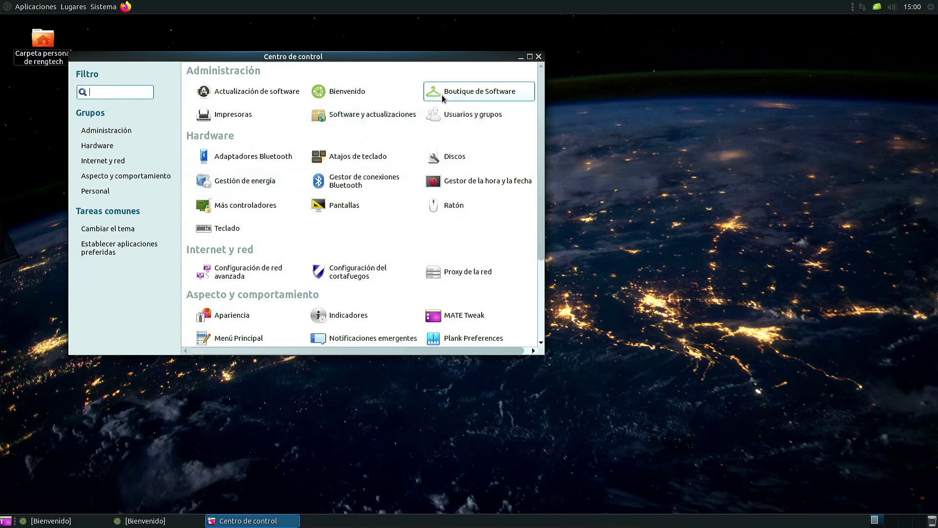
# Step: Start Actualización de software, move it aside, and show Software Boutique's Accesorios apps
pyautogui.click(279, 95)
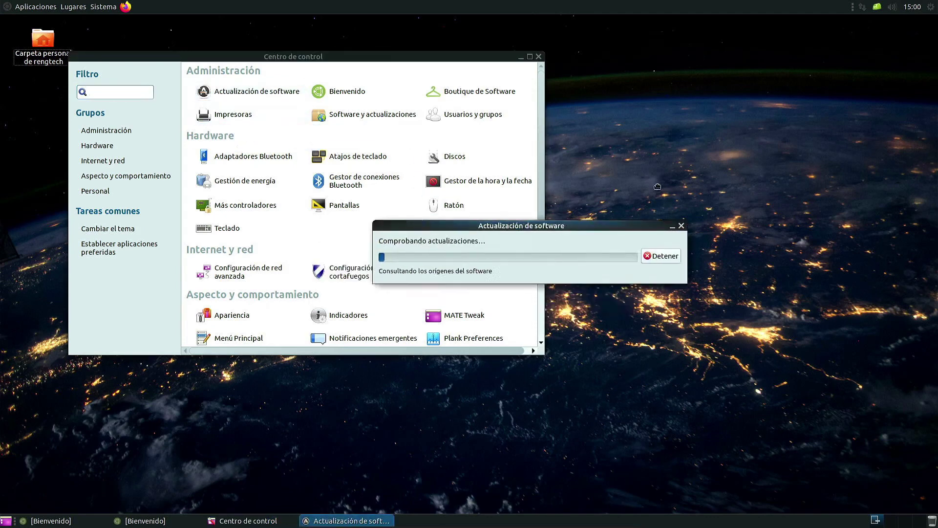
pyautogui.moveTo(657, 186); pyautogui.dragTo(586, 69)
pyautogui.click(484, 101)
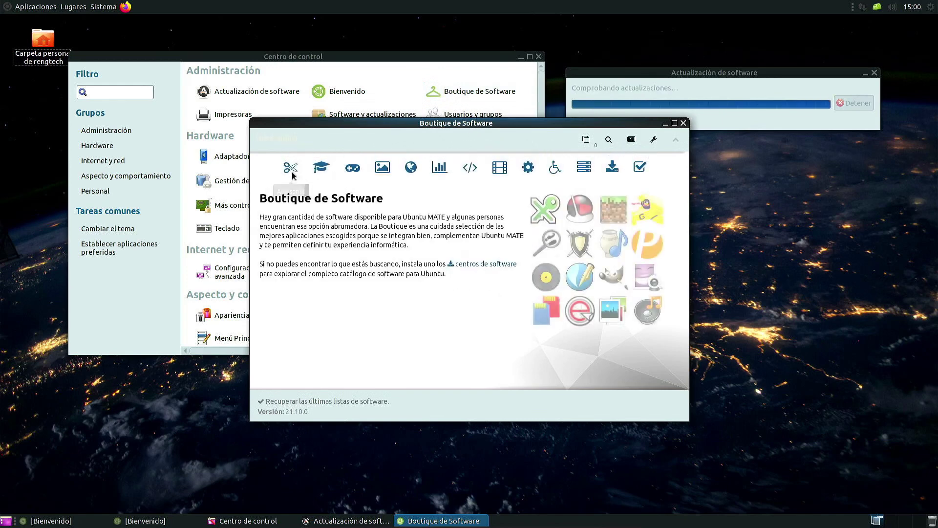
pyautogui.click(290, 168)
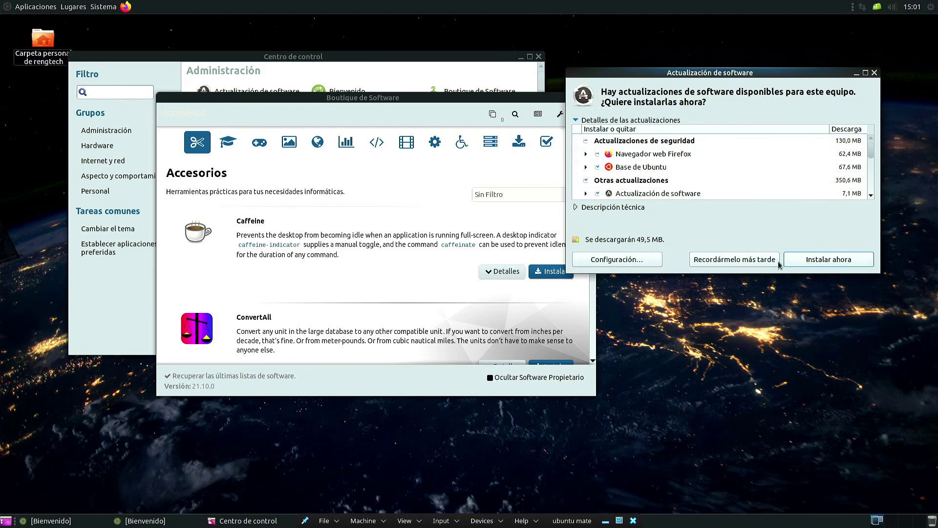
# Step: Review the software sources settings, keeping Servidor para España as download server, then close them
pyautogui.click(637, 259)
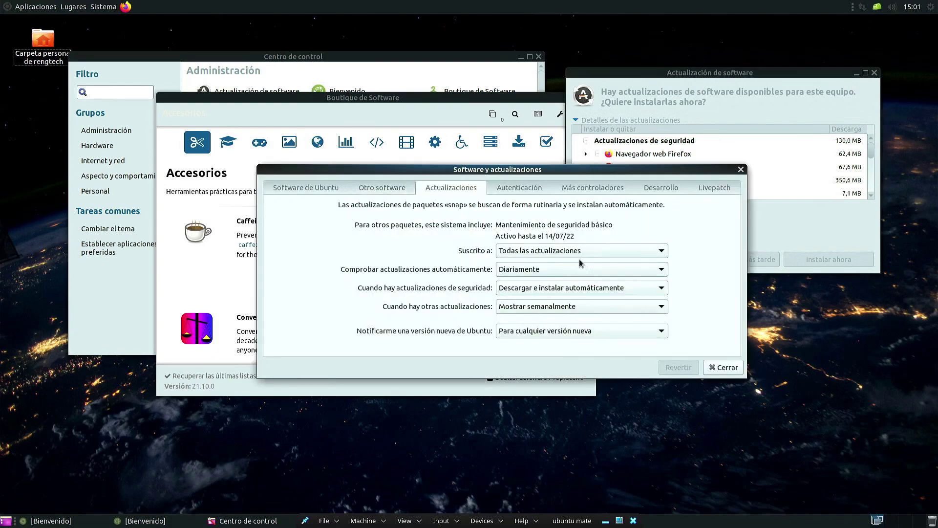
pyautogui.moveTo(588, 173); pyautogui.dragTo(539, 125)
pyautogui.click(468, 148)
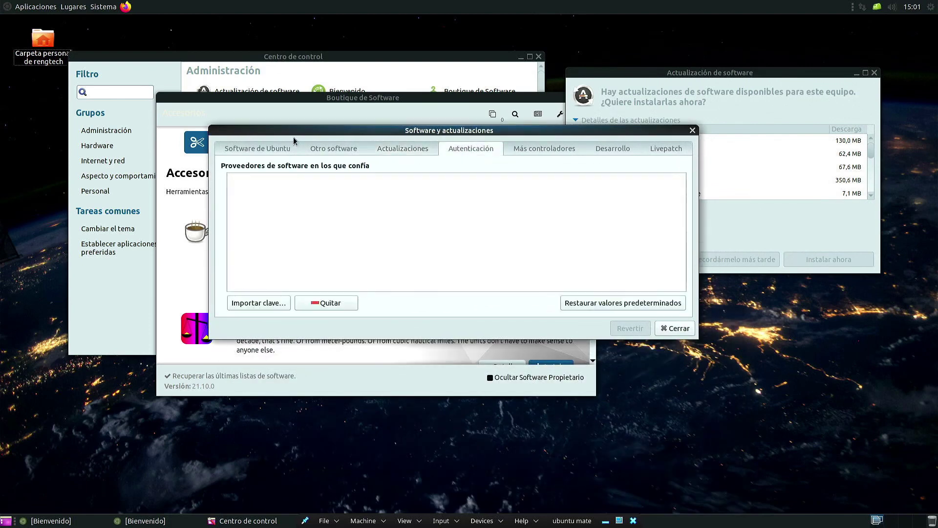
pyautogui.click(258, 148)
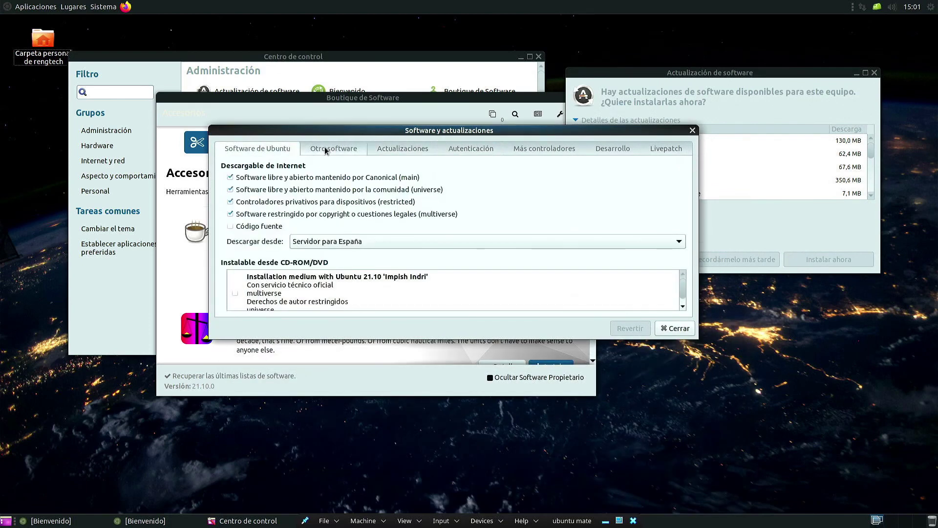
pyautogui.click(342, 241)
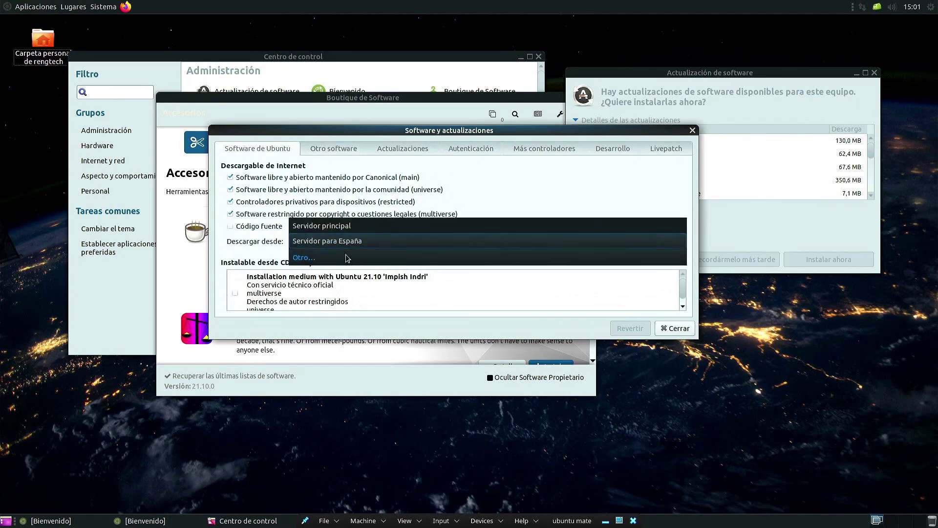
pyautogui.click(393, 240)
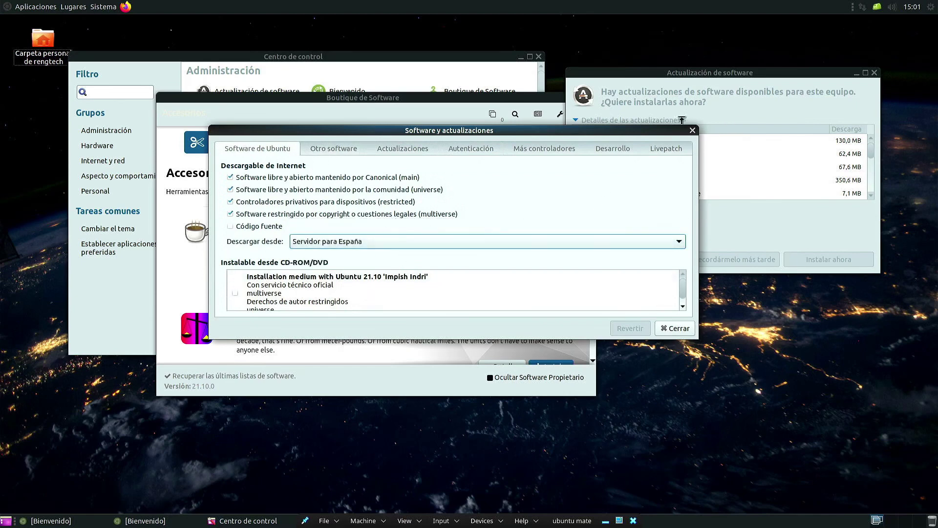
pyautogui.click(693, 131)
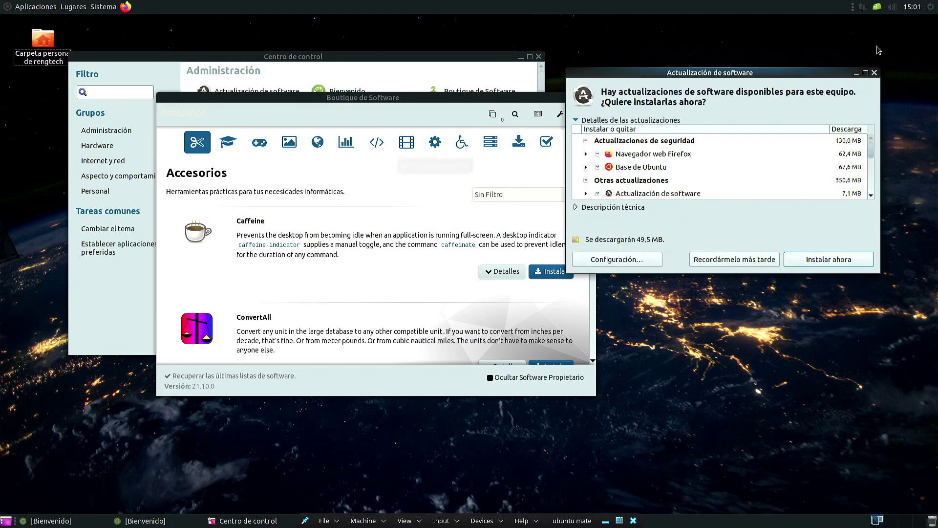
# Step: Close the updater without installing and maximise Software Boutique
pyautogui.click(875, 73)
pyautogui.click(581, 99)
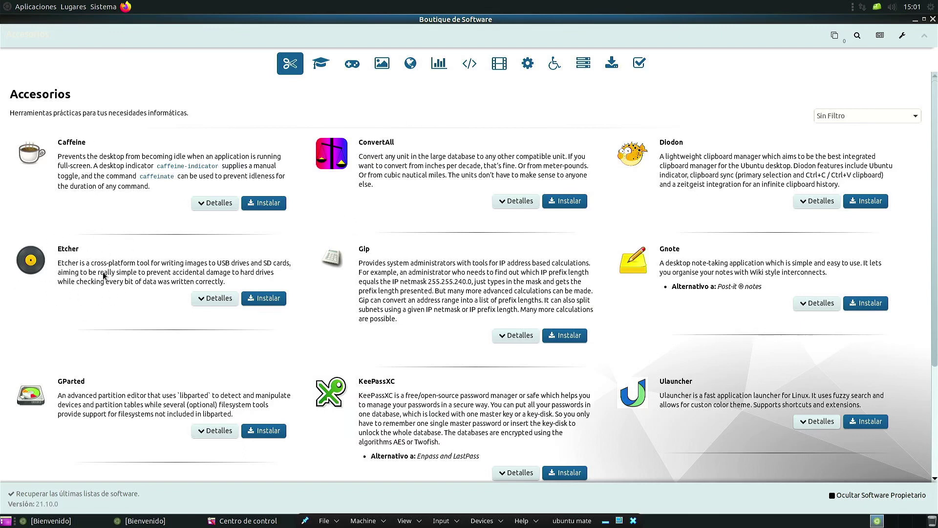
pyautogui.scroll(-3, 104, 275)
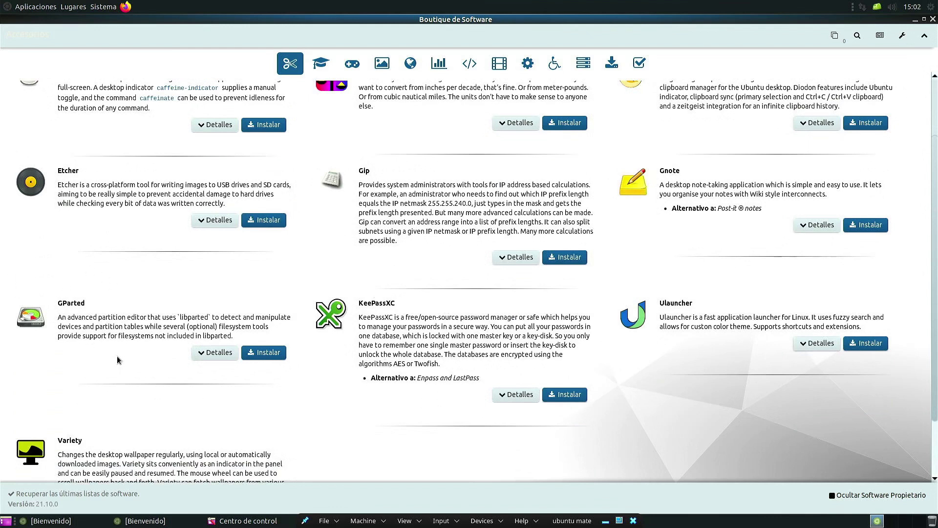
pyautogui.scroll(-2, 116, 367)
pyautogui.scroll(5, 309, 34)
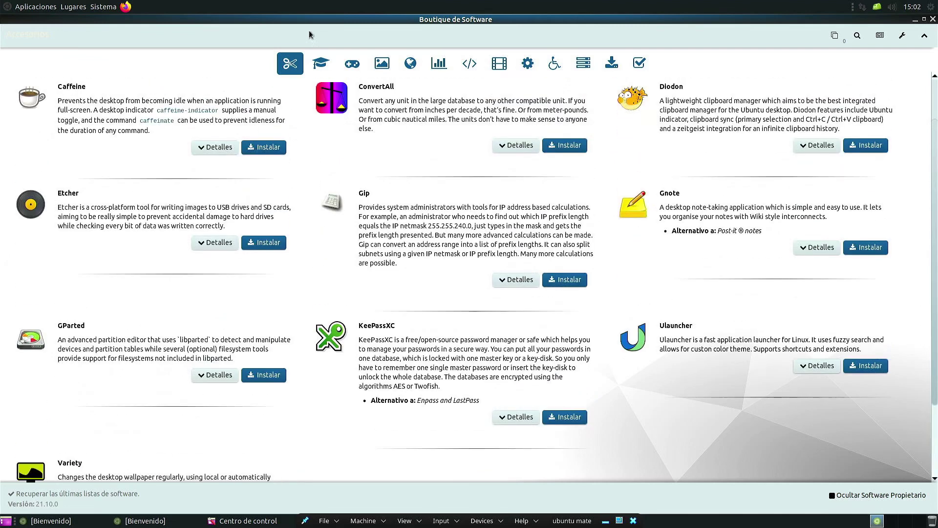
# Step: Browse the Educación, Juegos, Gráficos and Internet app categories
pyautogui.click(320, 63)
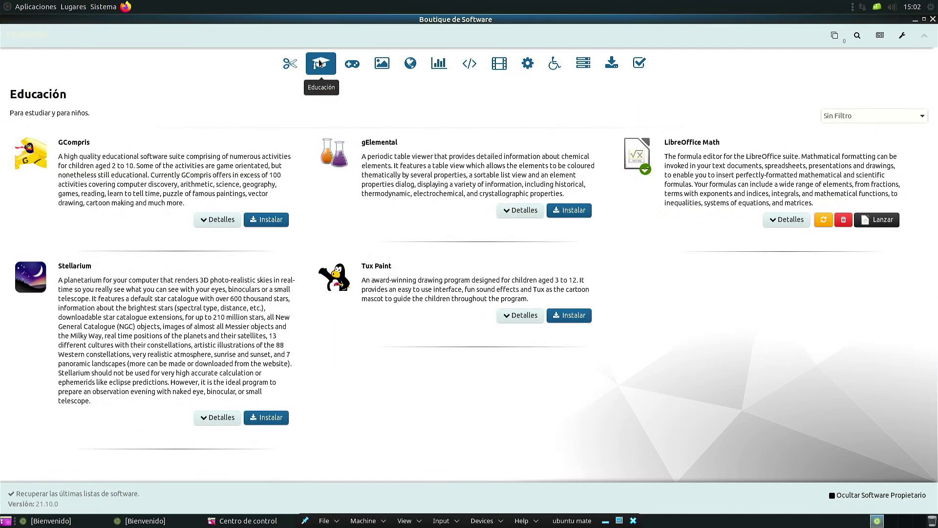
pyautogui.click(352, 66)
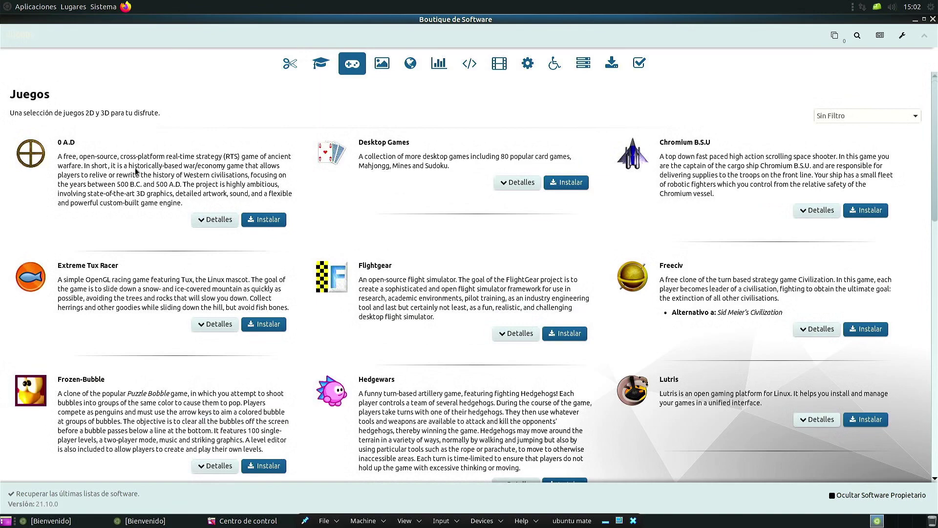
pyautogui.scroll(-2, 148, 204)
pyautogui.scroll(-5, 149, 205)
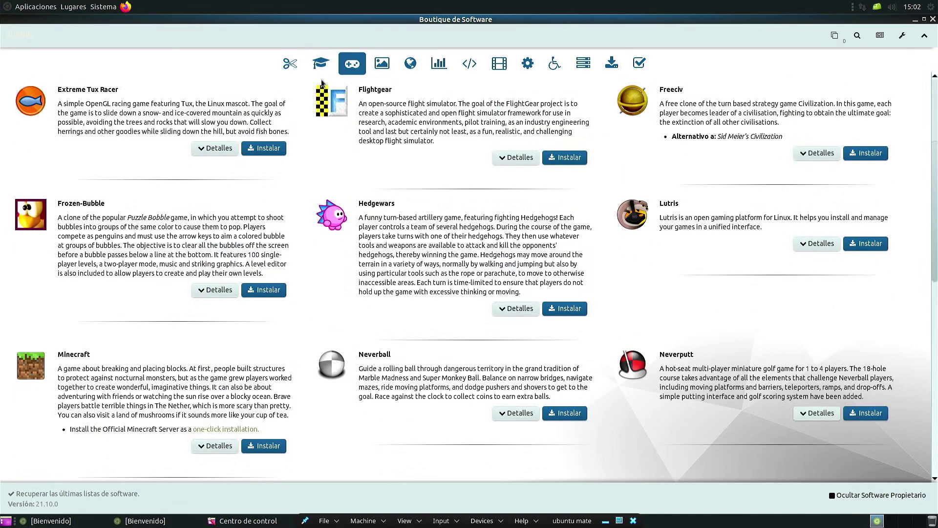
pyautogui.click(384, 67)
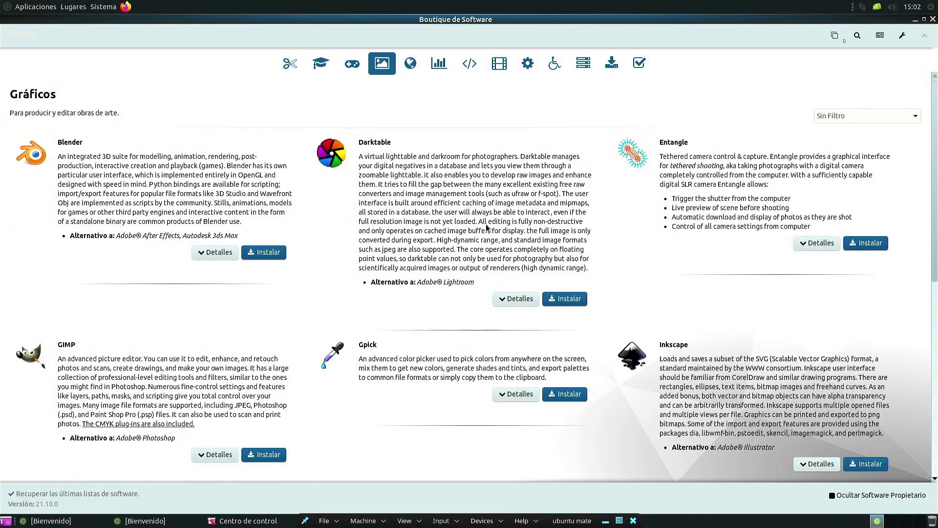
pyautogui.scroll(-9, 480, 234)
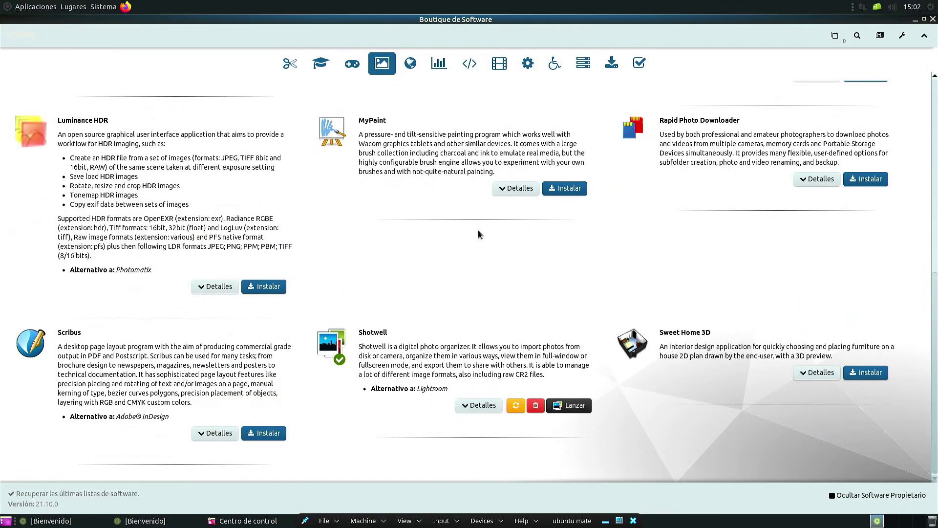
pyautogui.click(407, 63)
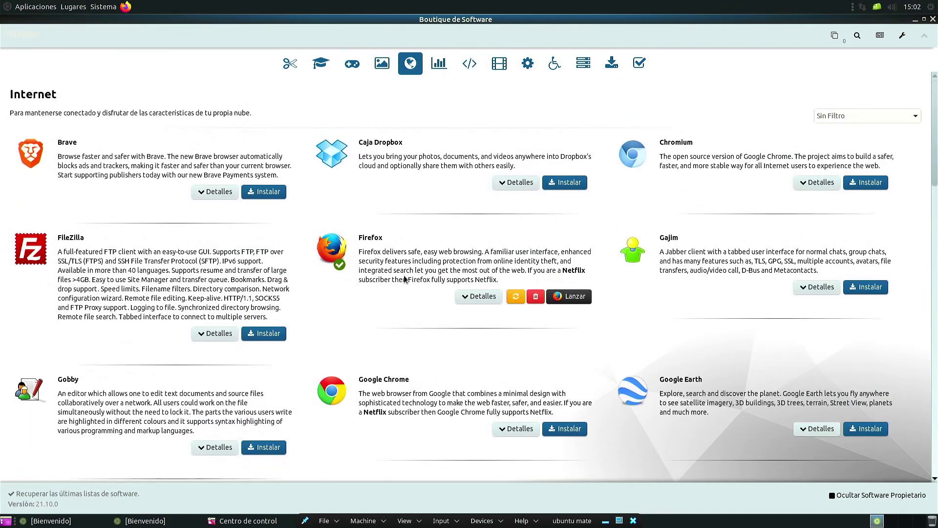
pyautogui.scroll(-15, 408, 256)
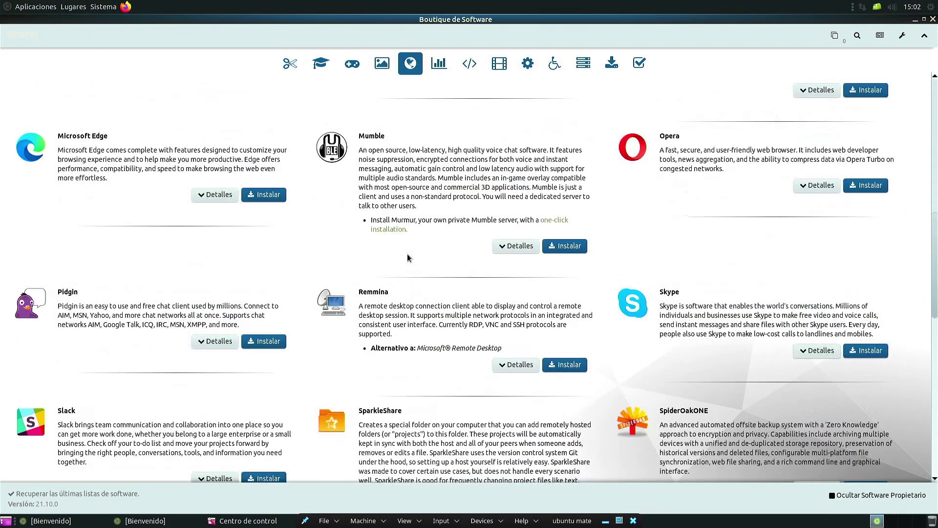
pyautogui.scroll(-2, 408, 256)
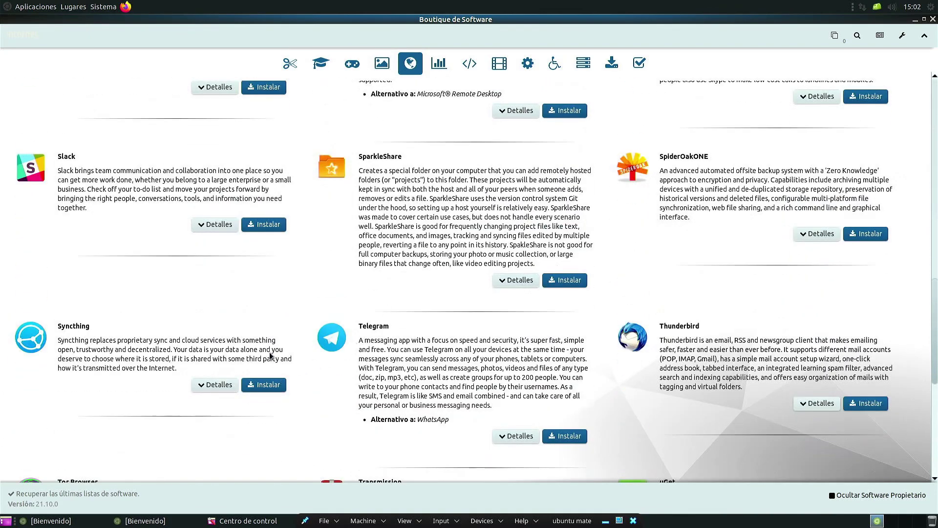
pyautogui.scroll(-4, 272, 351)
pyautogui.scroll(-3, 271, 351)
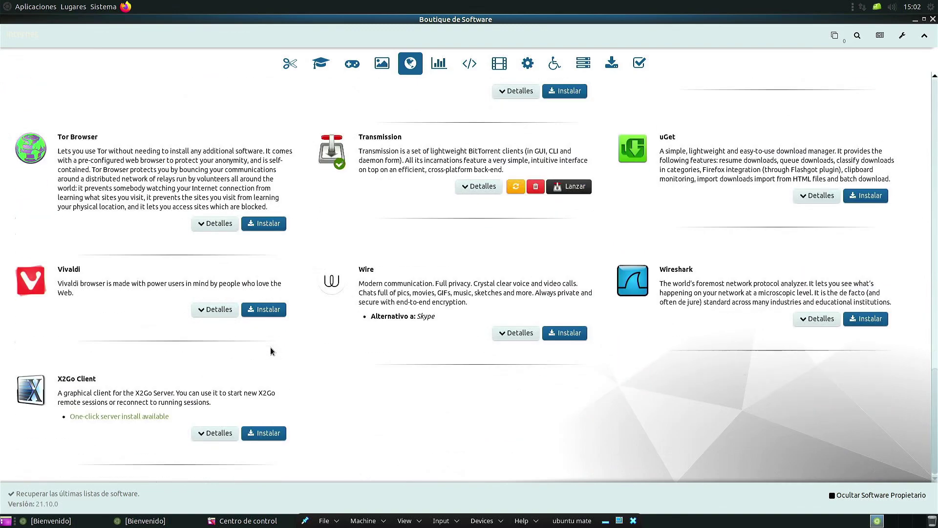
pyautogui.scroll(6, 709, 264)
pyautogui.scroll(15, 710, 264)
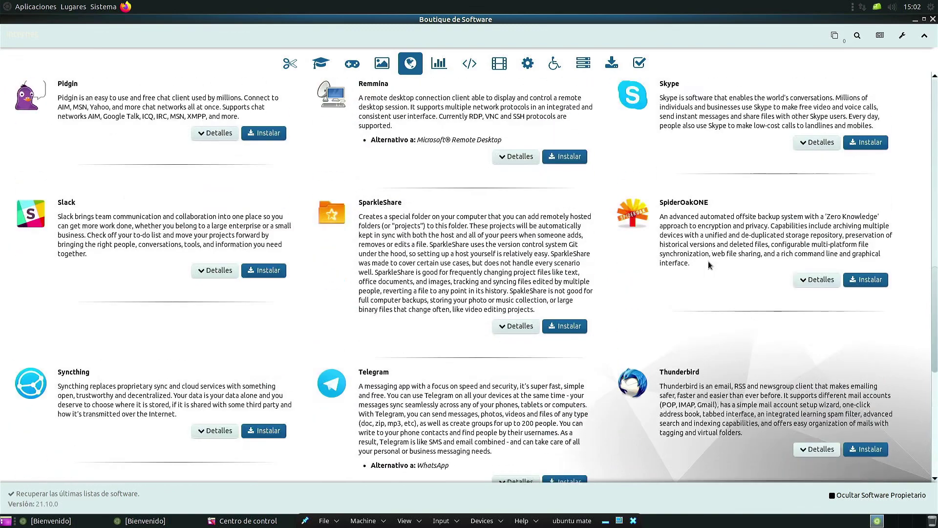
# Step: Browse Oficina, Desarrollo and Sonido y Video, ending on Herramientas de Sistema
pyautogui.click(450, 66)
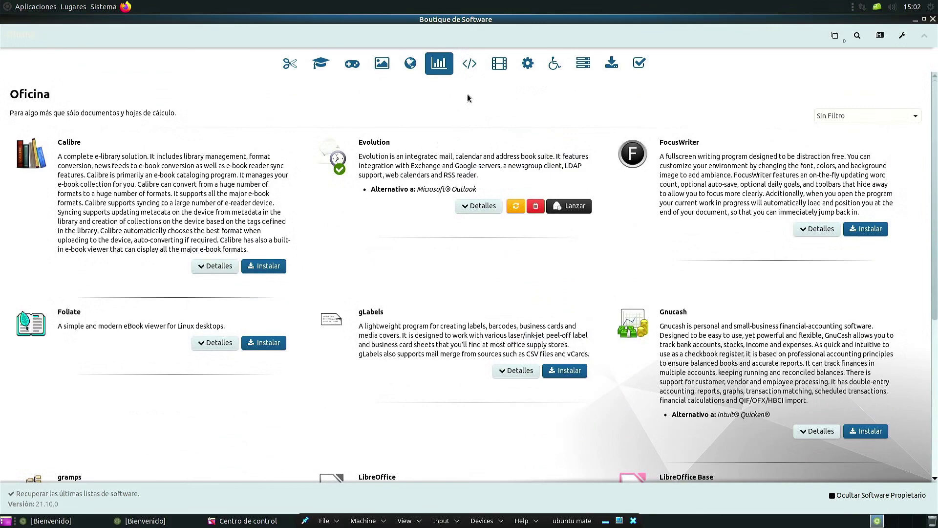
pyautogui.click(479, 64)
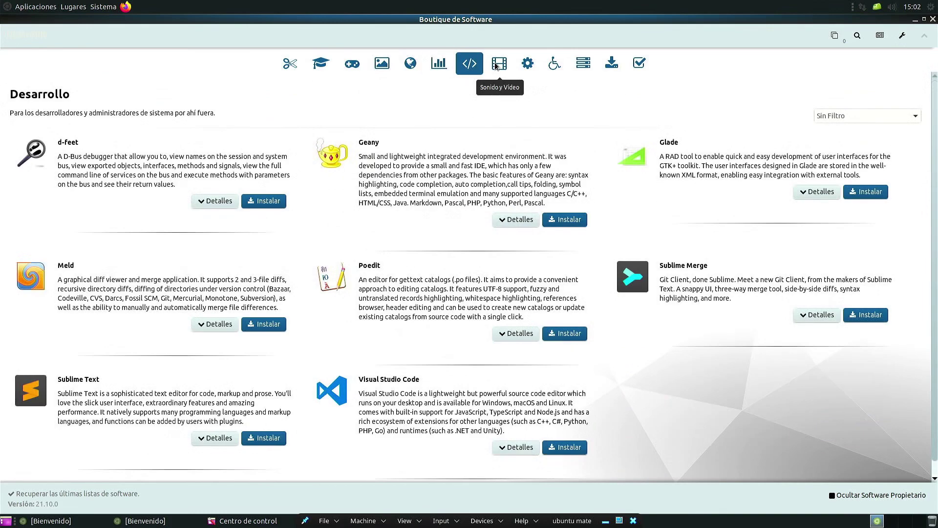
pyautogui.click(498, 65)
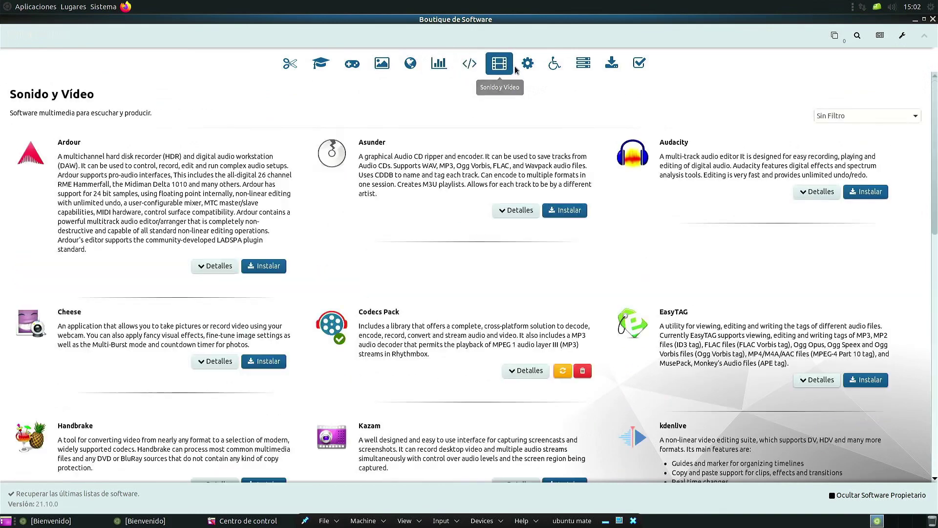
pyautogui.scroll(-2, 574, 375)
pyautogui.scroll(-15, 574, 375)
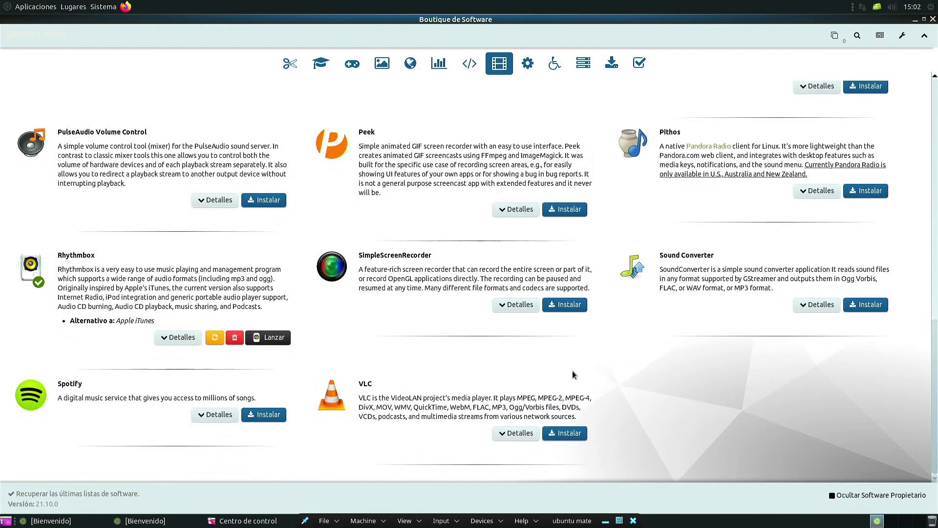
pyautogui.scroll(14, 573, 375)
pyautogui.scroll(3, 573, 375)
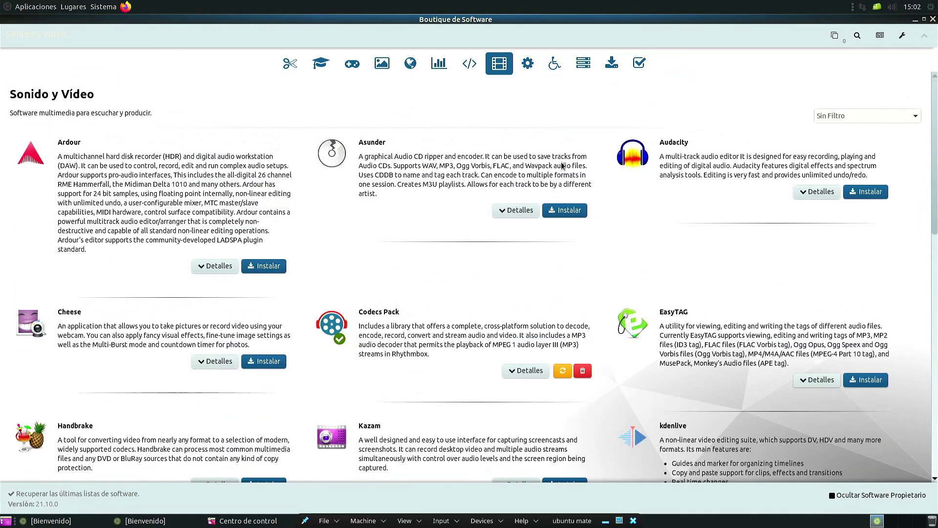
pyautogui.click(528, 63)
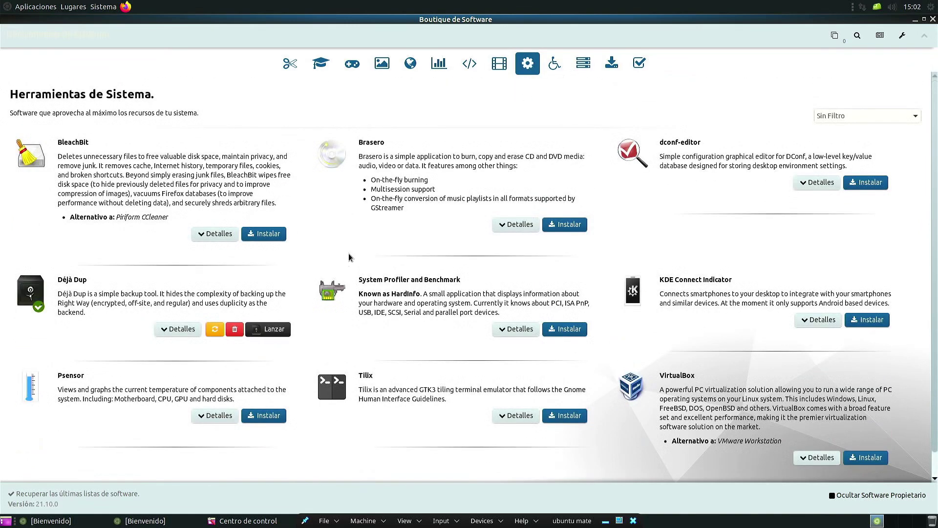
# Step: Queue BleachBit for installation and bring up the queued-changes list showing it pending
pyautogui.click(264, 234)
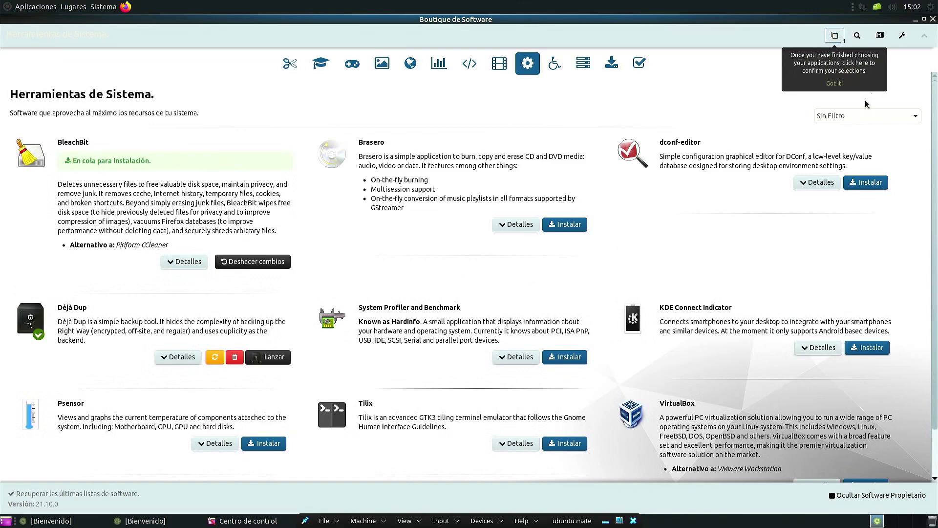
pyautogui.click(835, 83)
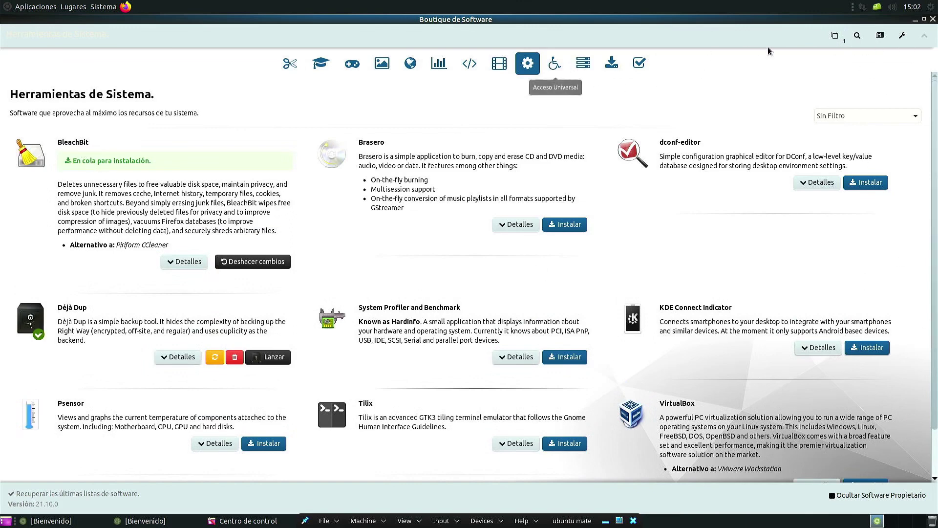
pyautogui.click(835, 37)
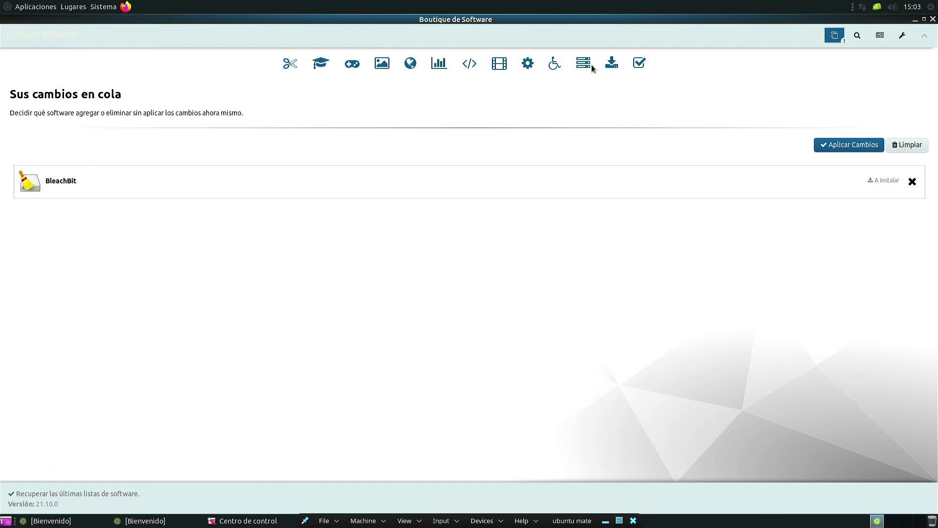
pyautogui.click(573, 59)
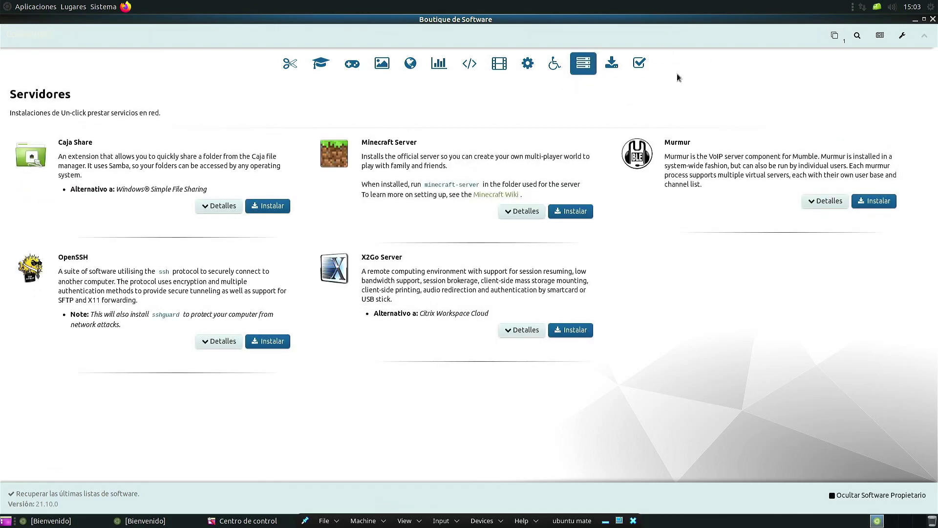
pyautogui.click(567, 213)
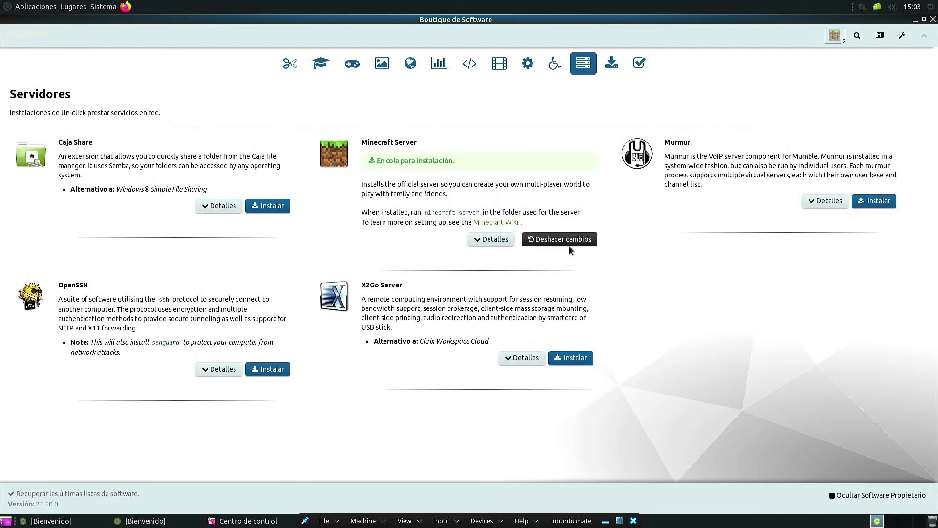
pyautogui.click(575, 241)
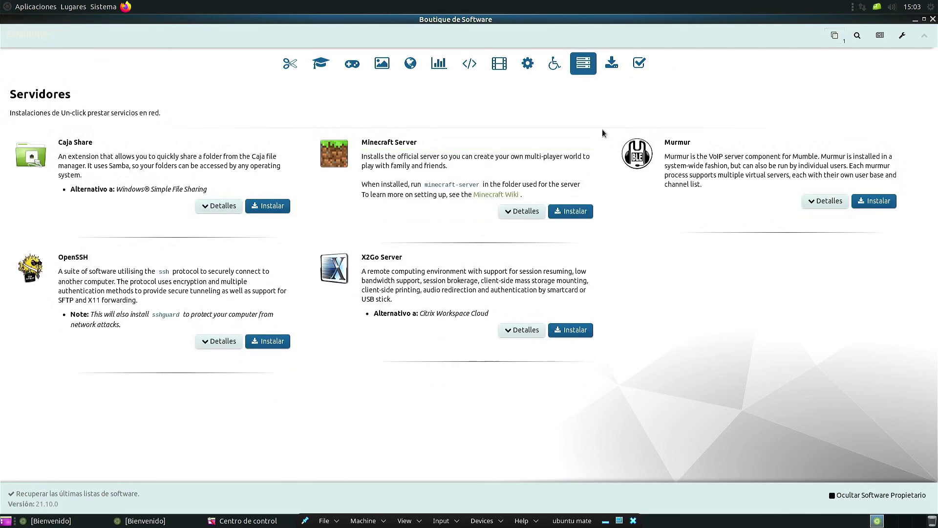
pyautogui.click(612, 63)
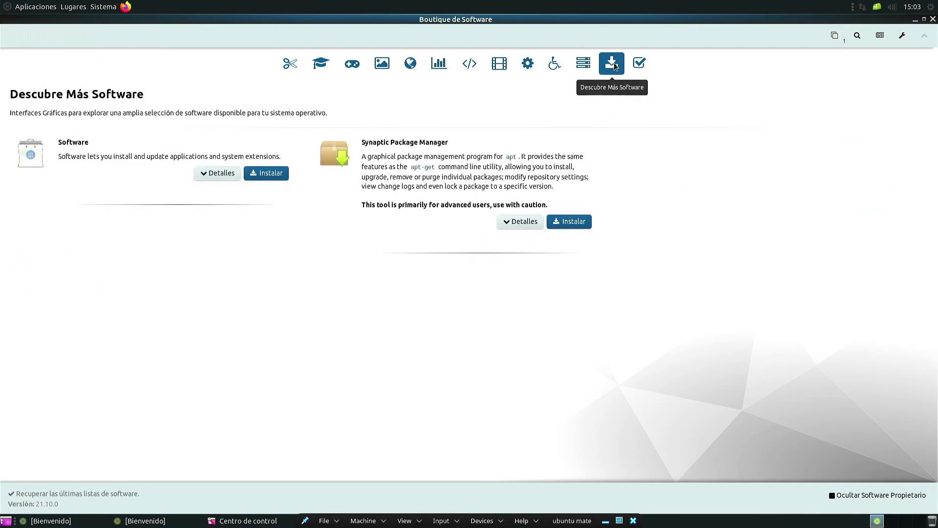
pyautogui.click(643, 62)
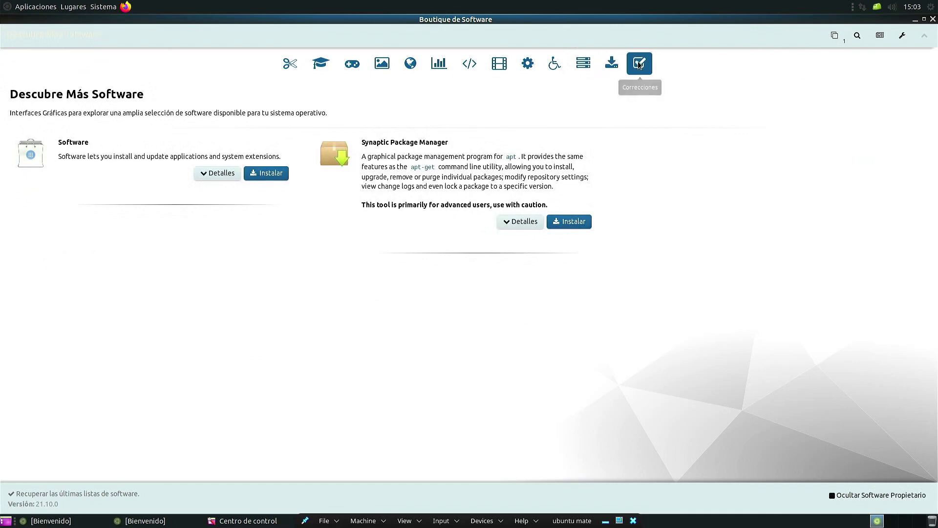
pyautogui.click(836, 37)
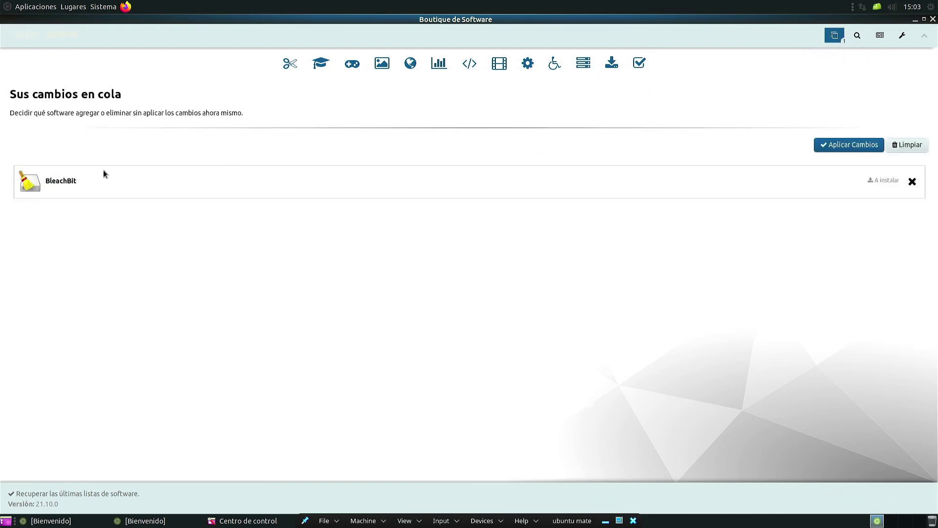
# Step: Apply the queued BleachBit install, authorise it with the password, and show the installation details
pyautogui.click(847, 145)
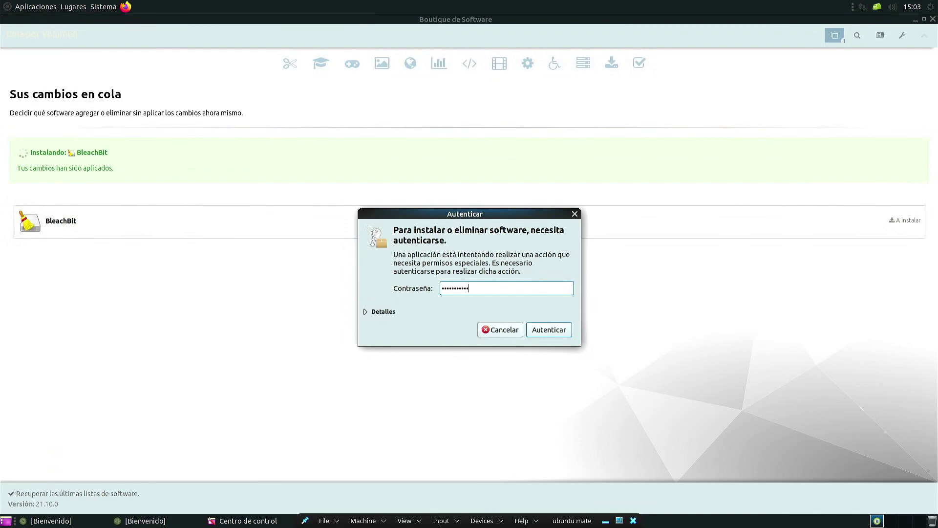
pyautogui.press('Return')
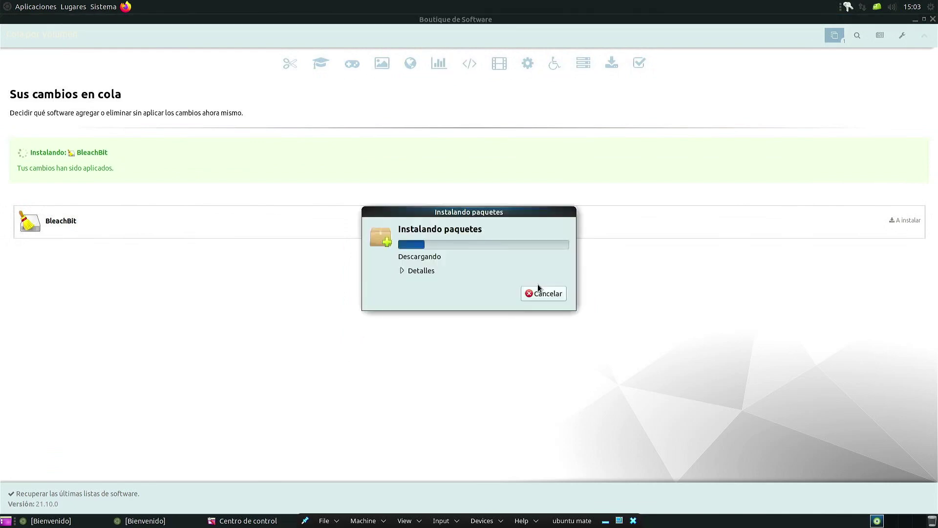
pyautogui.click(421, 271)
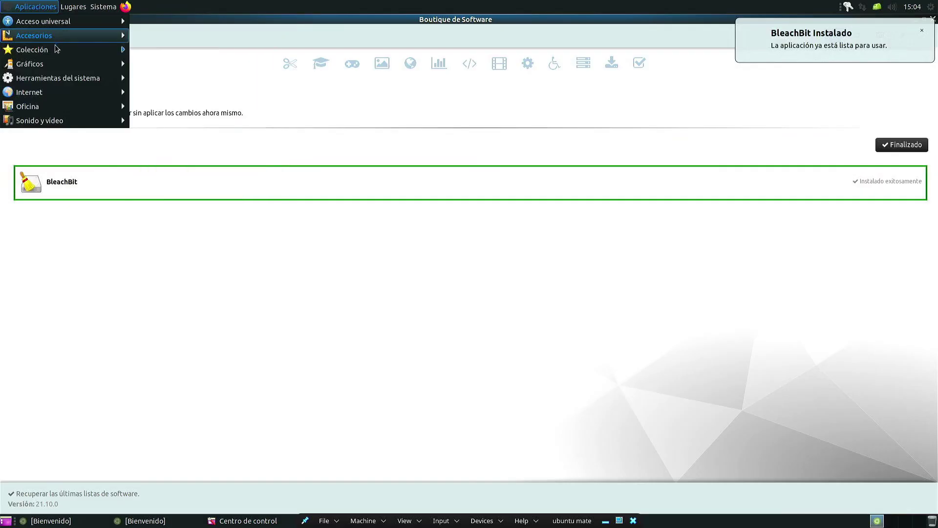
# Step: Launch BleachBit (as root) from Aplicaciones > Herramientas del sistema and authenticate with the password
pyautogui.moveTo(57, 50)
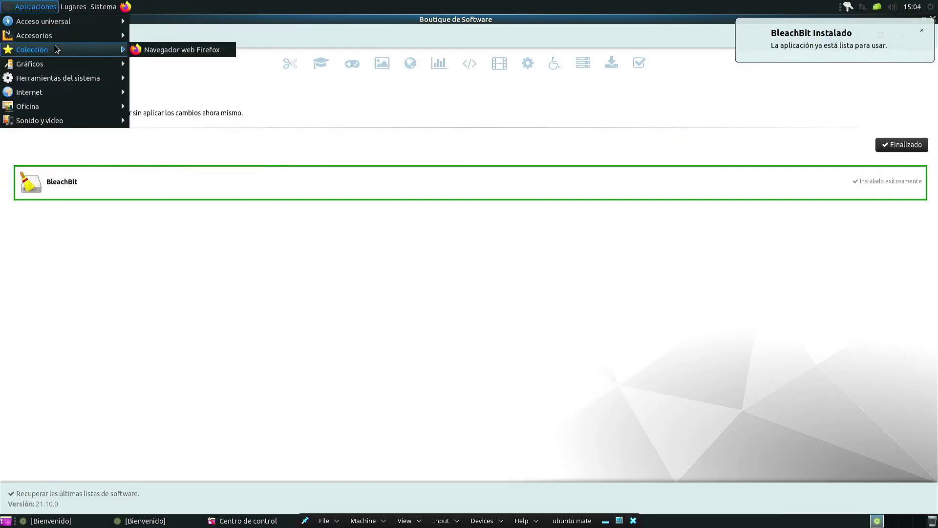
pyautogui.moveTo(68, 82)
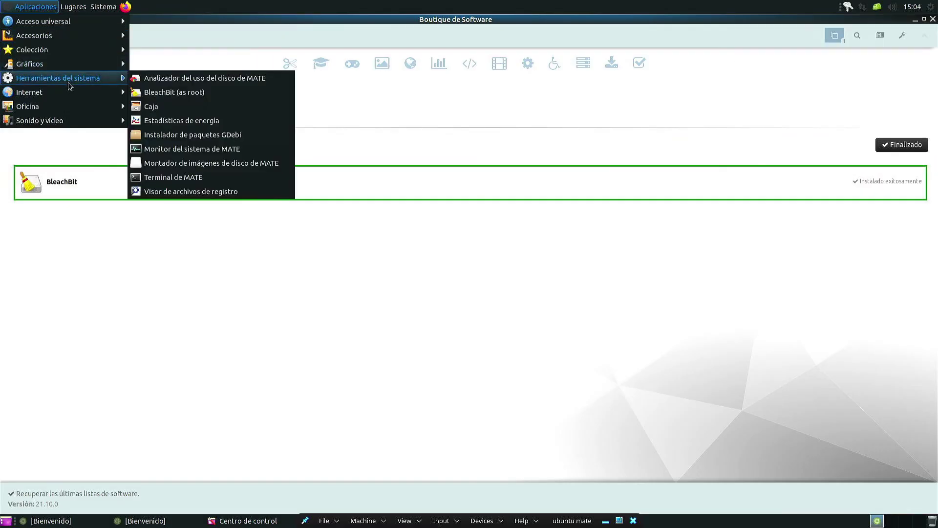
pyautogui.click(225, 93)
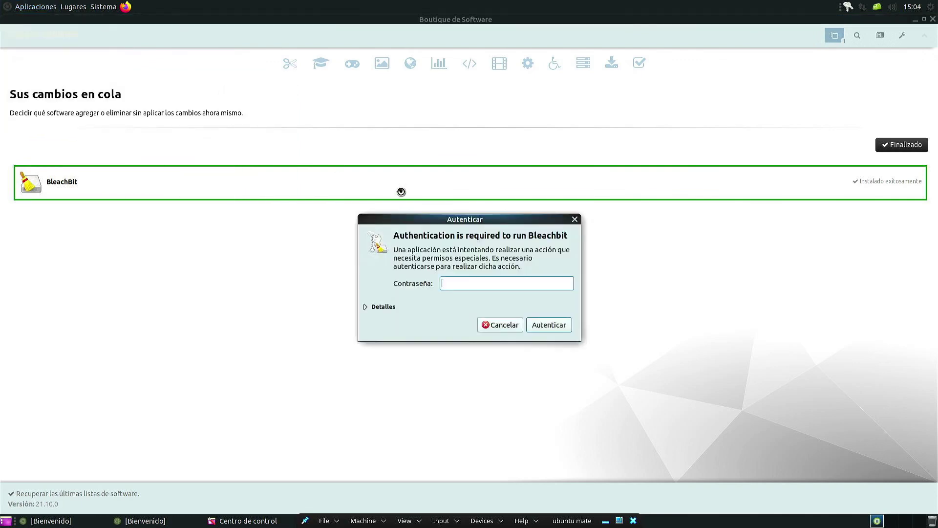
pyautogui.write('•••••••••')
pyautogui.press('Return')
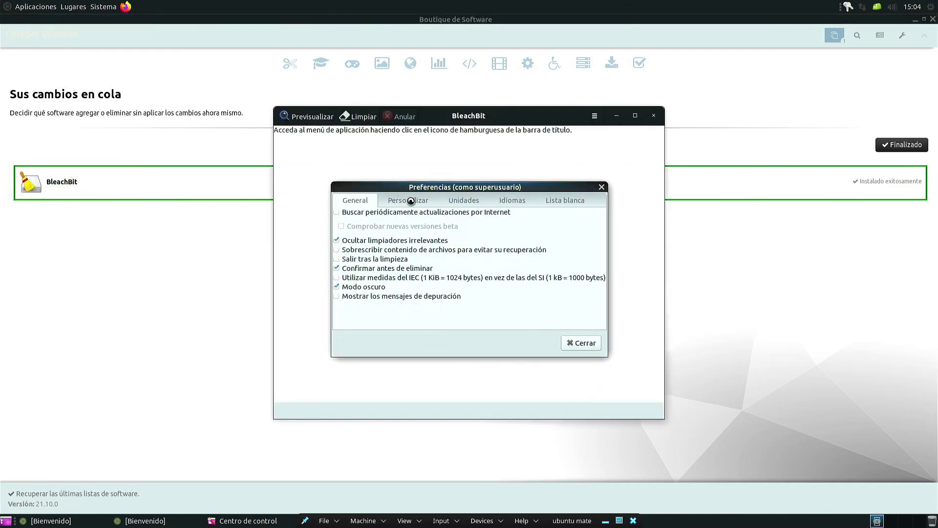
# Step: Close Preferences and inspect the Listas de paquetes, .DS_Store, Archivos temporales, autoclean and autoremove cleaners
pyautogui.click(603, 186)
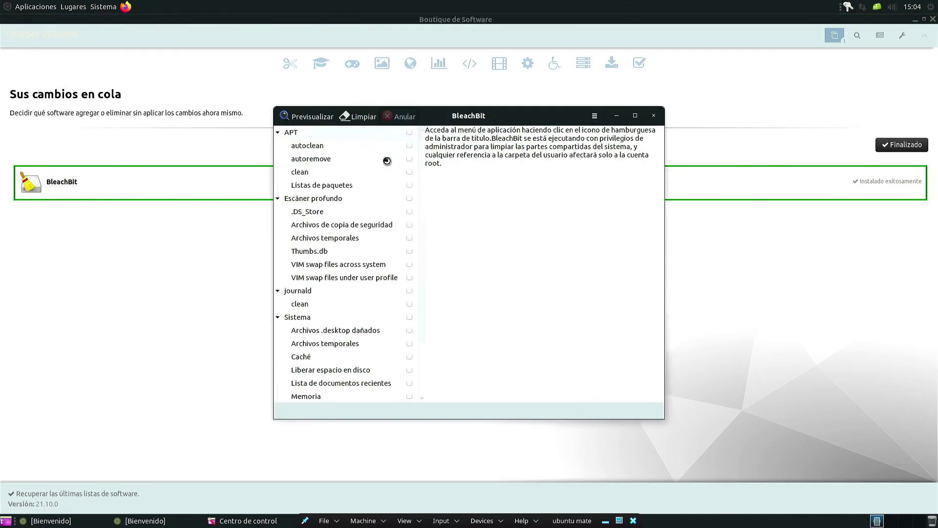
pyautogui.click(343, 188)
pyautogui.click(343, 211)
pyautogui.click(345, 238)
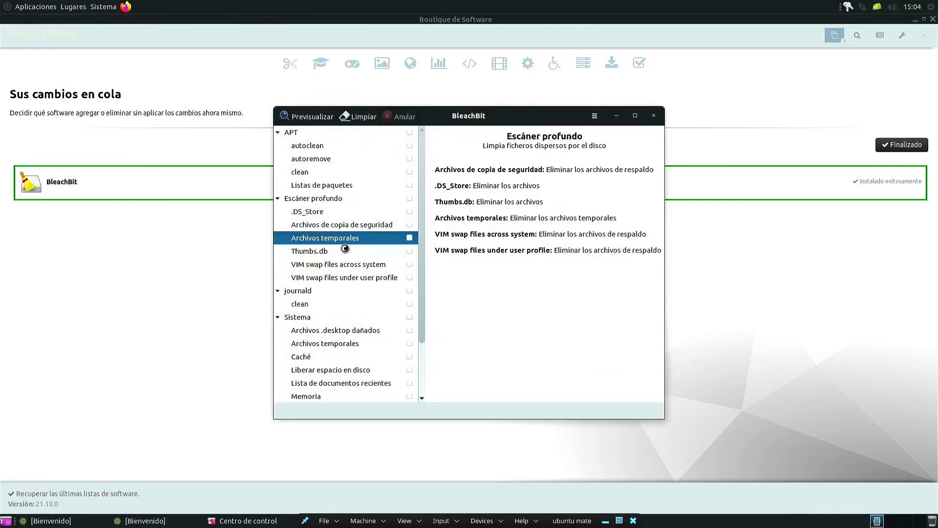
pyautogui.scroll(-3, 344, 252)
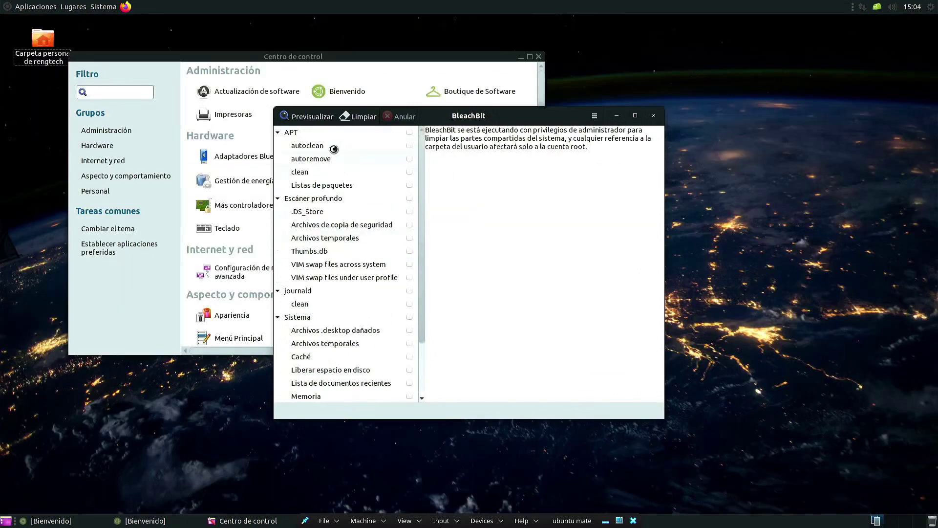
pyautogui.click(334, 147)
pyautogui.click(362, 160)
# Step: Review the clean, autoclean, Escáner profundo Archivos temporales, .DS_Store and Liberar espacio en disco cleaners
pyautogui.click(362, 176)
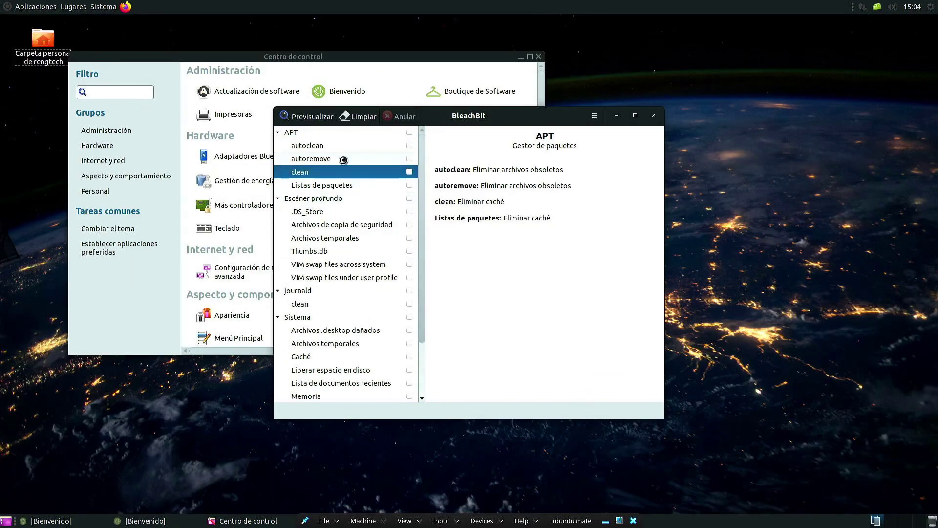
pyautogui.click(320, 144)
pyautogui.click(342, 232)
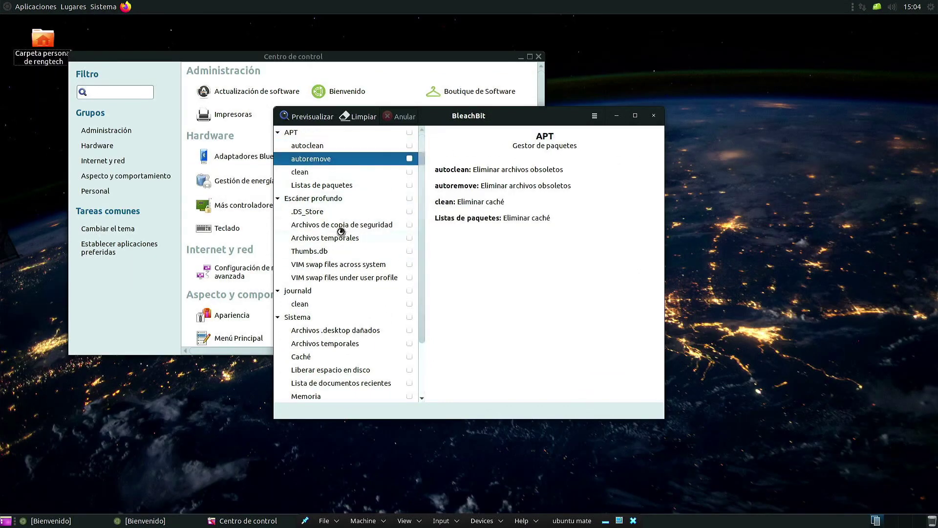
pyautogui.press('Up')
pyautogui.press('Up')
pyautogui.scroll(-2, 348, 230)
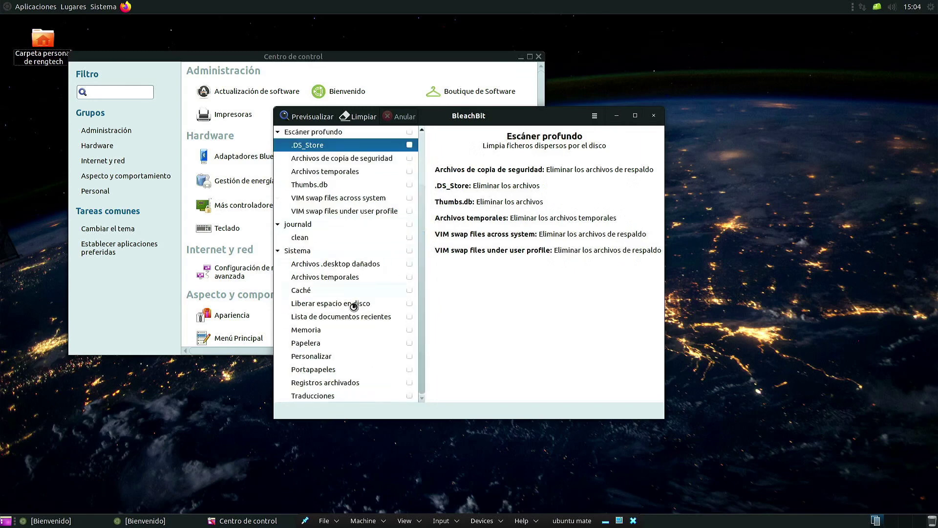
pyautogui.click(357, 304)
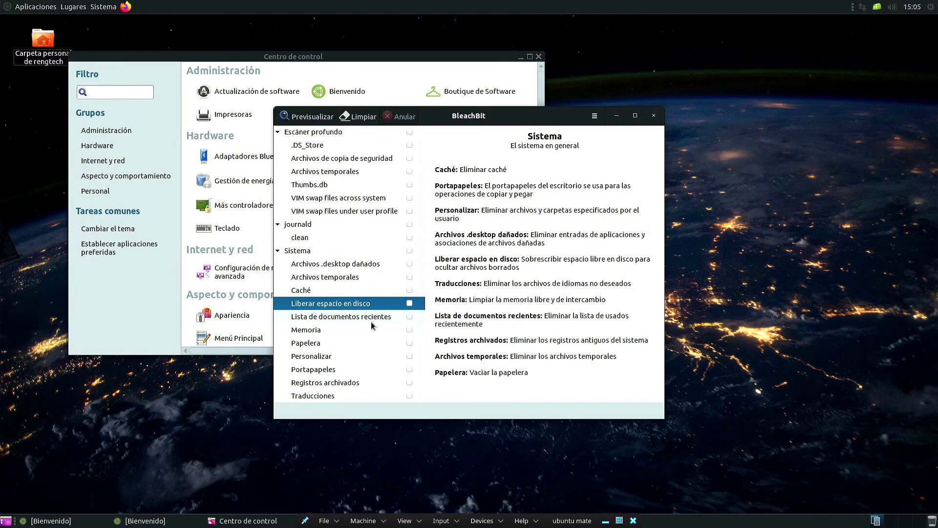
# Step: Close BleachBit and the Centro de control window, leaving the empty desktop
pyautogui.scroll(2, 371, 325)
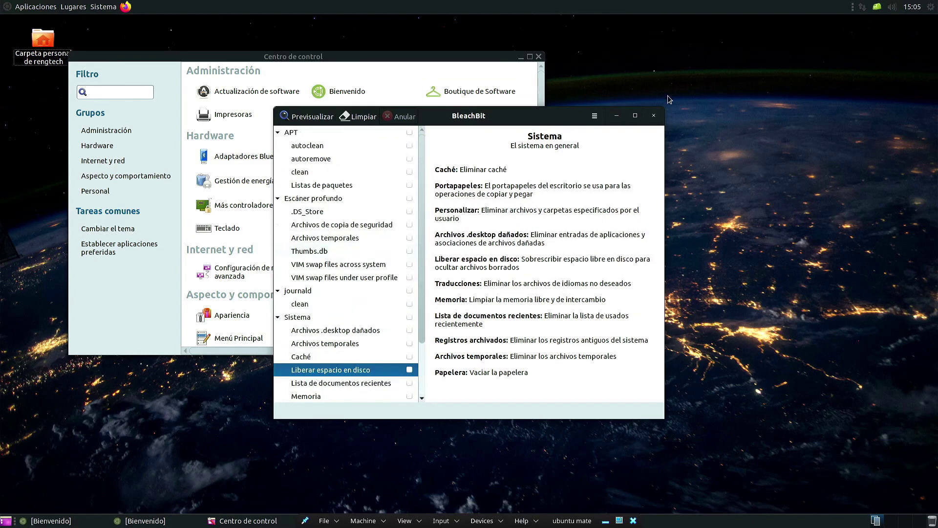
pyautogui.click(653, 115)
pyautogui.click(538, 56)
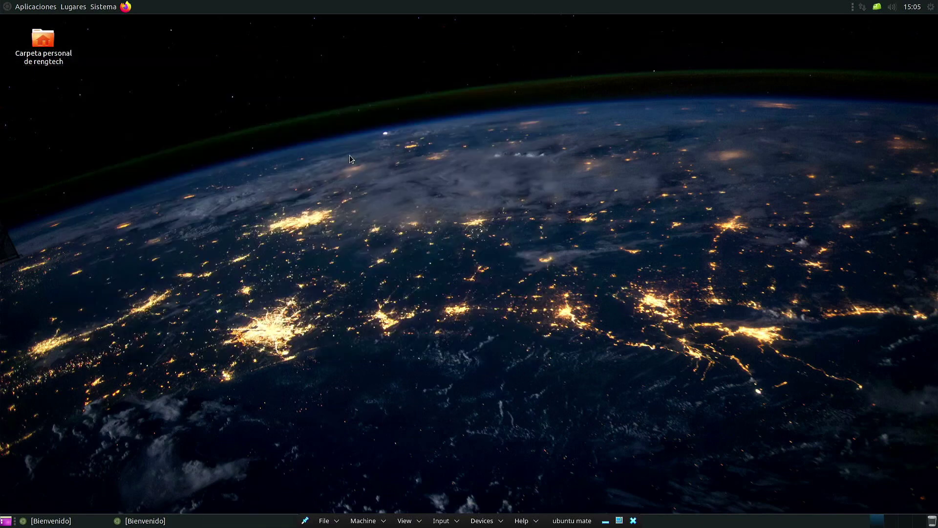
# Step: Open a MATE Terminal with Ctrl+Alt+T and run htop
pyautogui.hotkey('ctrl', 'alt', 't')
pyautogui.write('htop')
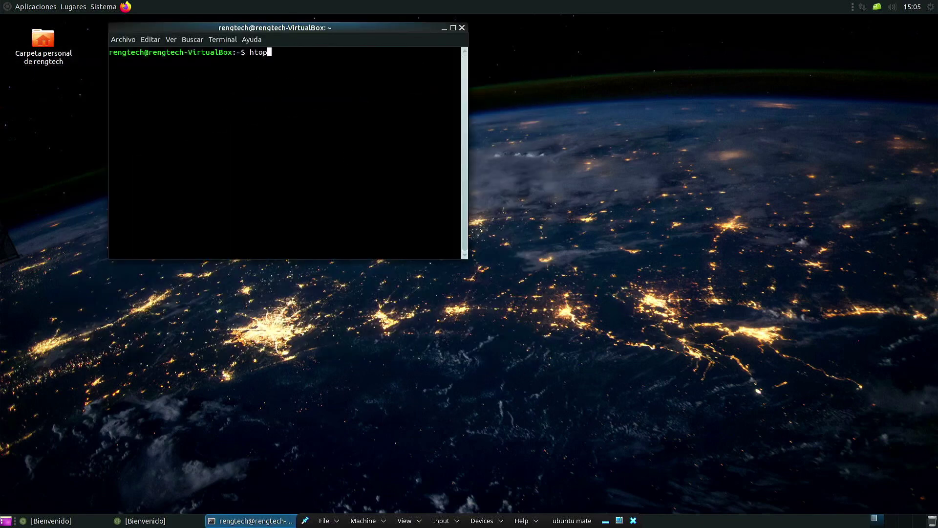
pyautogui.press('Return')
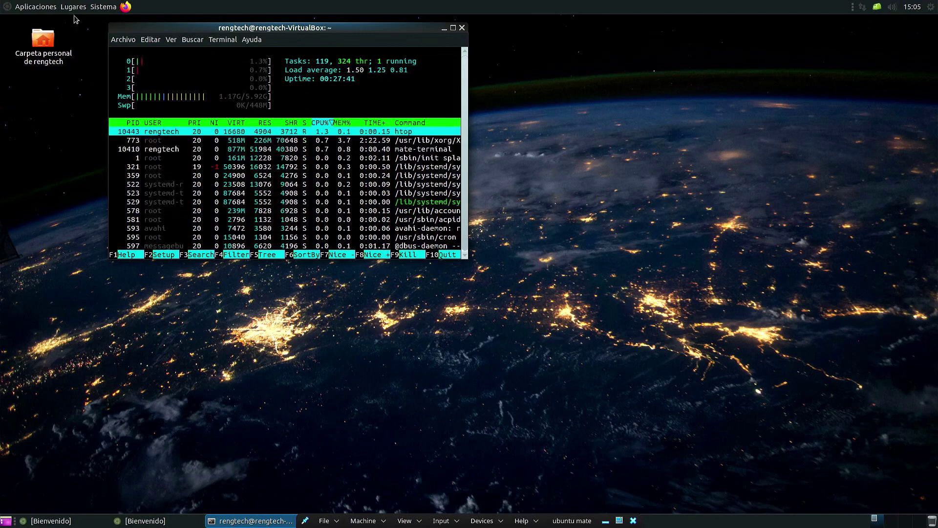
# Step: Open the Aplicaciones menu and close it again
pyautogui.click(47, 9)
pyautogui.moveTo(53, 23)
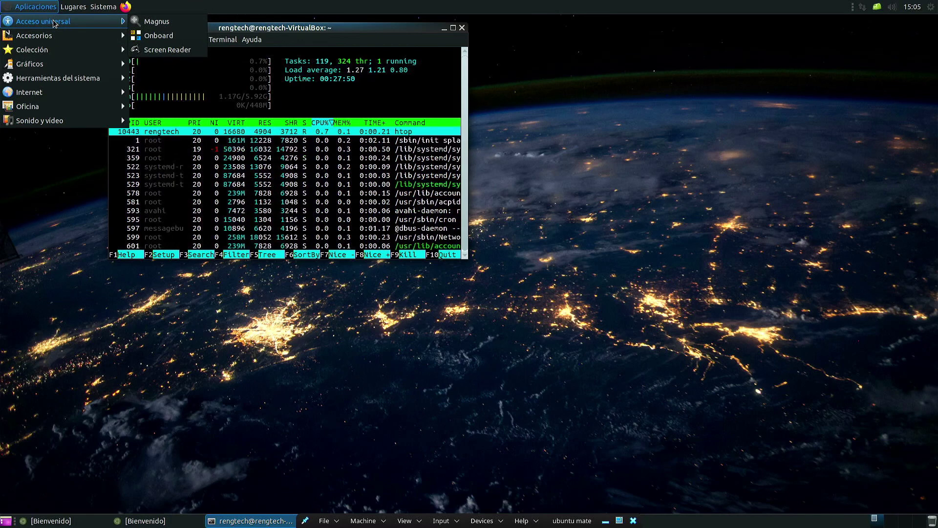
pyautogui.click(25, 7)
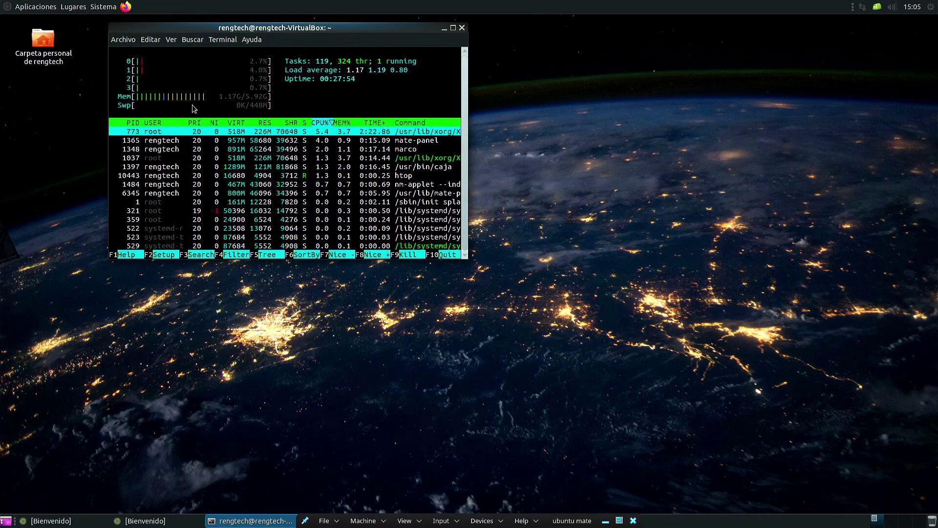